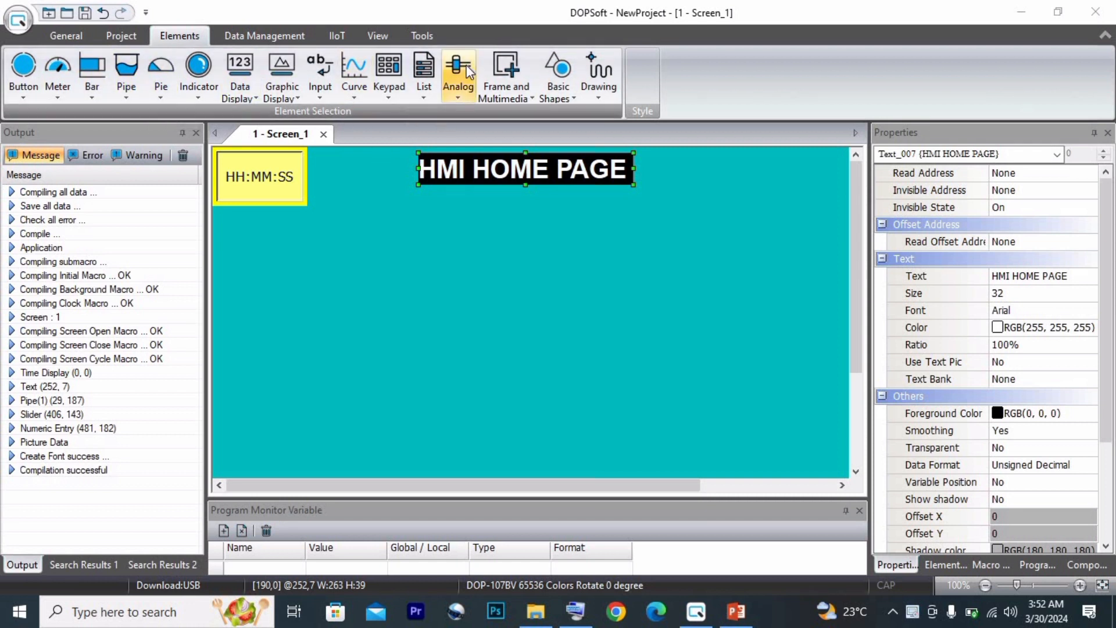
Place a Pipe(1) tank element on the screen below the clock, sized about 219 by 219 pixels
{"action": "left_click", "coordinate": [126, 82]}
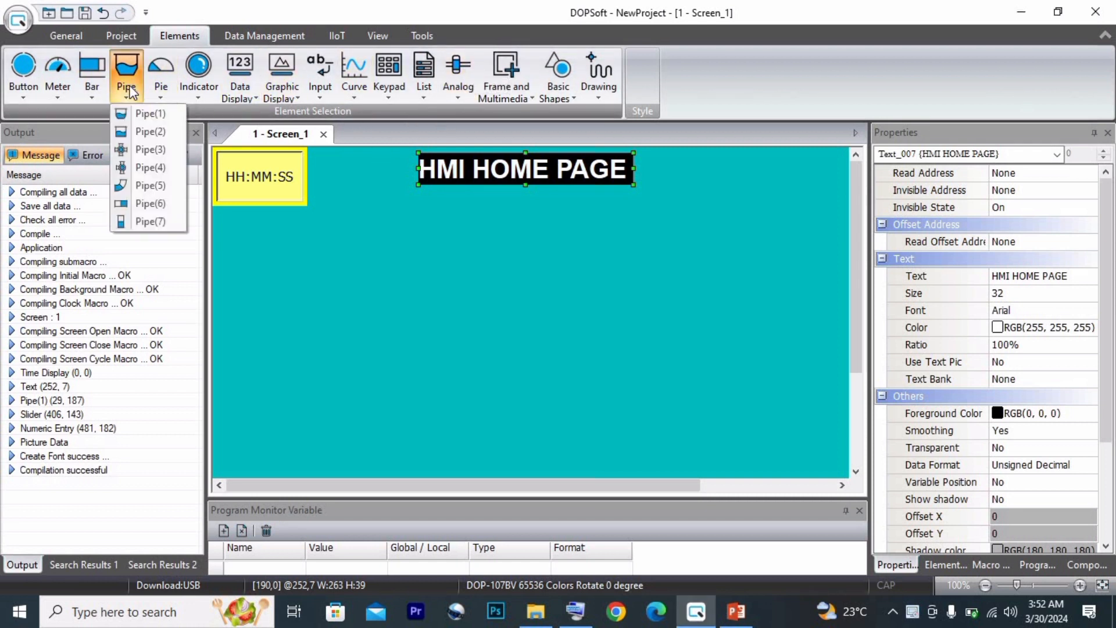
{"action": "left_click", "coordinate": [155, 137]}
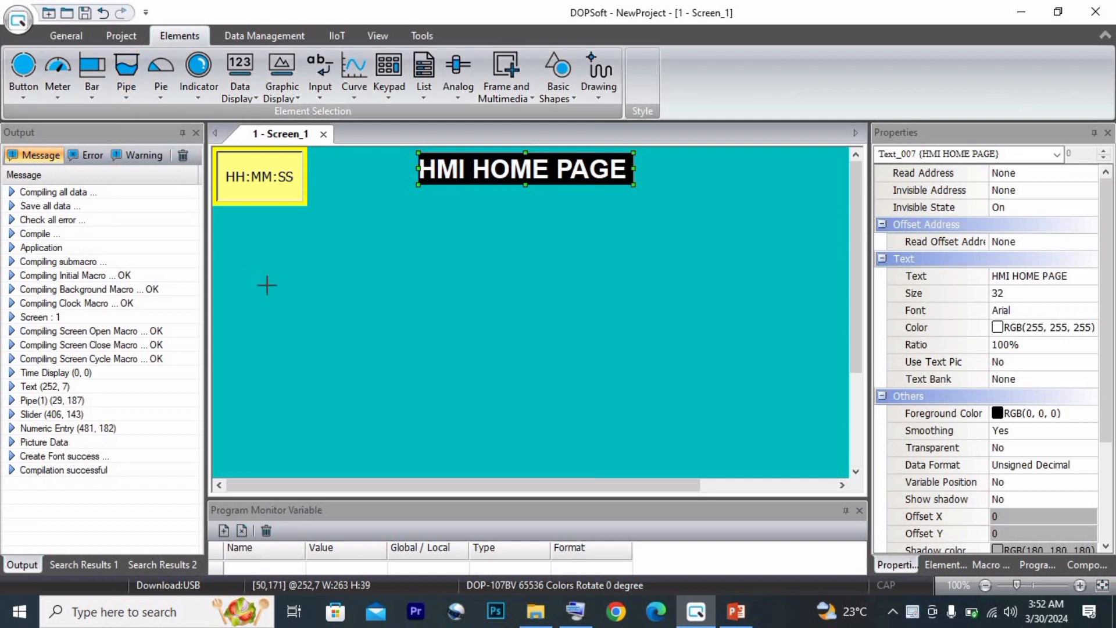
{"action": "left_click_drag", "start_coordinate": [258, 270], "coordinate": [389, 449]}
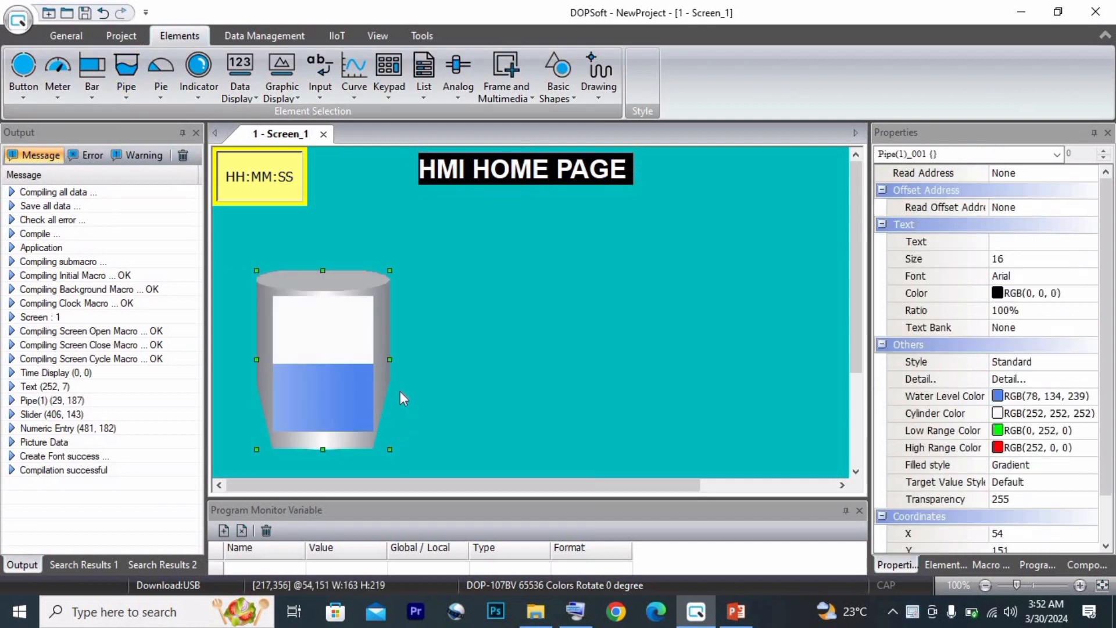
{"action": "left_click_drag", "start_coordinate": [413, 367], "coordinate": [342, 398]}
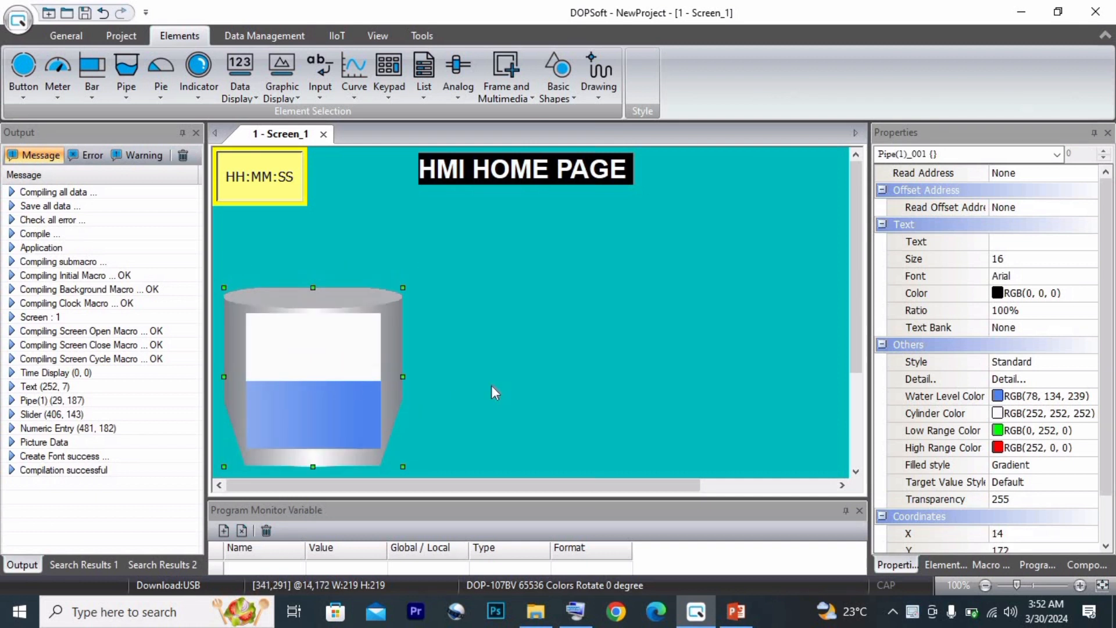
Set the tank's read address to device type T, address 0, on Link1
{"action": "double_click", "coordinate": [365, 346]}
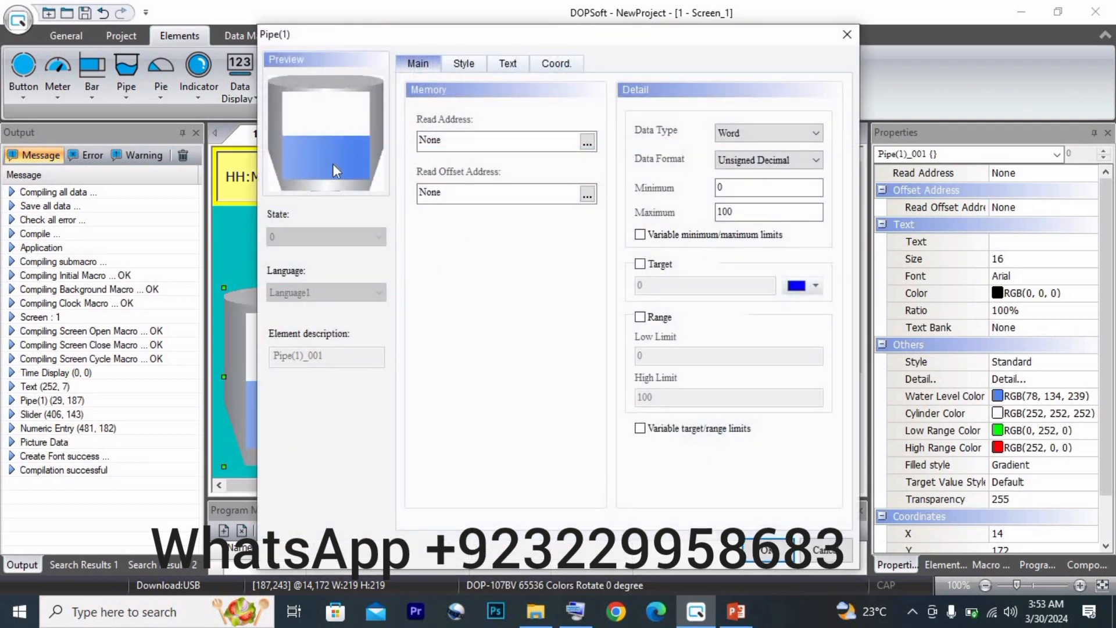
{"action": "left_click", "coordinate": [587, 142]}
{"action": "left_click", "coordinate": [632, 160]}
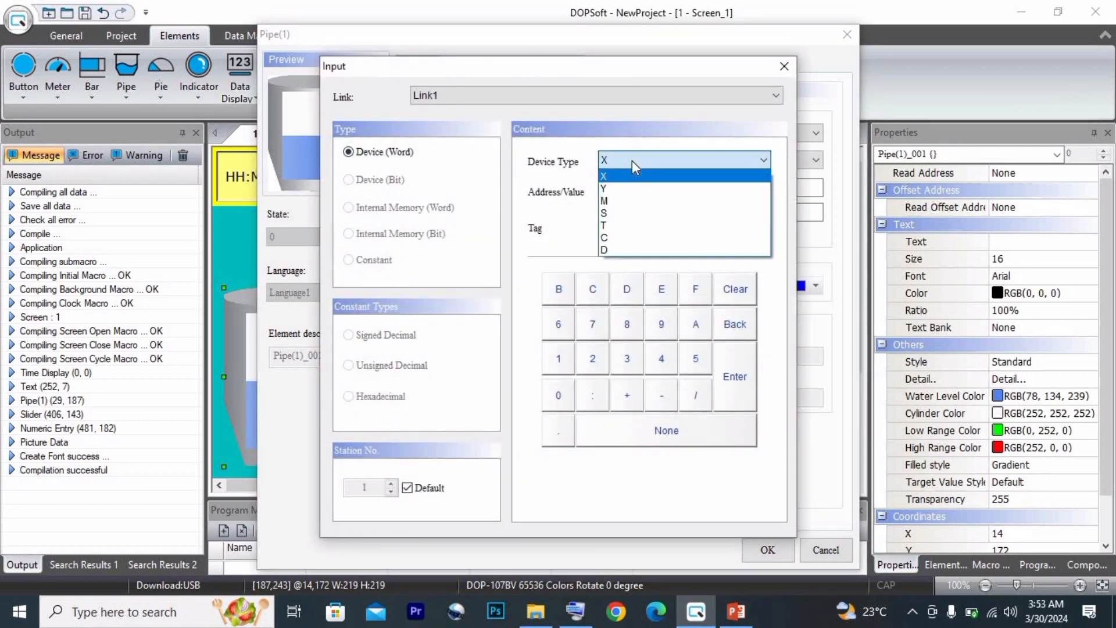
{"action": "left_click", "coordinate": [622, 225]}
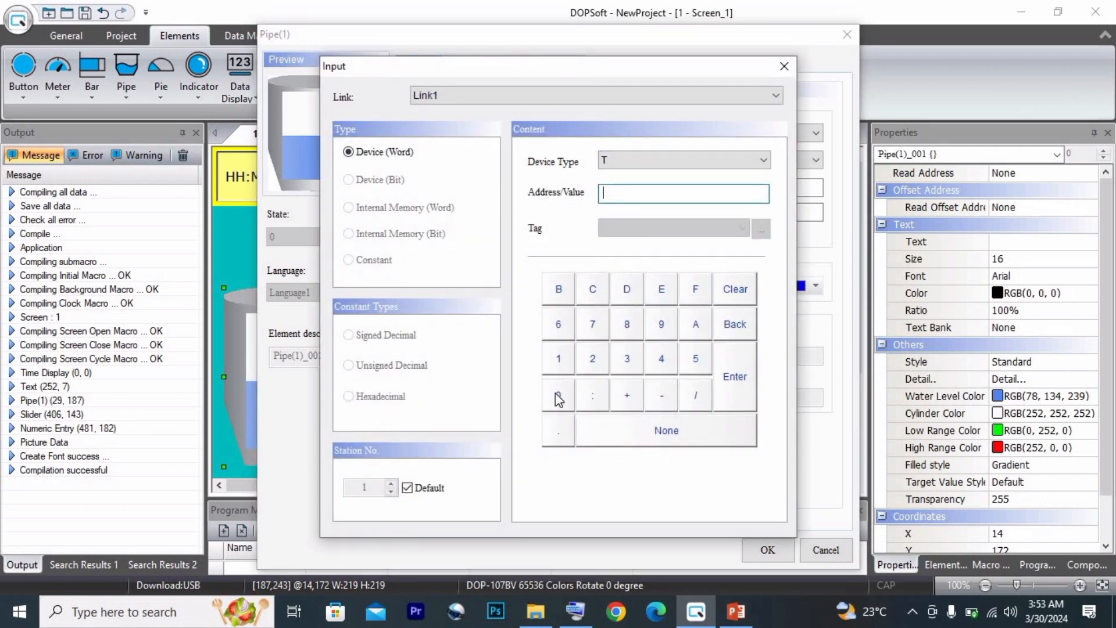
{"action": "left_click", "coordinate": [558, 398]}
{"action": "left_click", "coordinate": [735, 377]}
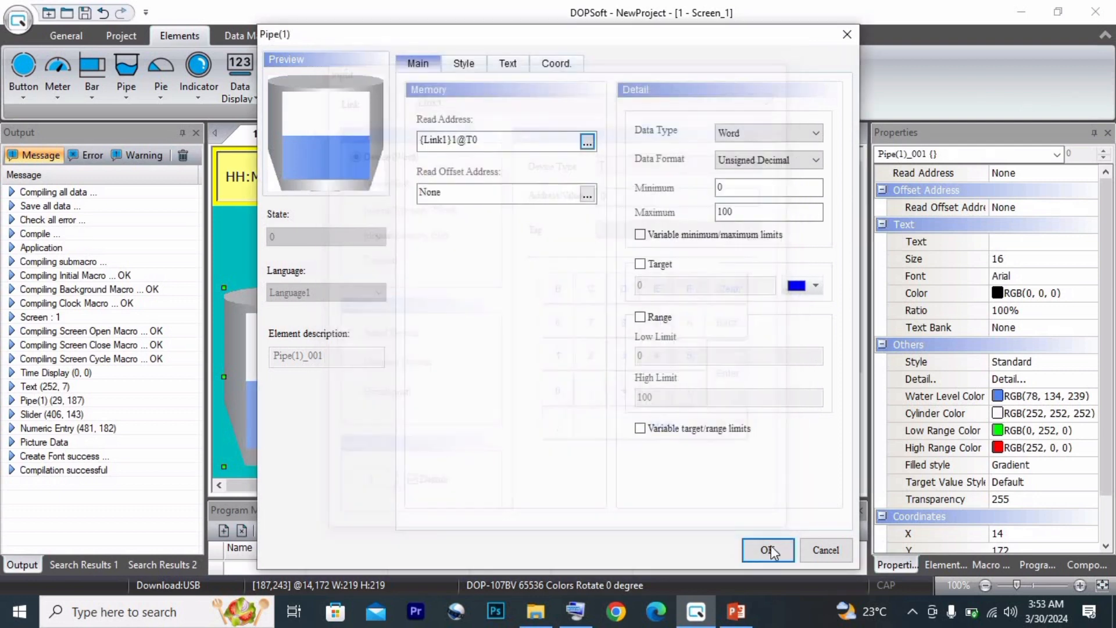
Change the tank's water level color to dark blue, RGB(14, 61, 148)
{"action": "left_click", "coordinate": [457, 60]}
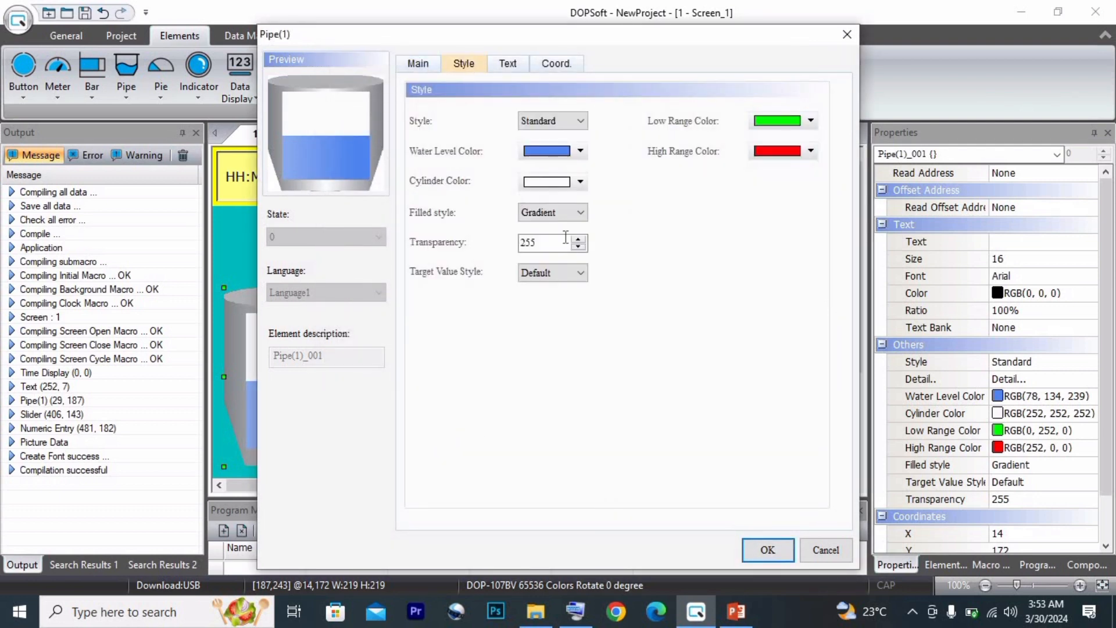
{"action": "left_click", "coordinate": [580, 151]}
{"action": "left_click_drag", "start_coordinate": [790, 253], "coordinate": [791, 279]}
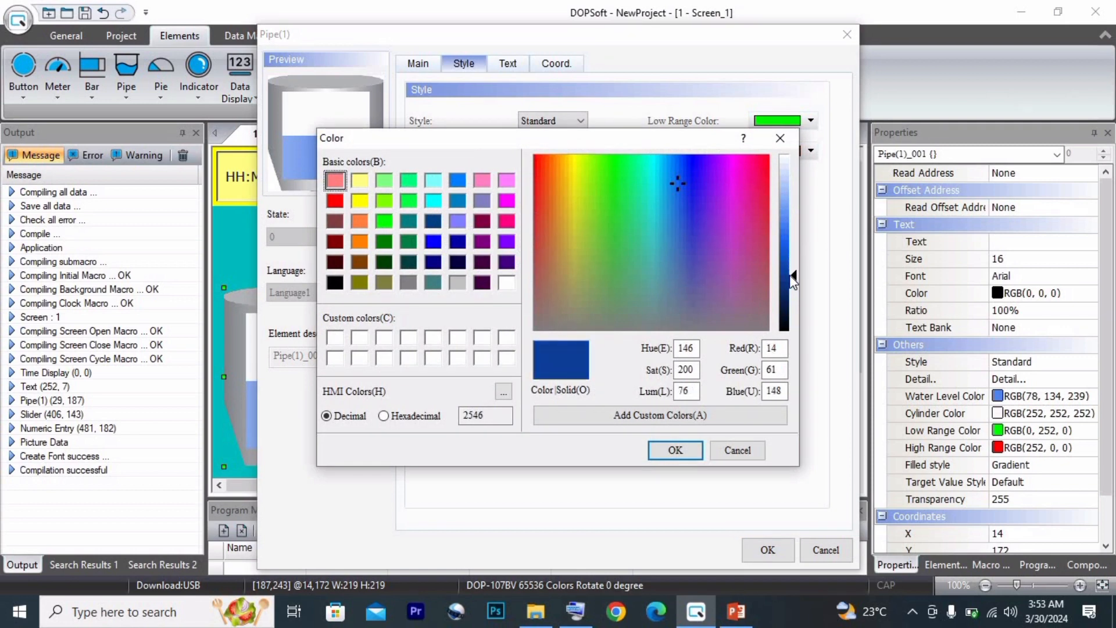
{"action": "left_click", "coordinate": [675, 450]}
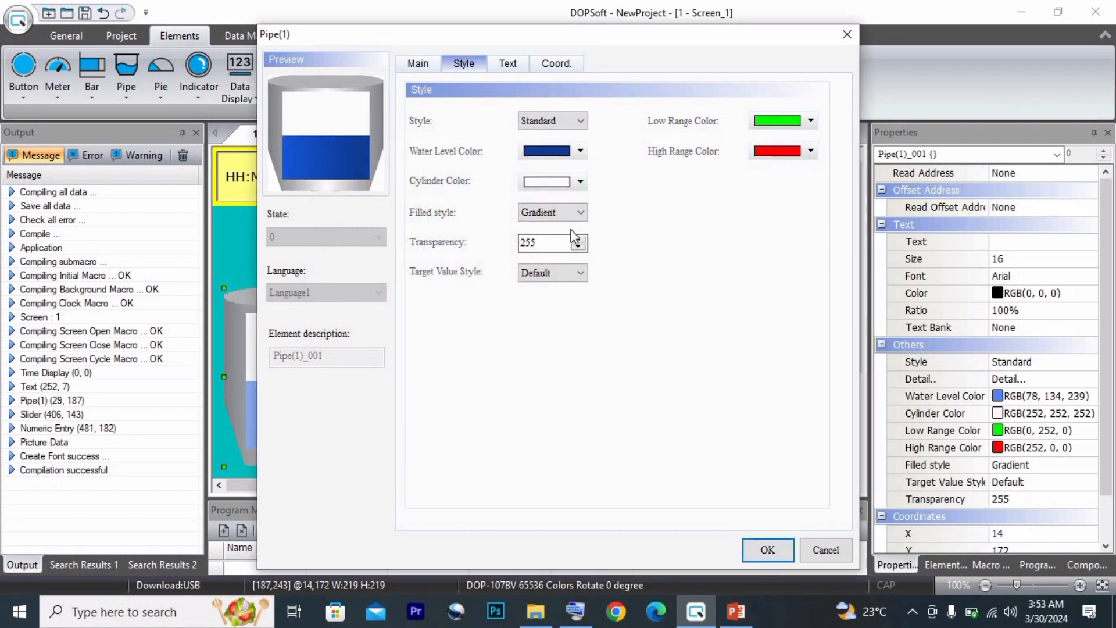
Set the tank's filled style to Fixed, apply the settings, and widen the tank to about 305 pixels
{"action": "left_click", "coordinate": [570, 273]}
{"action": "left_click", "coordinate": [575, 215]}
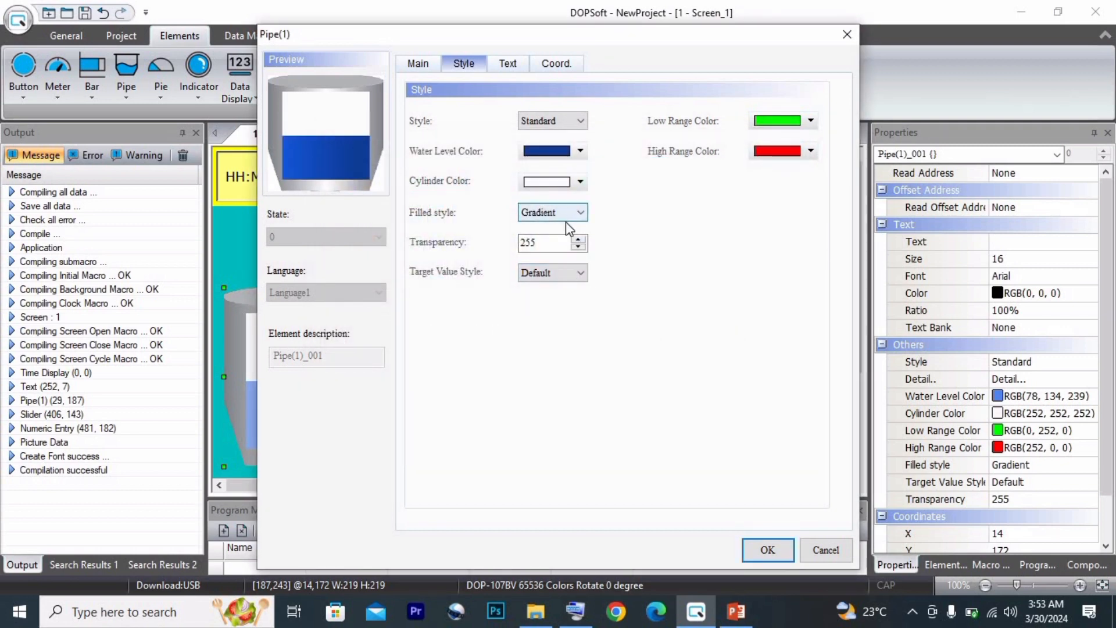
{"action": "left_click", "coordinate": [567, 214]}
{"action": "left_click", "coordinate": [540, 239]}
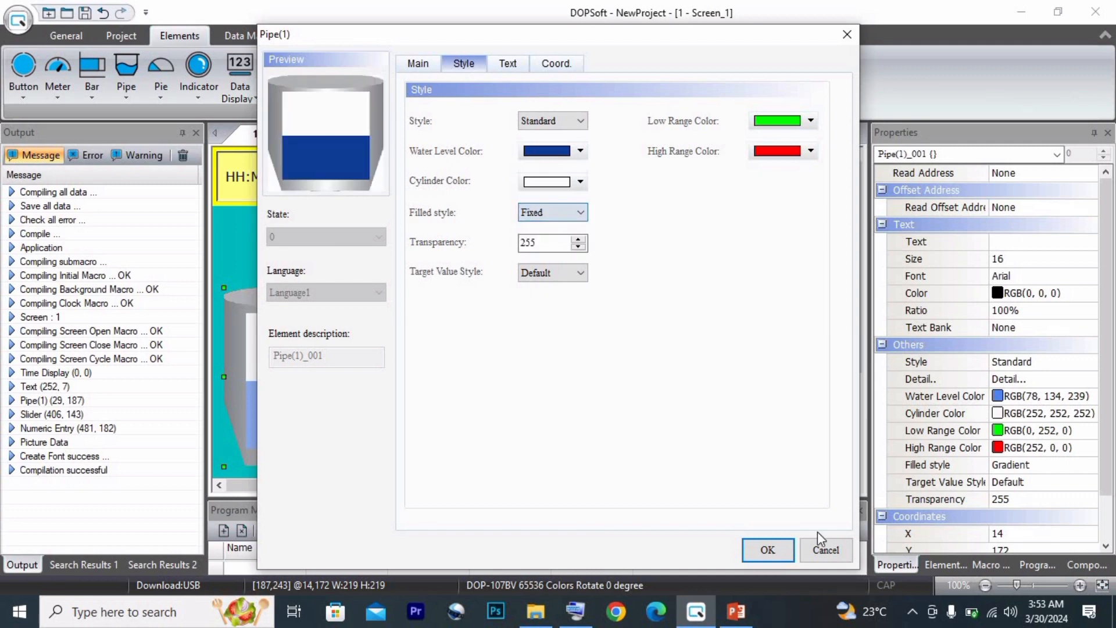
{"action": "left_click", "coordinate": [767, 550]}
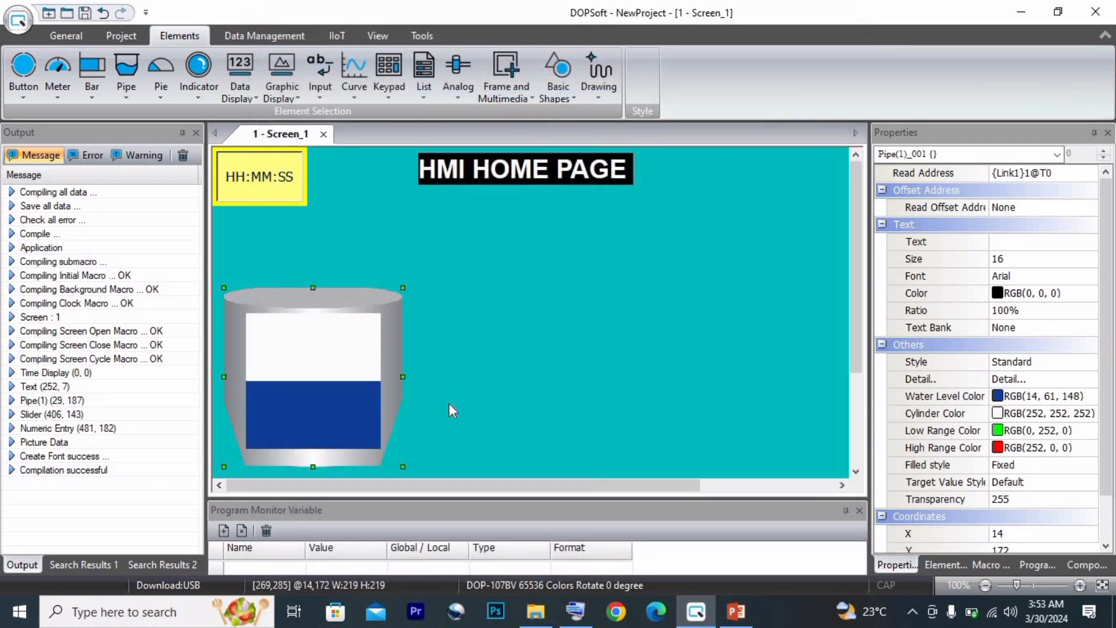
{"action": "mouse_move", "coordinate": [403, 374]}
{"action": "left_mouse_down"}
{"action": "mouse_move", "coordinate": [475, 386]}
{"action": "mouse_move", "coordinate": [416, 375]}
{"action": "left_mouse_up"}
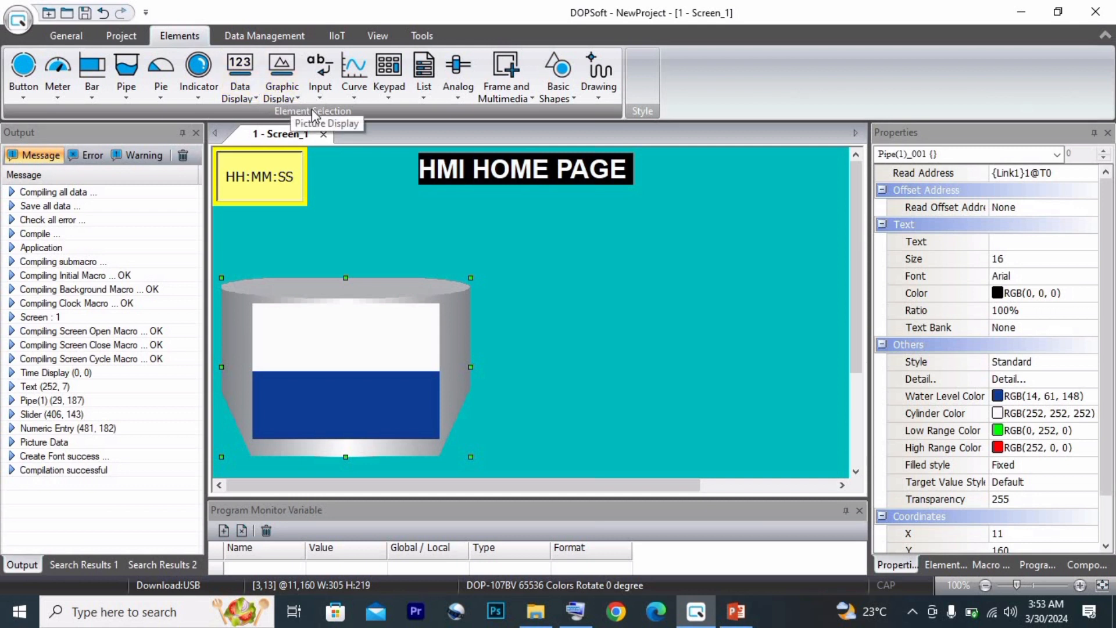
{"action": "left_click", "coordinate": [382, 95]}
{"action": "left_click", "coordinate": [253, 93]}
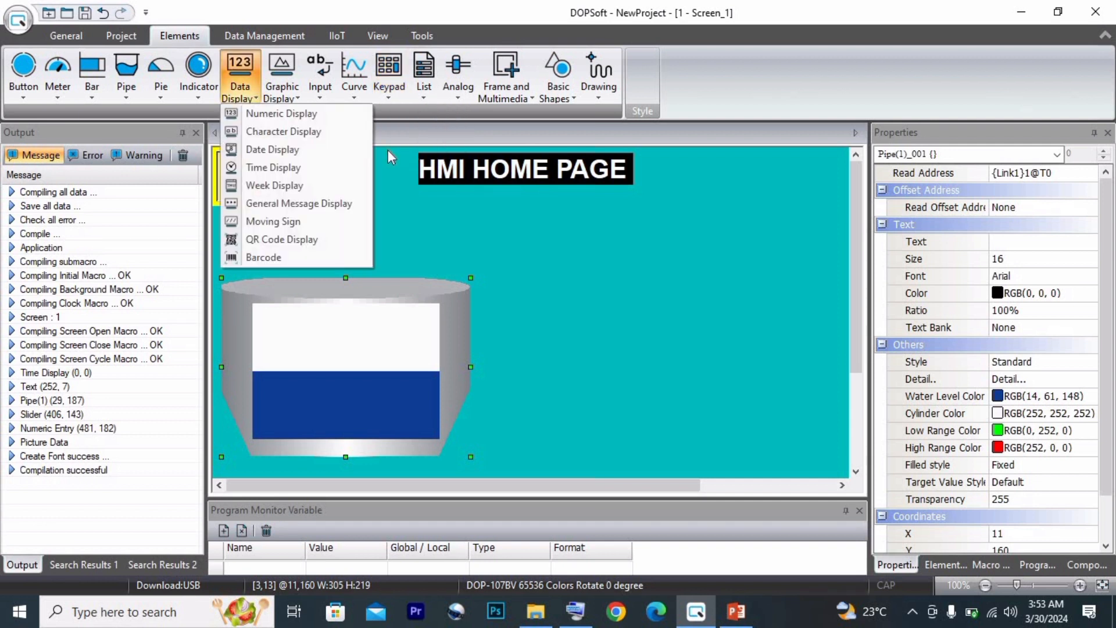
{"action": "right_click", "coordinate": [589, 279]}
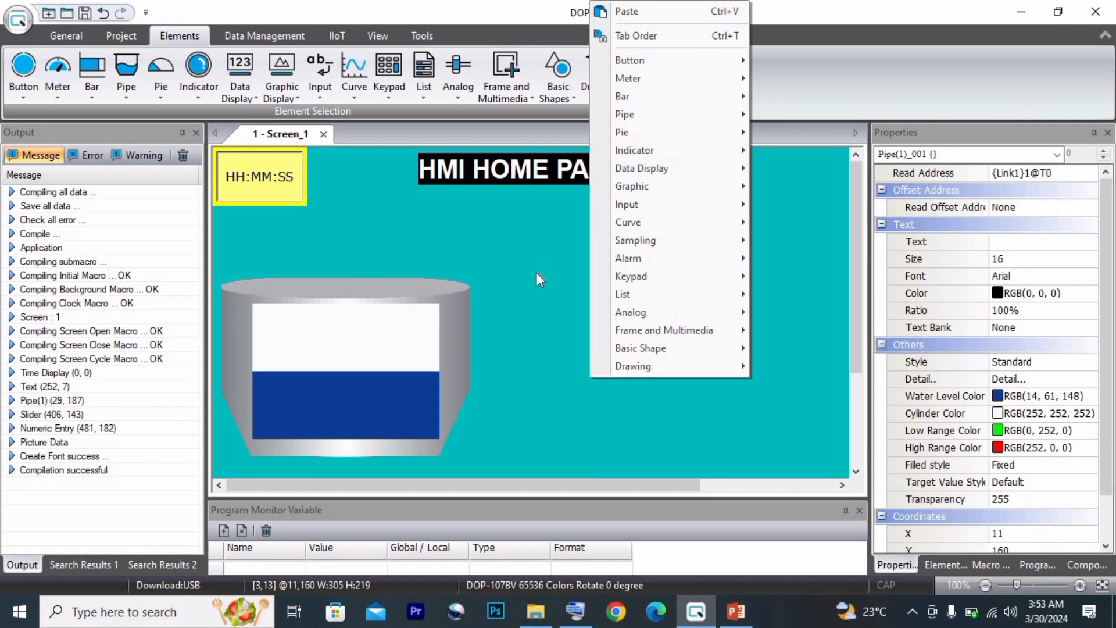
Place a Numeric Entry element to the right of the tank, about 168 by 193 pixels
{"action": "left_click", "coordinate": [318, 85]}
{"action": "left_click", "coordinate": [318, 85]}
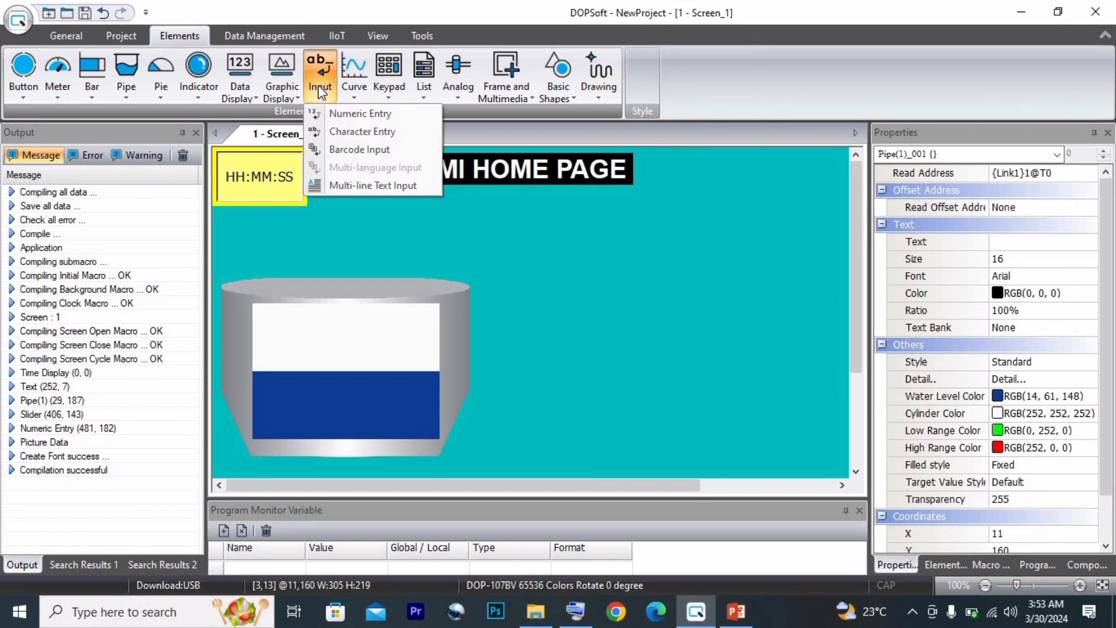
{"action": "left_click", "coordinate": [337, 114]}
{"action": "left_click_drag", "start_coordinate": [701, 300], "coordinate": [837, 457]}
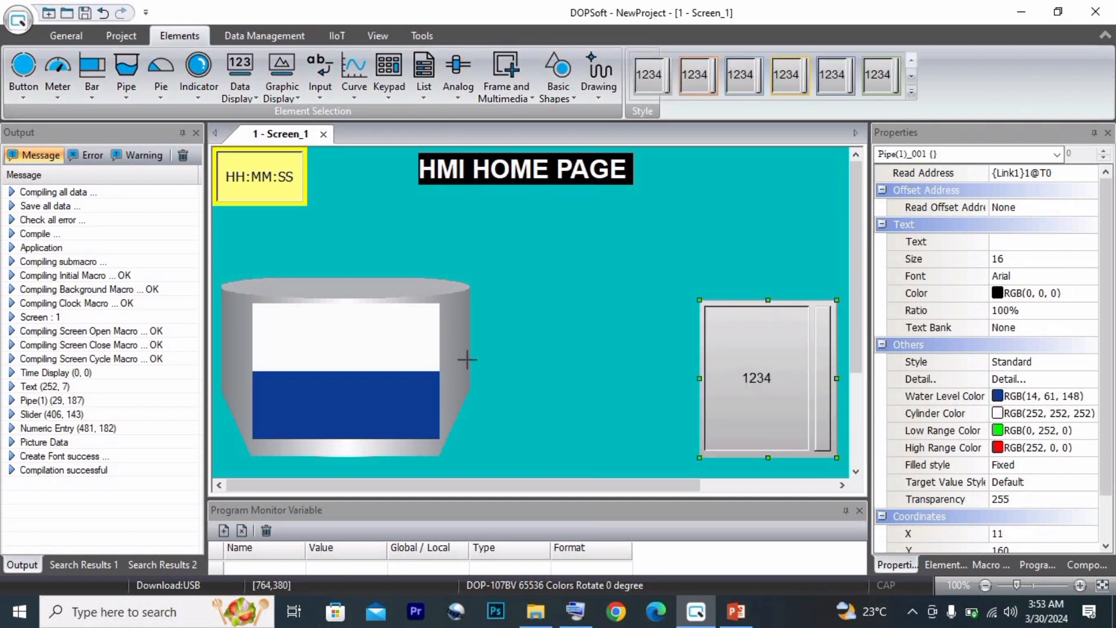
Center the tank on the screen, with the numeric entry on its left reduced to about 121 pixels high
{"action": "left_click_drag", "start_coordinate": [324, 373], "coordinate": [595, 379]}
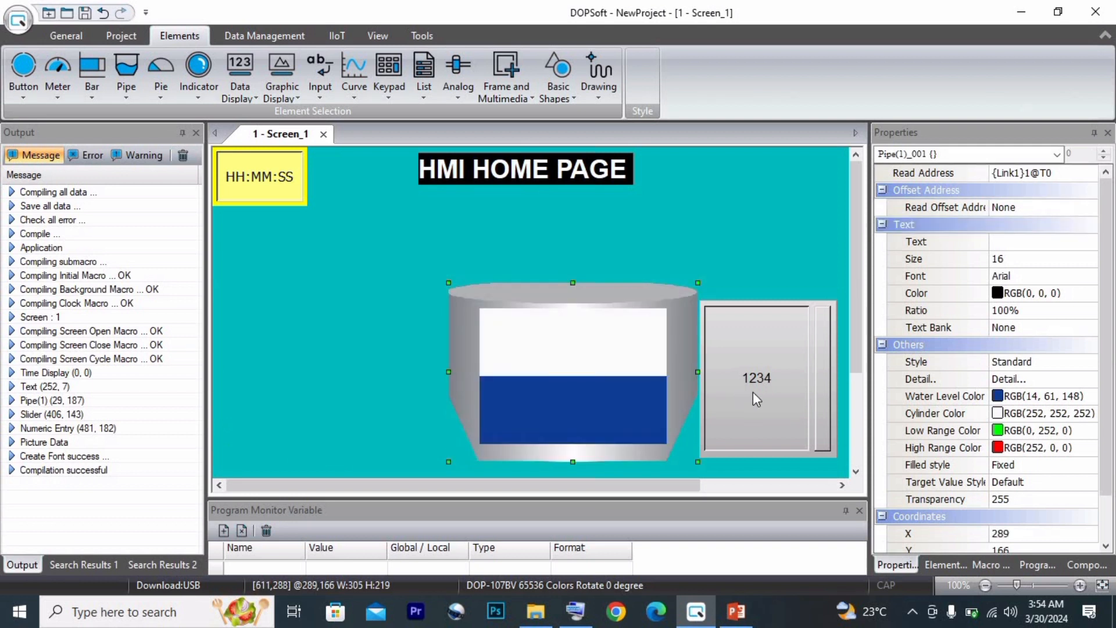
{"action": "left_click", "coordinate": [752, 392]}
{"action": "left_click_drag", "start_coordinate": [465, 382], "coordinate": [269, 376]}
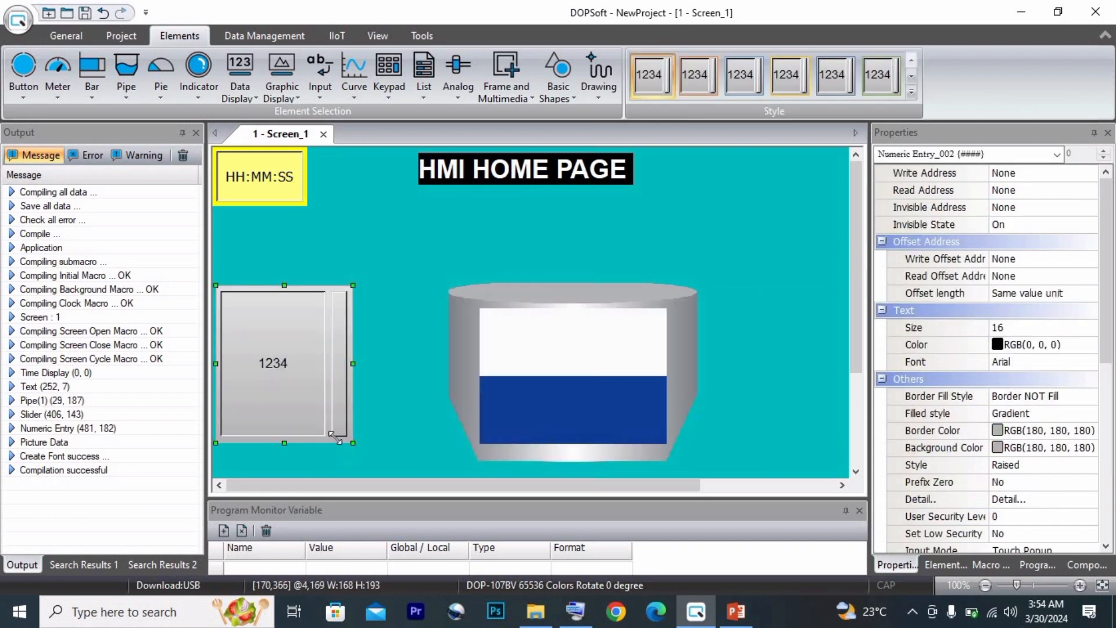
{"action": "left_click_drag", "start_coordinate": [284, 443], "coordinate": [285, 384]}
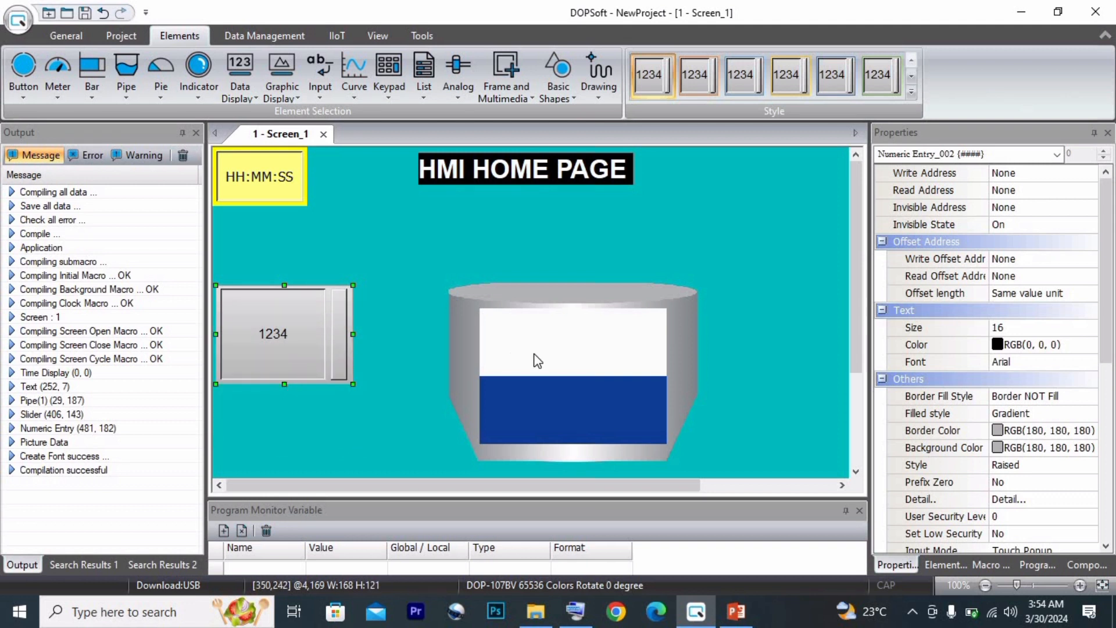
{"action": "mouse_move", "coordinate": [597, 370]}
{"action": "left_mouse_down"}
{"action": "mouse_move", "coordinate": [634, 362]}
{"action": "mouse_move", "coordinate": [740, 377]}
{"action": "mouse_move", "coordinate": [580, 381]}
{"action": "left_mouse_up"}
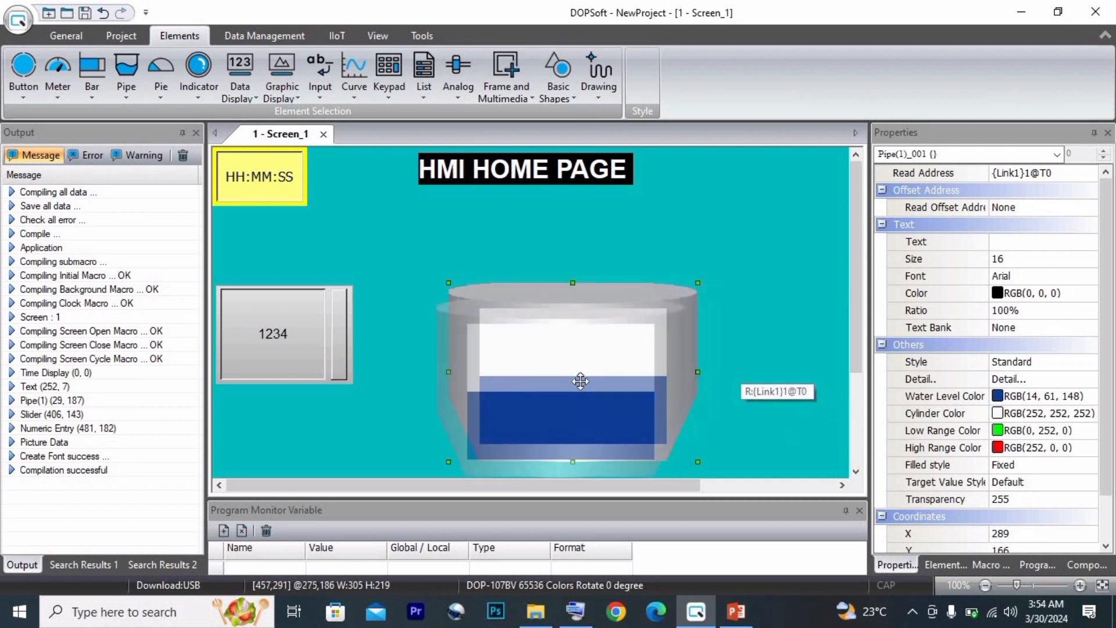
Place a Numeric Display element to the right of the tank, about 151 by 142 pixels
{"action": "left_click", "coordinate": [235, 99]}
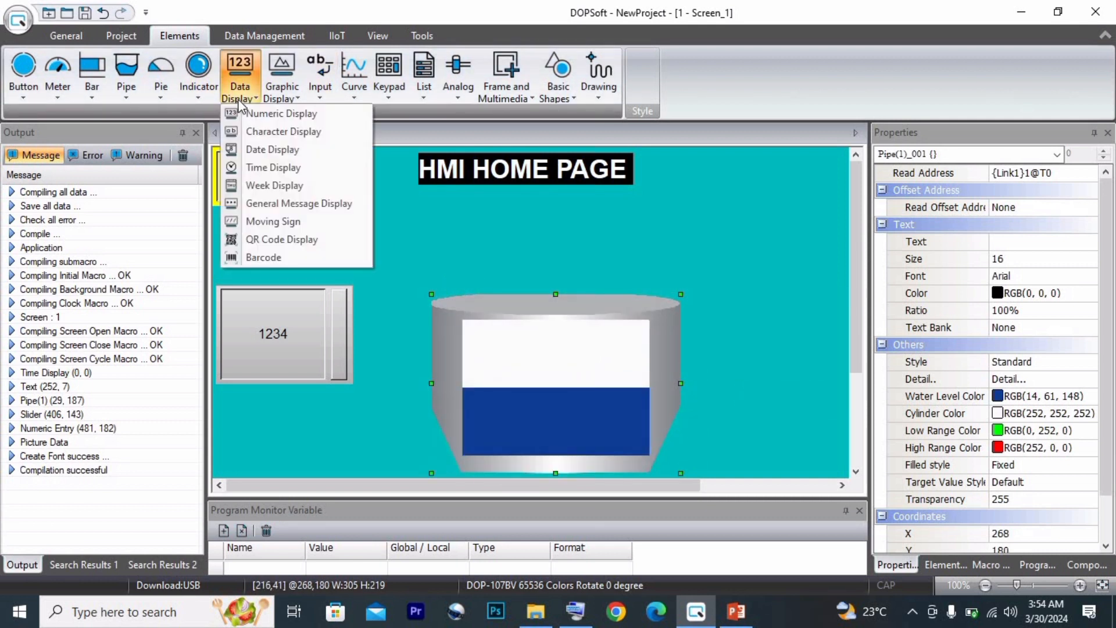
{"action": "left_click", "coordinate": [273, 168]}
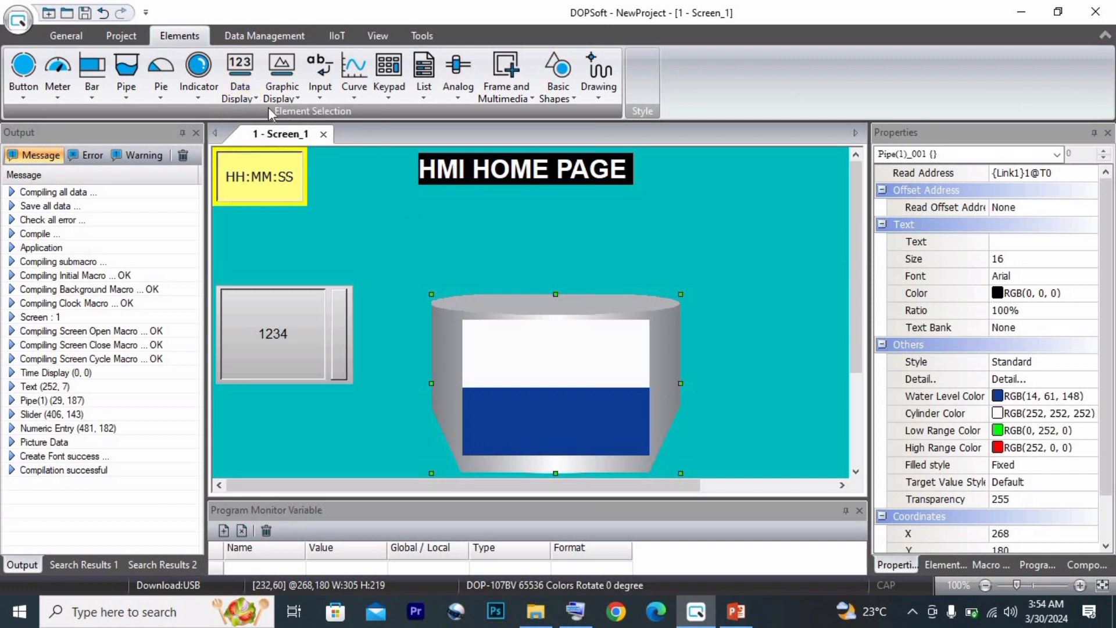
{"action": "left_click", "coordinate": [253, 99]}
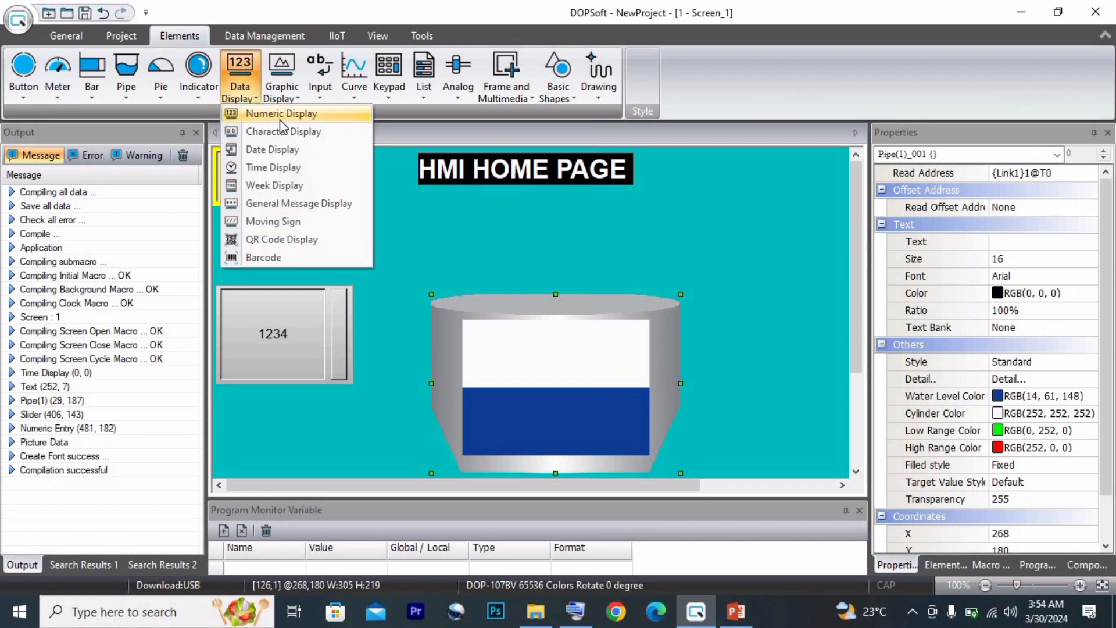
{"action": "left_click", "coordinate": [279, 111]}
{"action": "left_click_drag", "start_coordinate": [734, 303], "coordinate": [853, 420]}
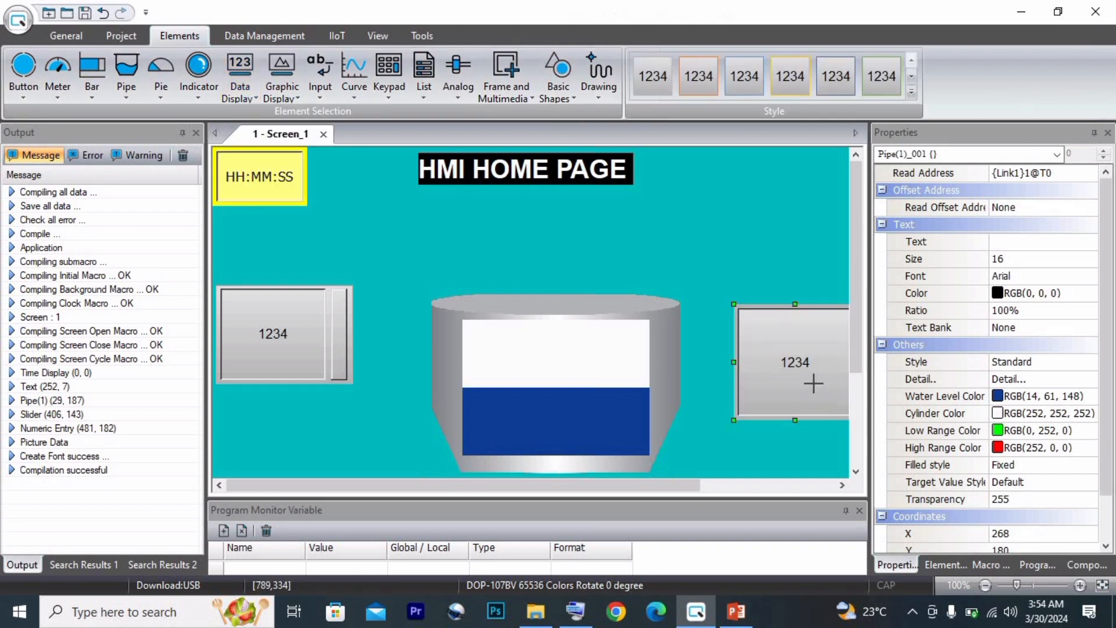
Move the numeric display closer to the tank, widen it to about 182 pixels, and make it taller
{"action": "left_click_drag", "start_coordinate": [784, 376], "coordinate": [747, 370]}
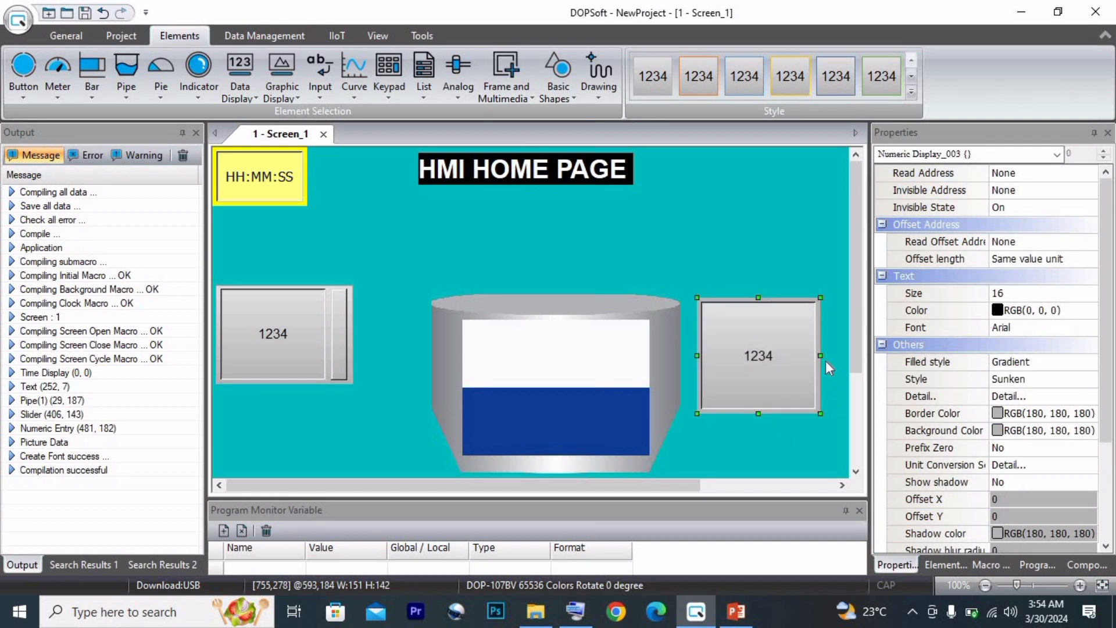
{"action": "left_click_drag", "start_coordinate": [821, 359], "coordinate": [845, 360]}
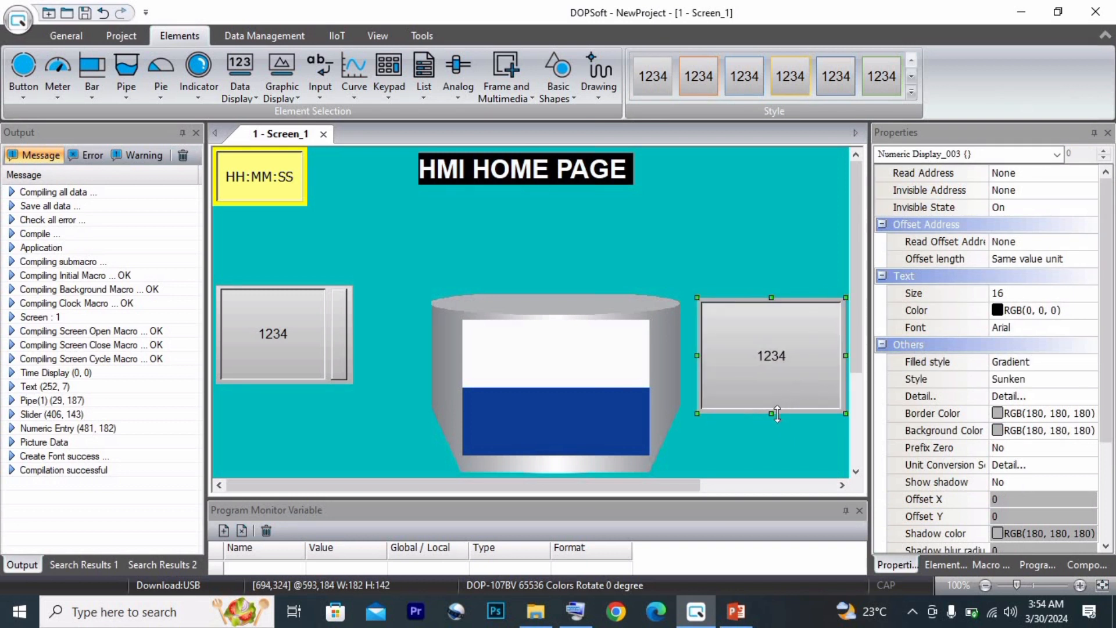
{"action": "left_click_drag", "start_coordinate": [778, 432], "coordinate": [777, 437]}
{"action": "left_click_drag", "start_coordinate": [777, 406], "coordinate": [770, 406]}
Set the numeric entry's write address to device type T, address 0, on Link1
{"action": "double_click", "coordinate": [300, 357]}
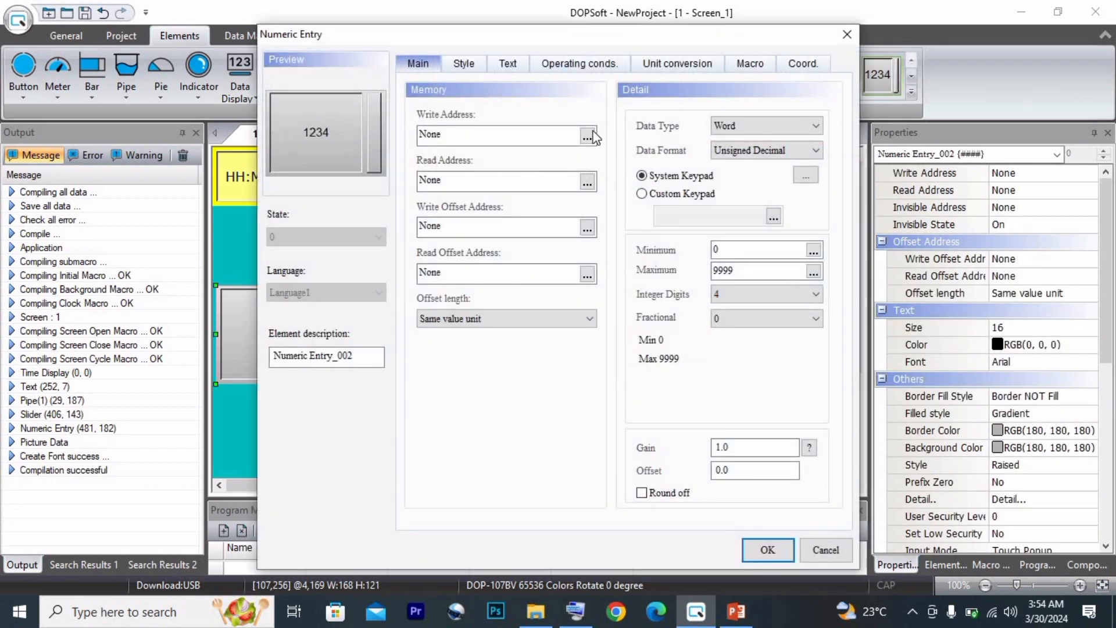
{"action": "left_click", "coordinate": [587, 137]}
{"action": "left_click", "coordinate": [622, 161]}
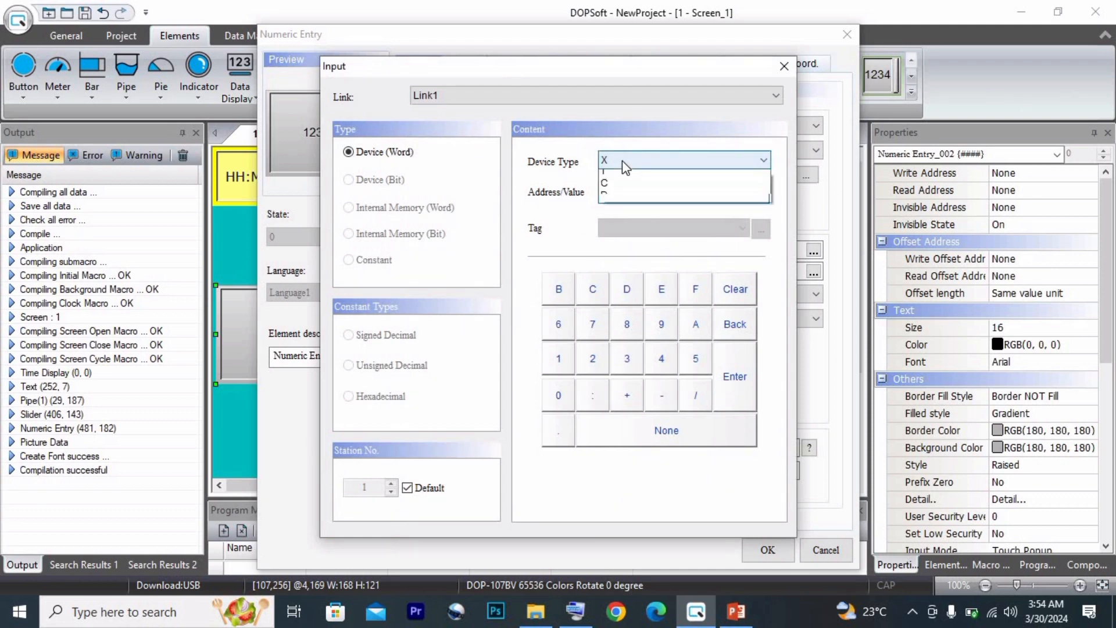
{"action": "left_click", "coordinate": [611, 227]}
{"action": "left_click", "coordinate": [559, 395]}
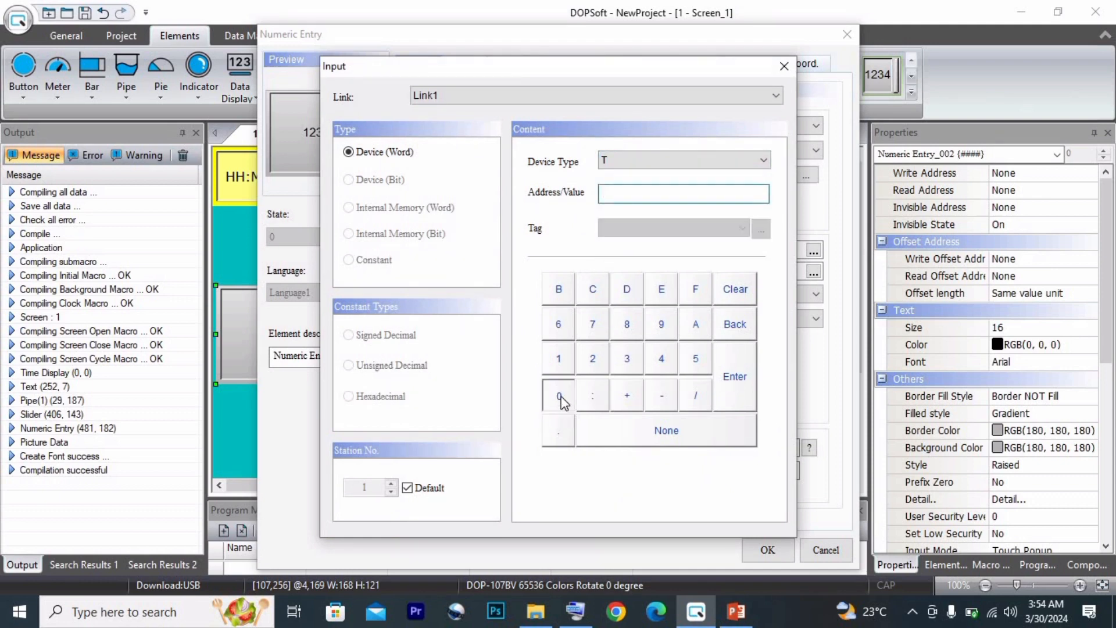
{"action": "left_click", "coordinate": [744, 397]}
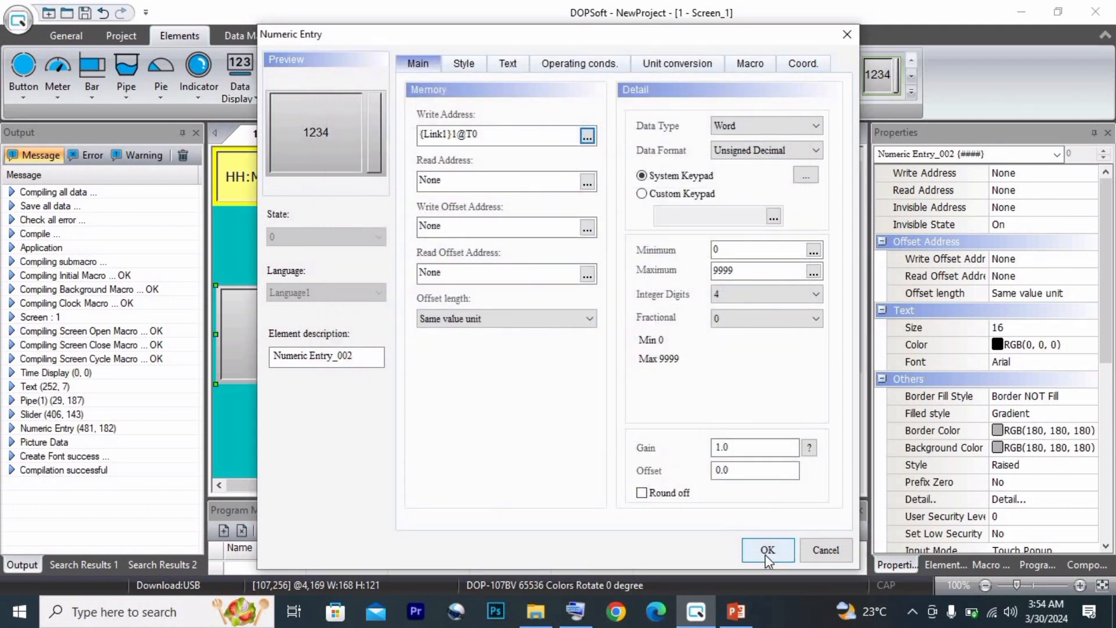
{"action": "left_click", "coordinate": [765, 553]}
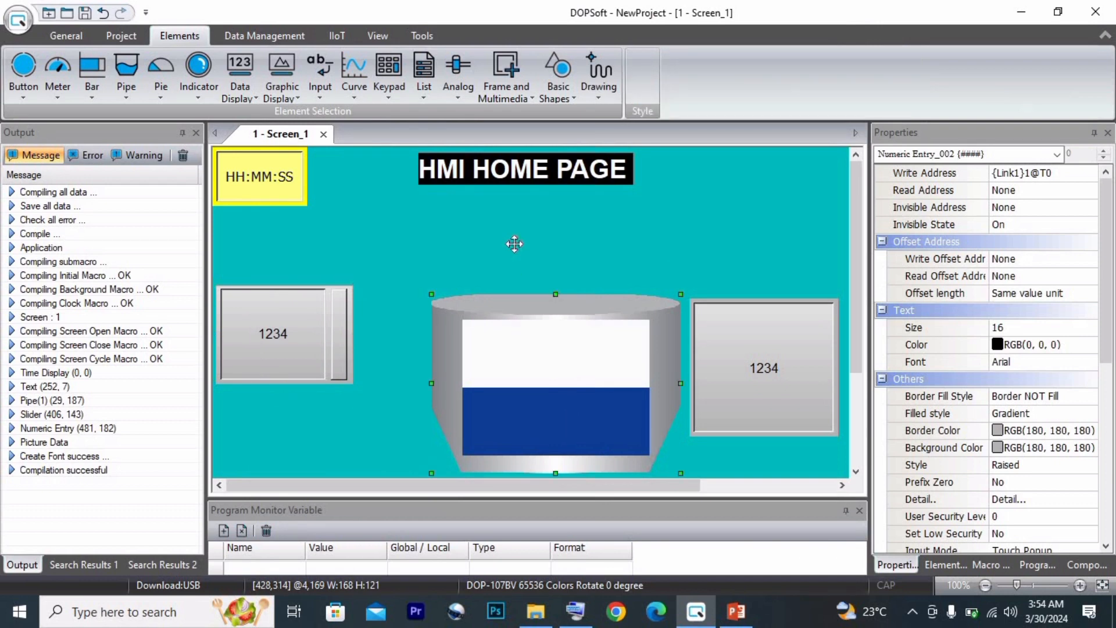
Check the tank's read address and set the numeric display's read address to device type T, address 0, on Link1
{"action": "double_click", "coordinate": [531, 331]}
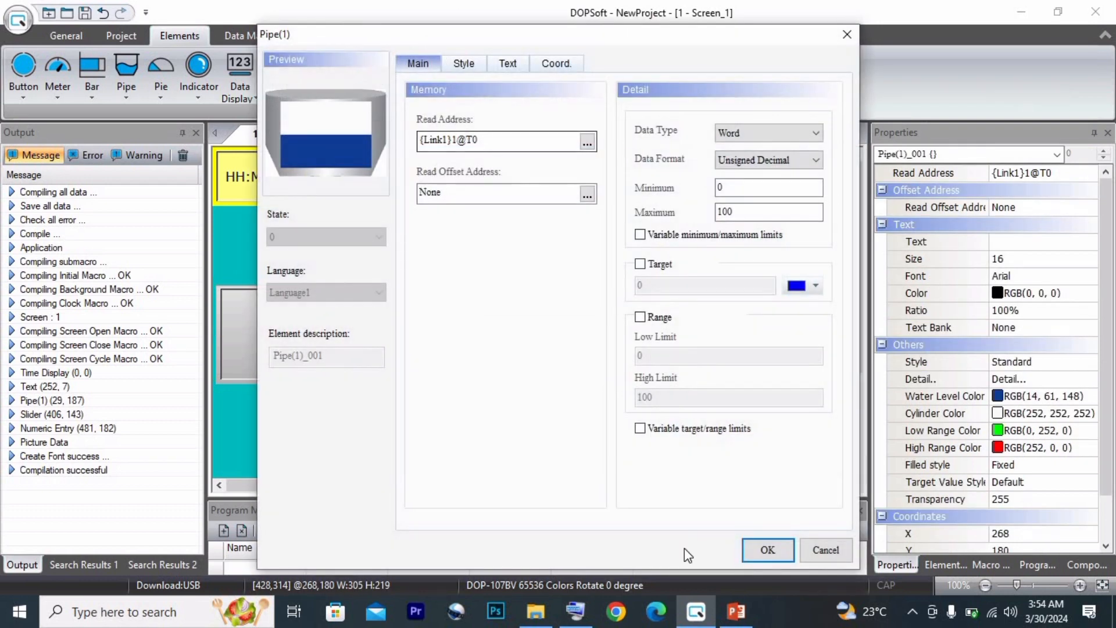
{"action": "left_click", "coordinate": [766, 550]}
{"action": "left_click", "coordinate": [786, 426]}
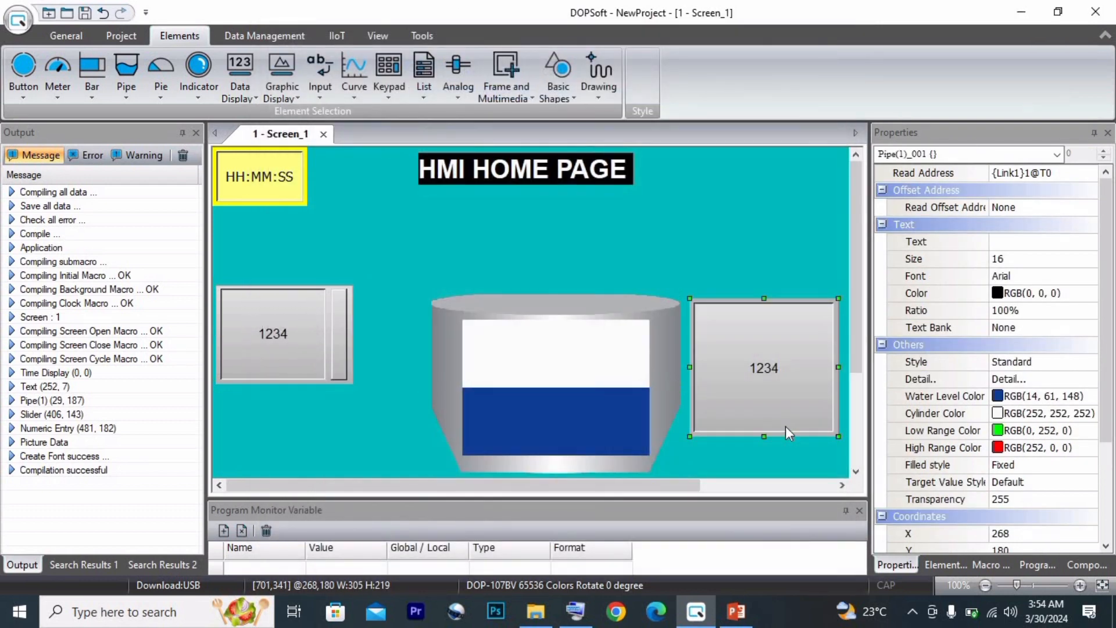
{"action": "double_click", "coordinate": [717, 332]}
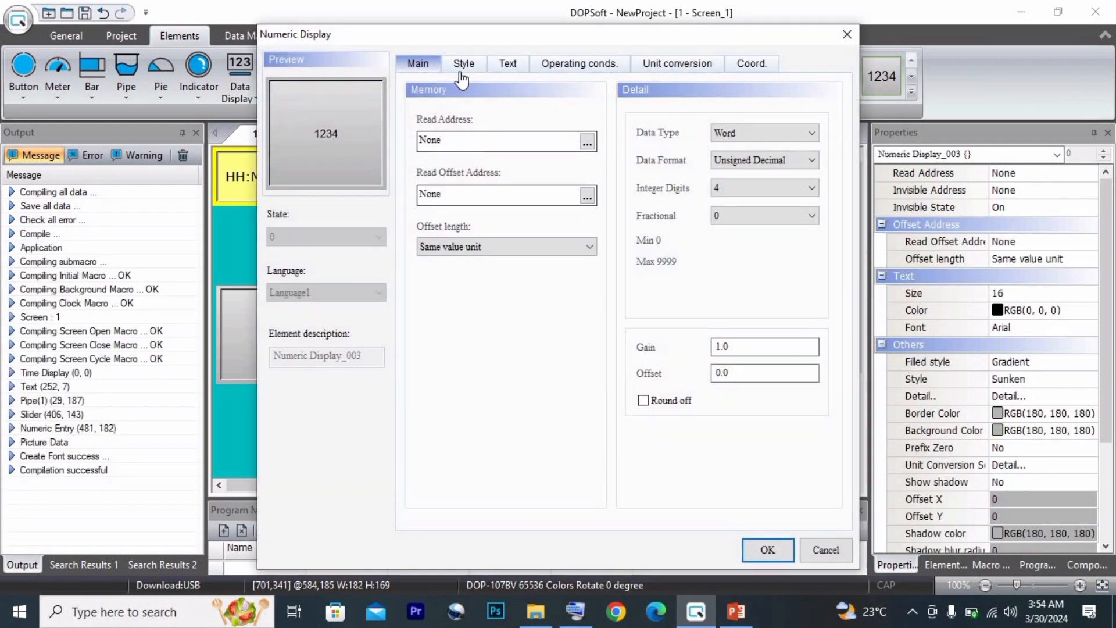
{"action": "left_click", "coordinate": [587, 143]}
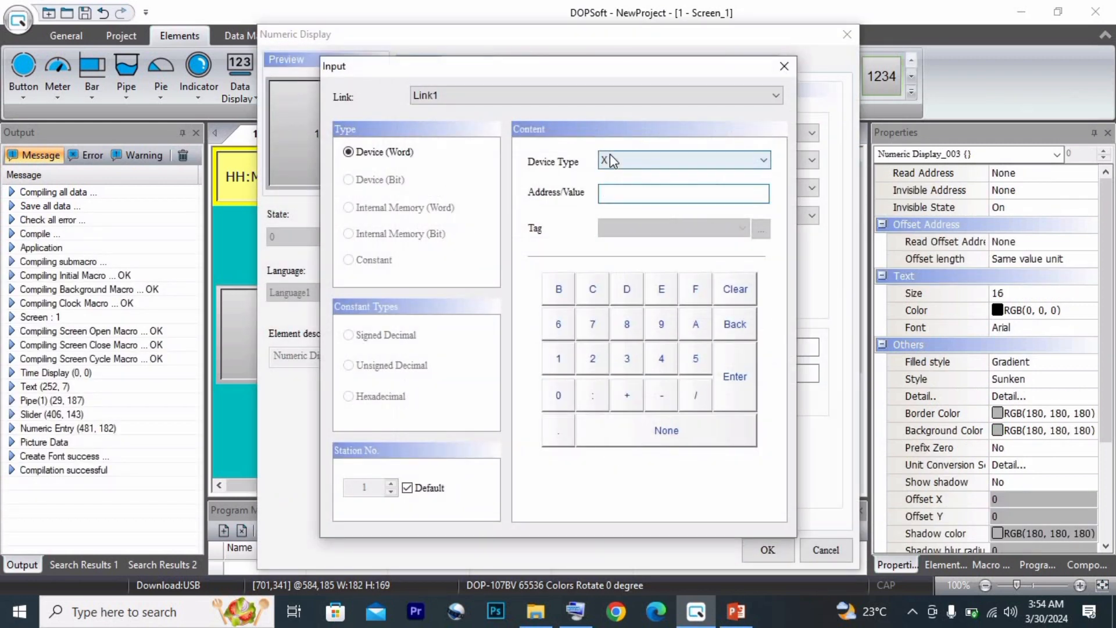
{"action": "left_click", "coordinate": [609, 157]}
{"action": "left_click", "coordinate": [610, 226]}
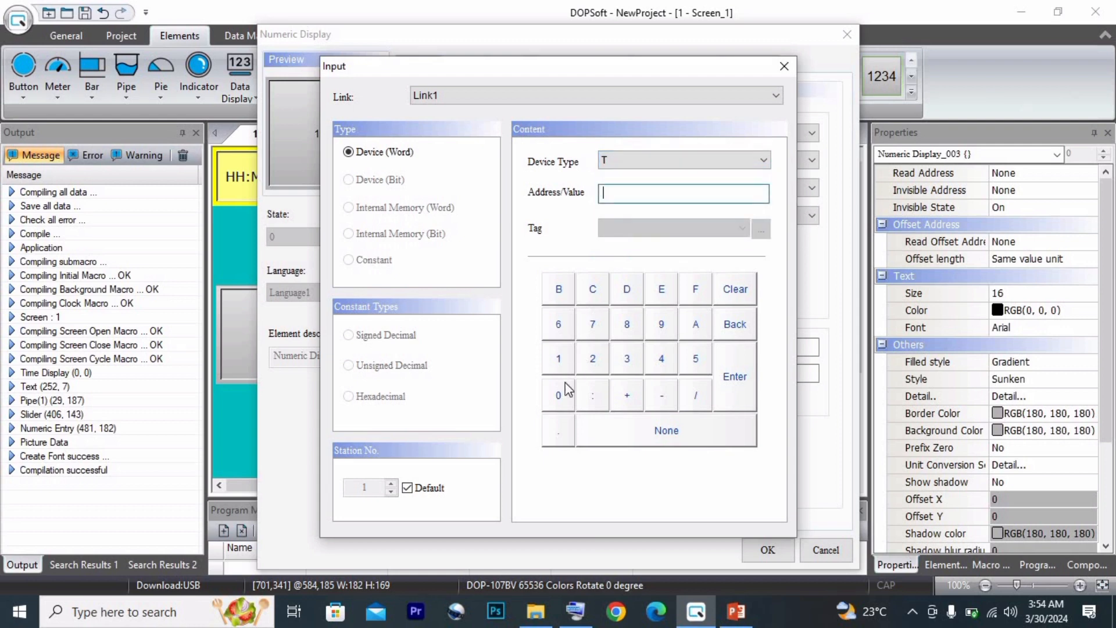
{"action": "left_click", "coordinate": [560, 394]}
{"action": "left_click", "coordinate": [748, 387]}
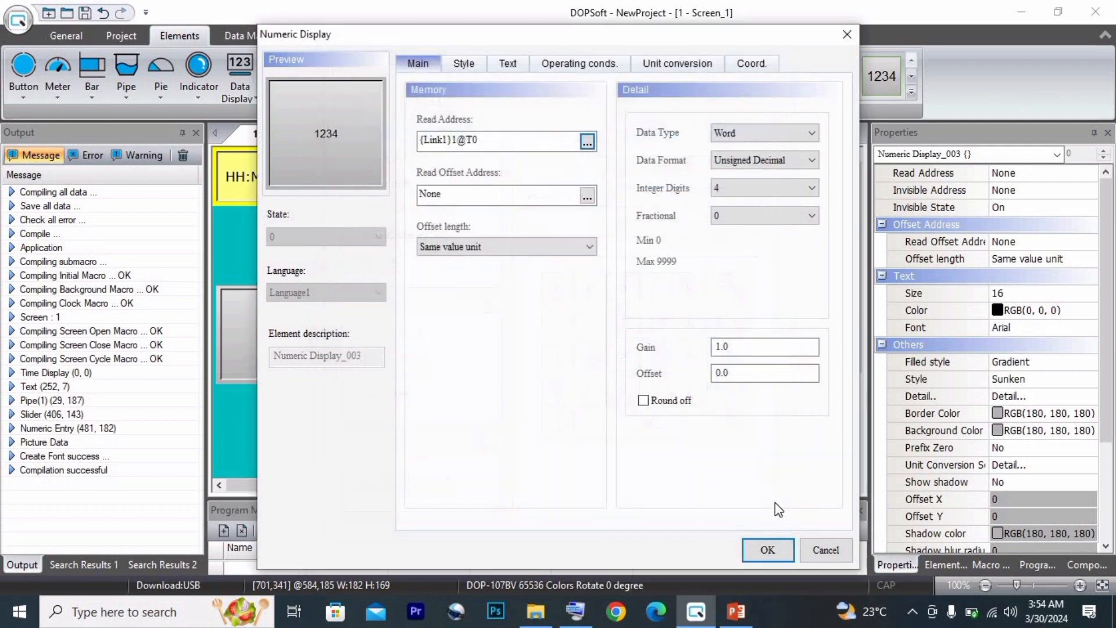
{"action": "left_click", "coordinate": [768, 551]}
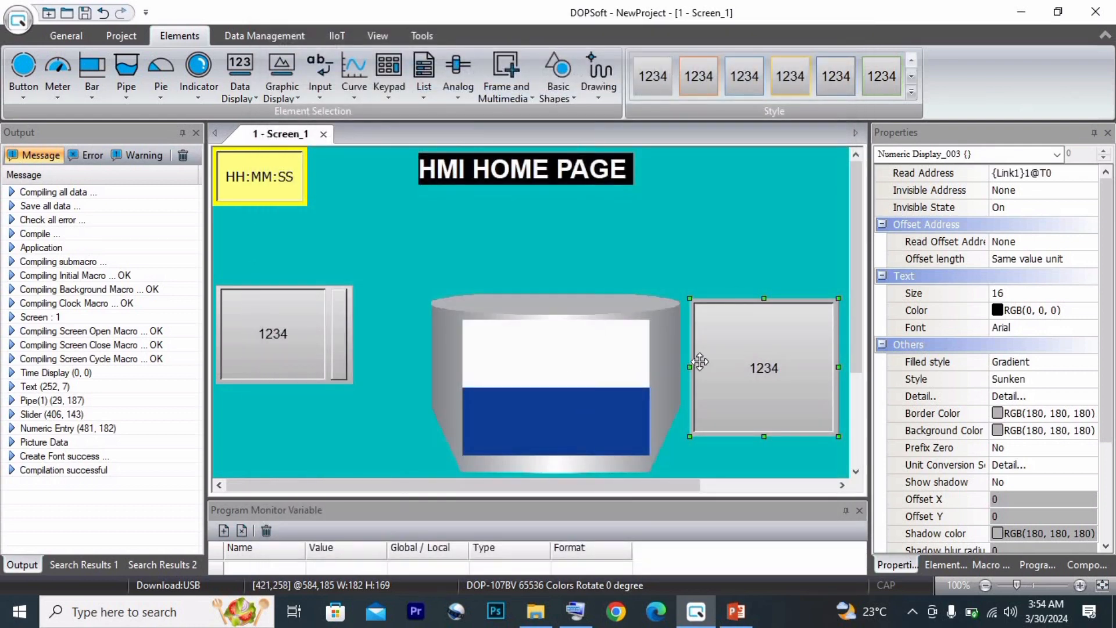
Move the numeric display slightly down beside the tank and set its filled style to Fixed
{"action": "left_click_drag", "start_coordinate": [724, 378], "coordinate": [725, 386]}
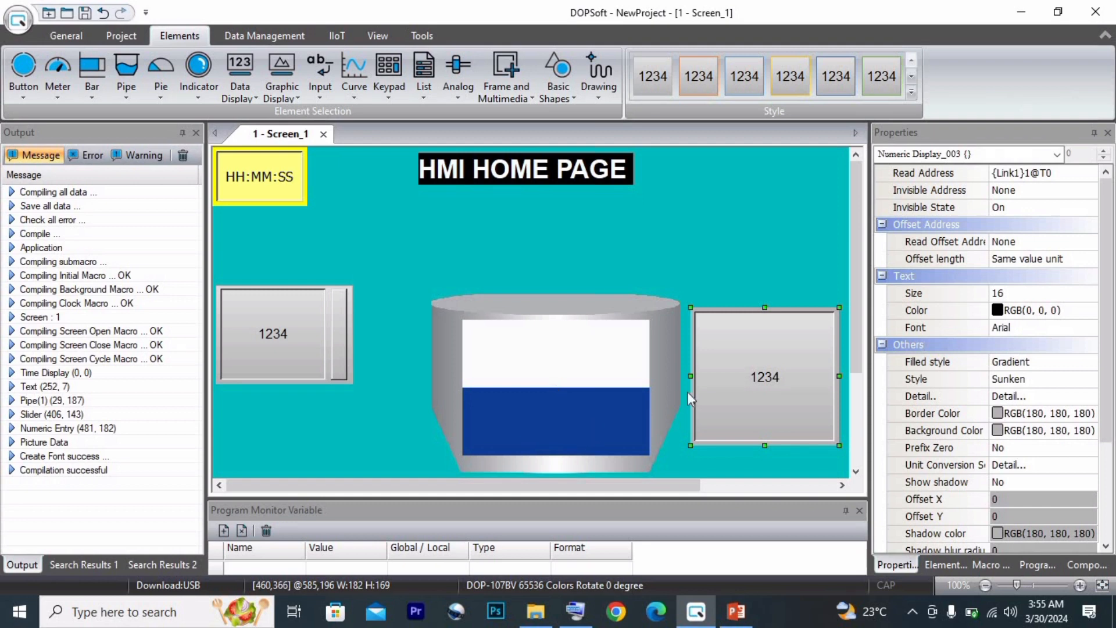
{"action": "double_click", "coordinate": [764, 398]}
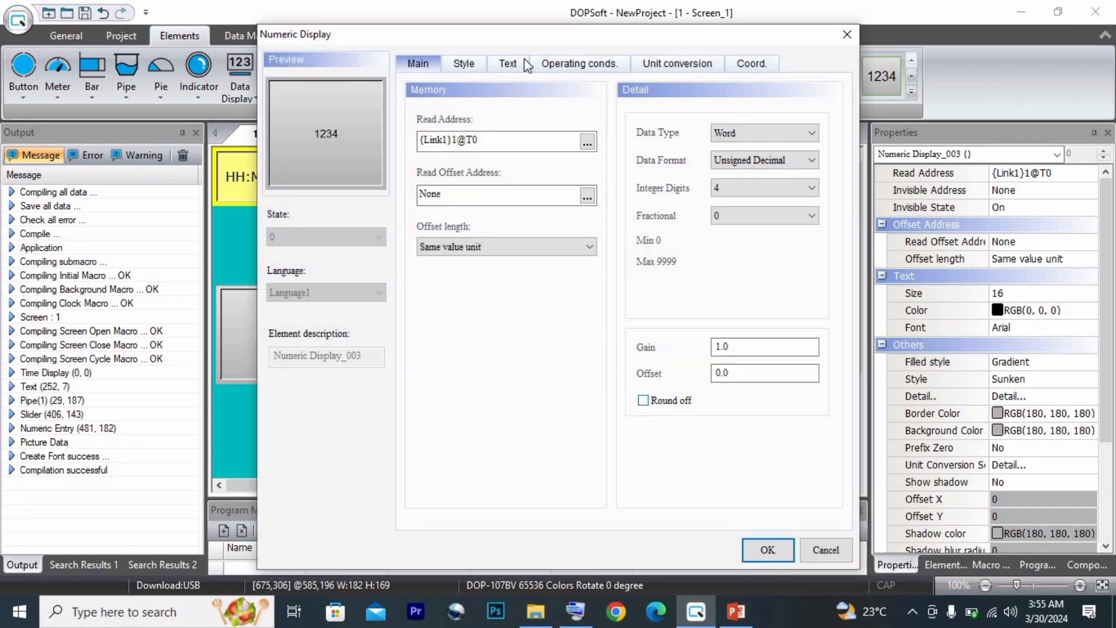
{"action": "left_click", "coordinate": [465, 65]}
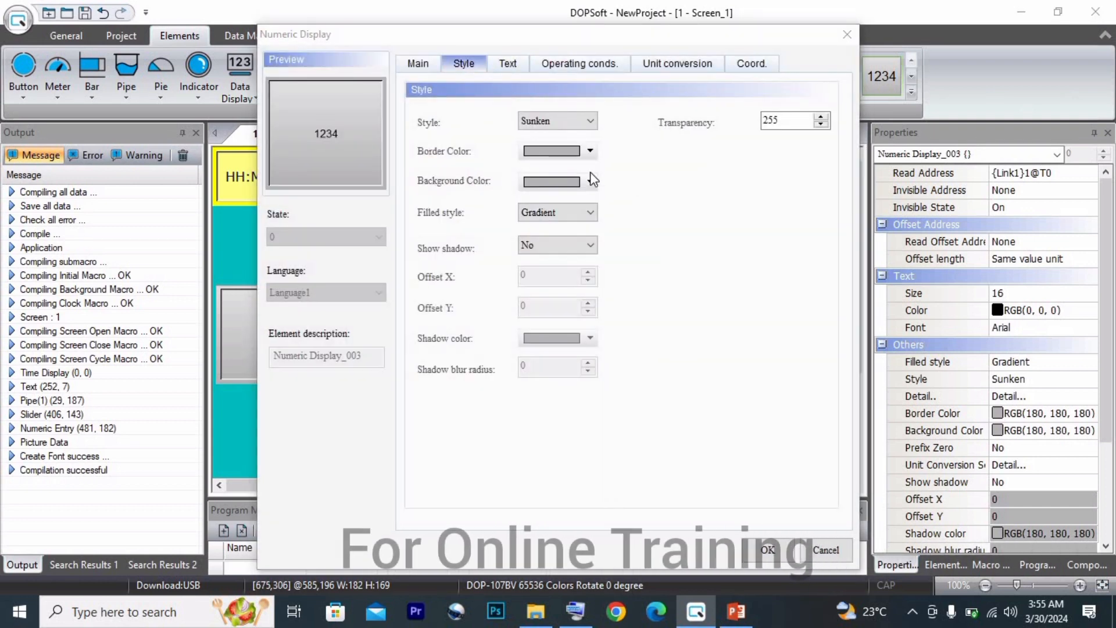
{"action": "left_click", "coordinate": [577, 218]}
{"action": "left_click", "coordinate": [574, 236]}
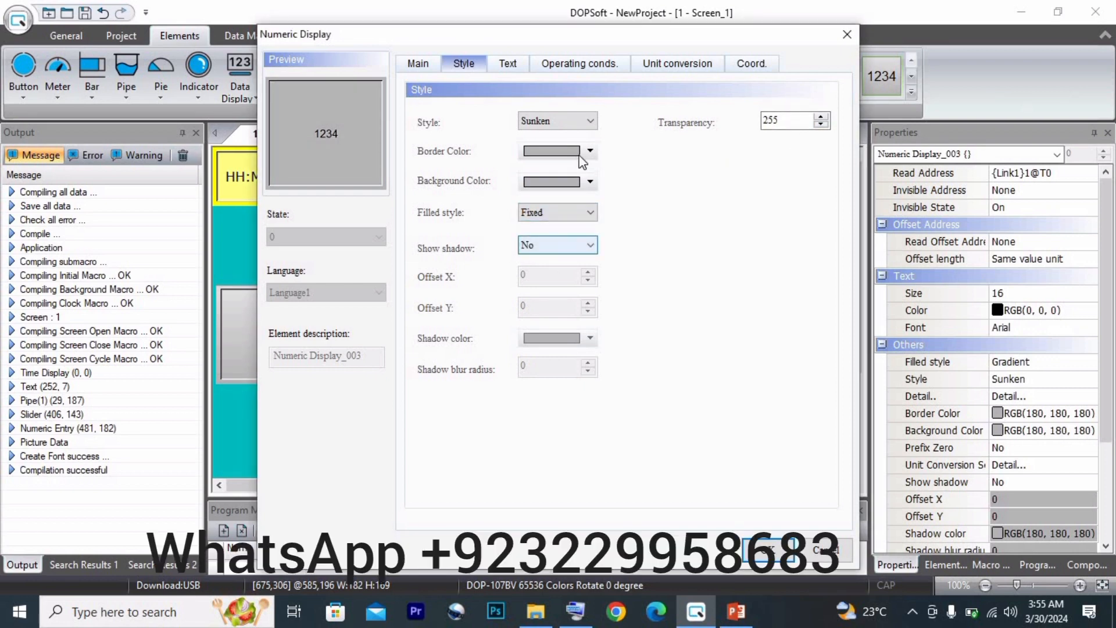
Set the numeric display's border color to RGB(255, 45, 45) and its background color to red, RGB(255, 0, 0)
{"action": "left_click", "coordinate": [581, 155]}
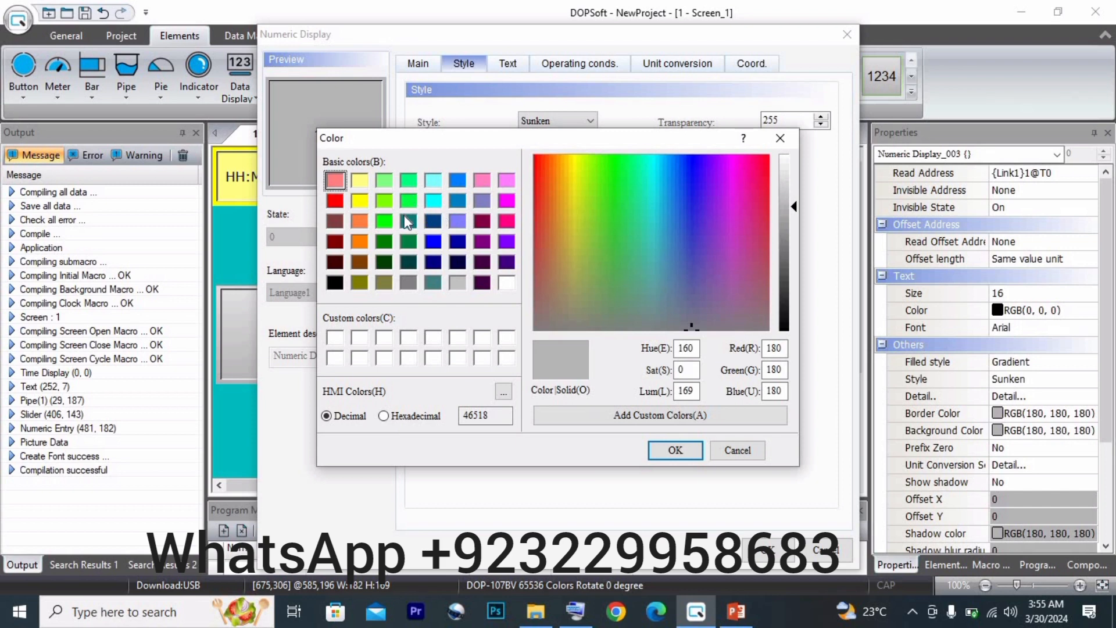
{"action": "left_click", "coordinate": [377, 200]}
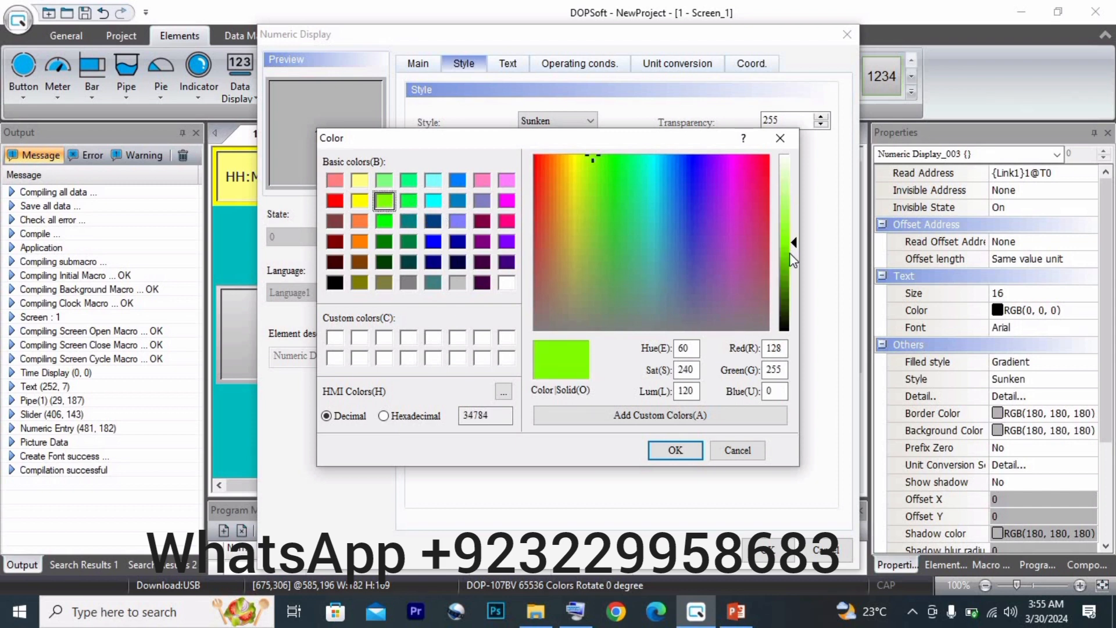
{"action": "mouse_move", "coordinate": [790, 252]}
{"action": "left_mouse_down"}
{"action": "mouse_move", "coordinate": [791, 276]}
{"action": "mouse_move", "coordinate": [789, 243]}
{"action": "left_mouse_up"}
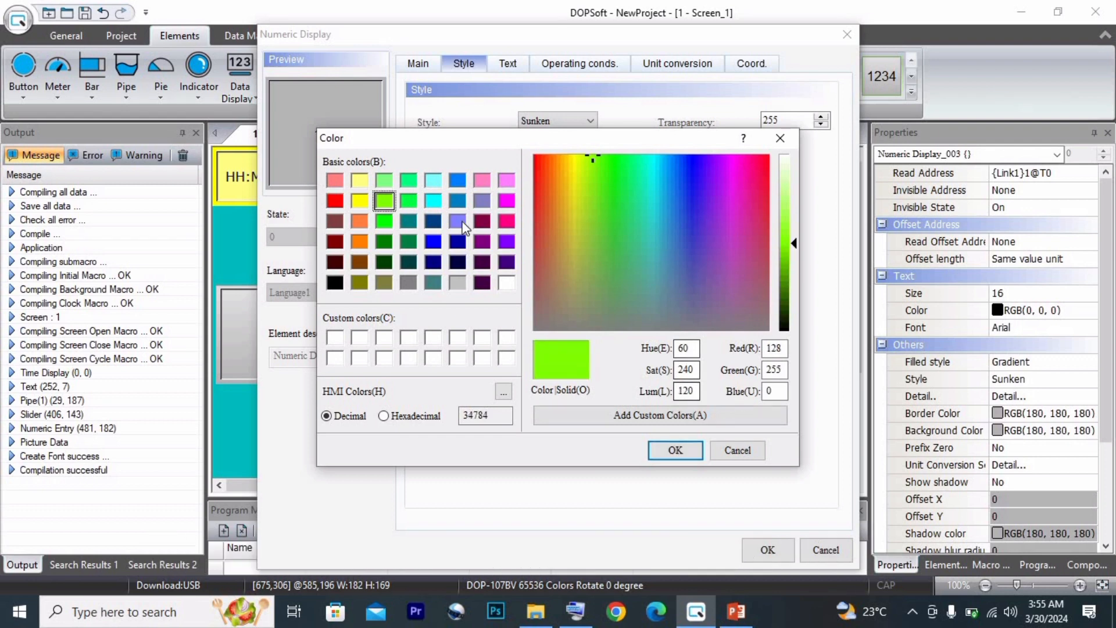
{"action": "left_click", "coordinate": [334, 201]}
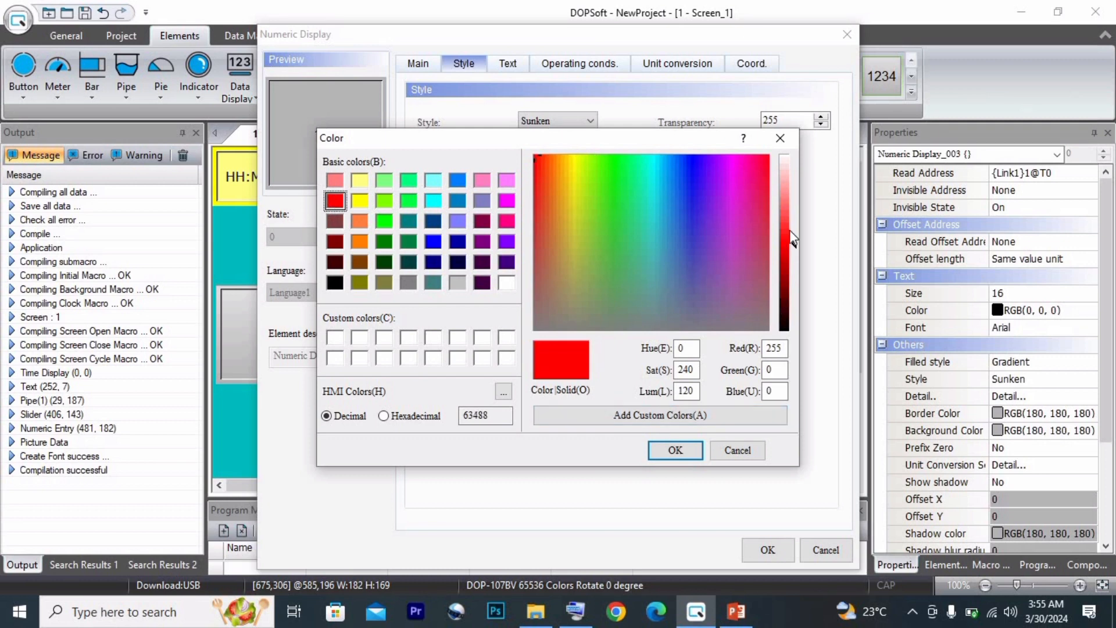
{"action": "left_click", "coordinate": [789, 228]}
{"action": "left_click", "coordinate": [675, 450]}
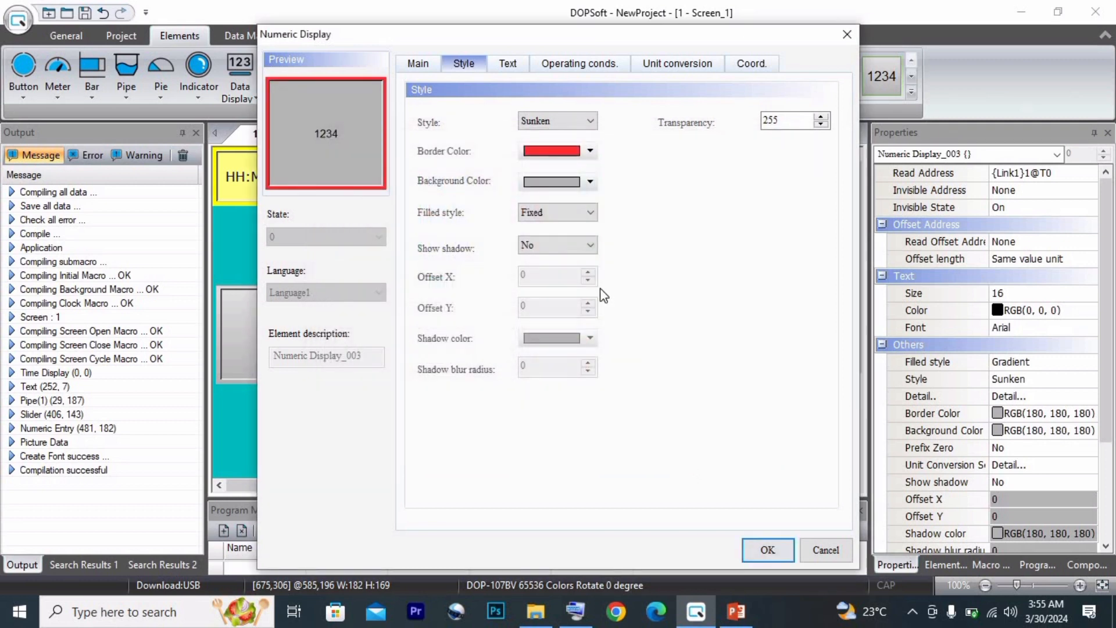
{"action": "left_click", "coordinate": [557, 182]}
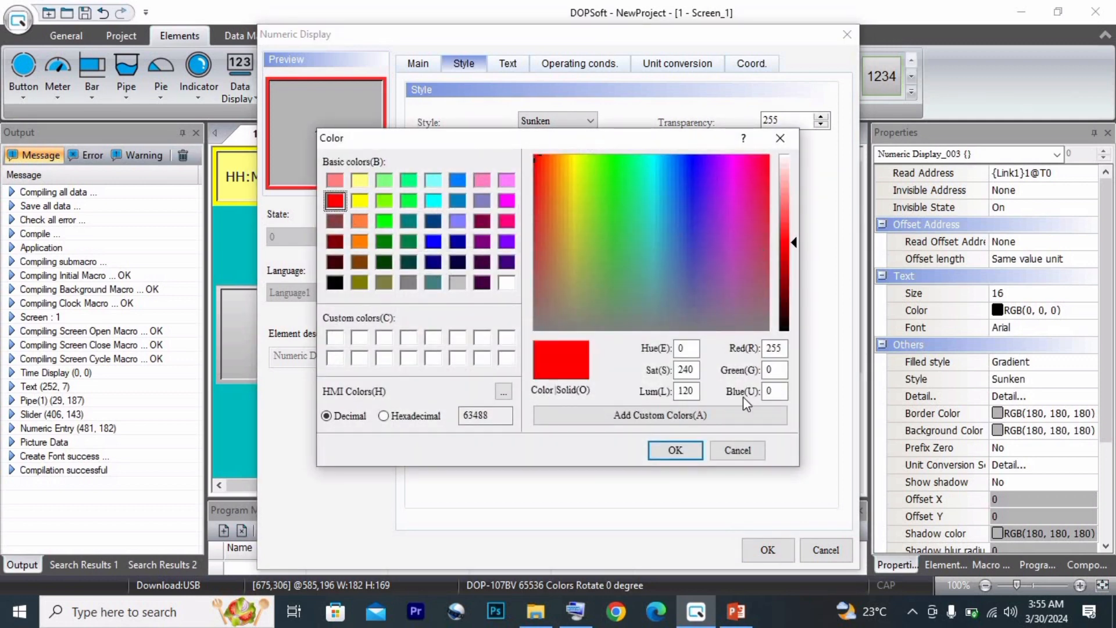
{"action": "left_click", "coordinate": [675, 450]}
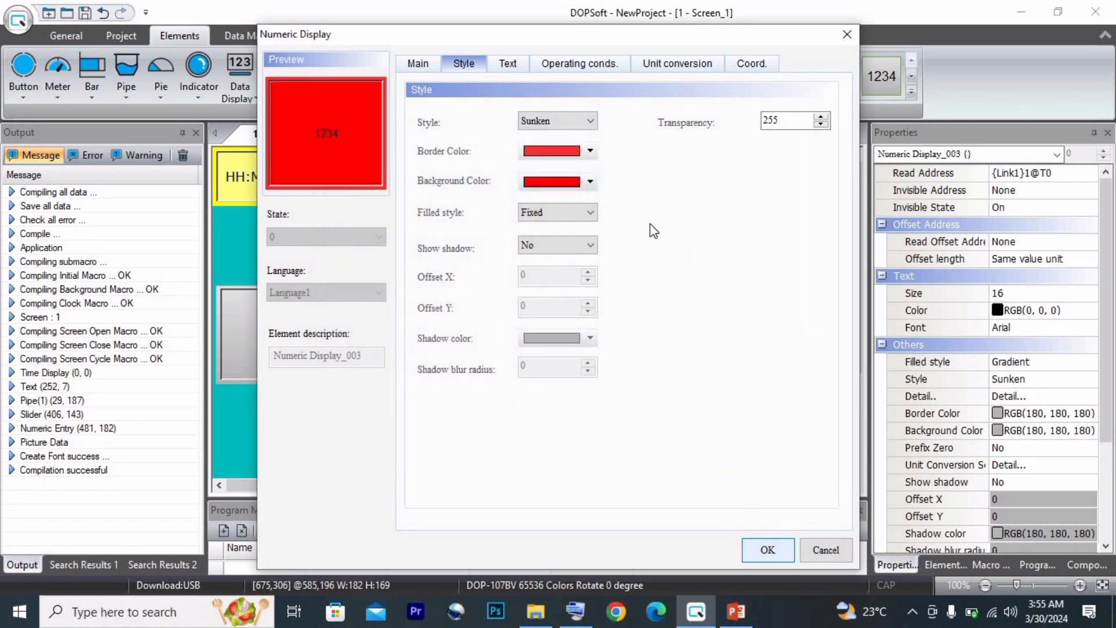
Set the numeric display's text size to 72 and apply its settings
{"action": "left_click", "coordinate": [509, 65]}
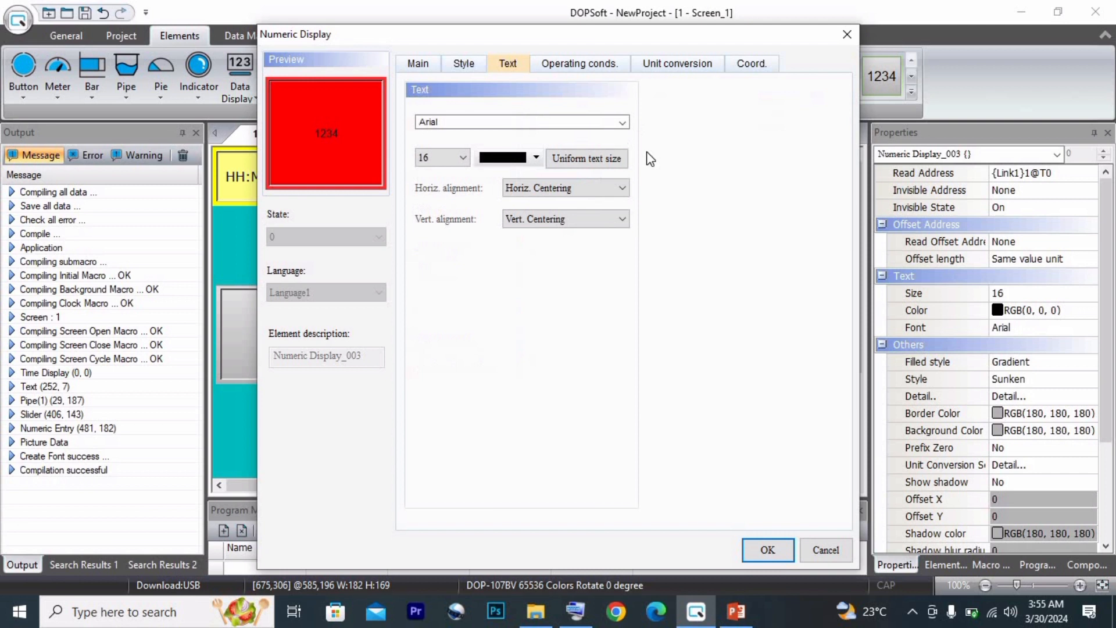
{"action": "left_click", "coordinate": [463, 157]}
{"action": "left_click", "coordinate": [435, 329]}
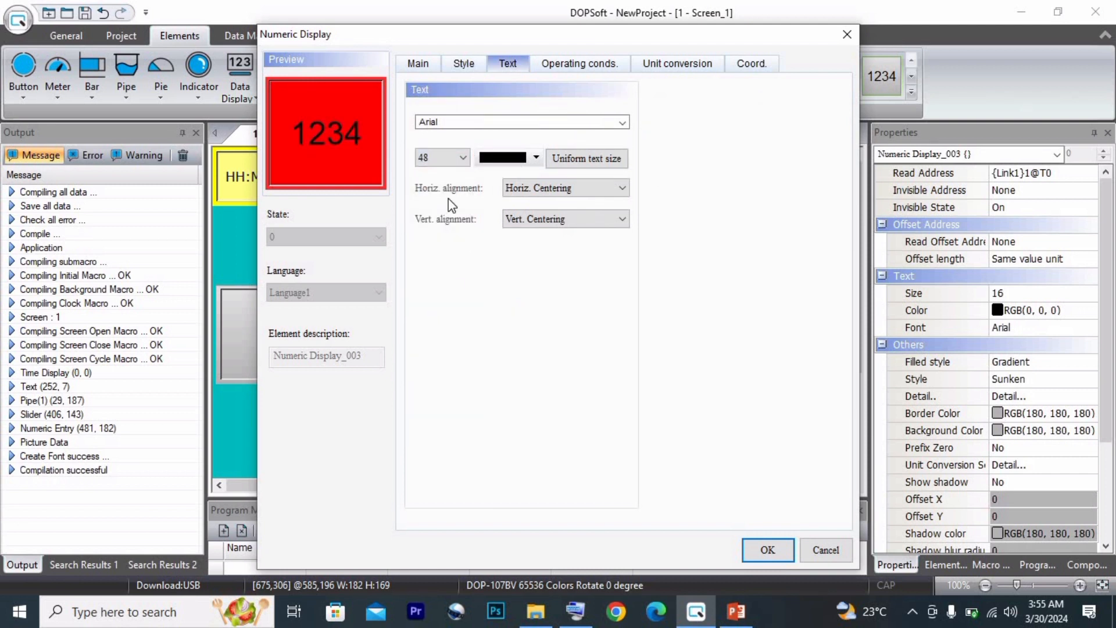
{"action": "left_click", "coordinate": [445, 158]}
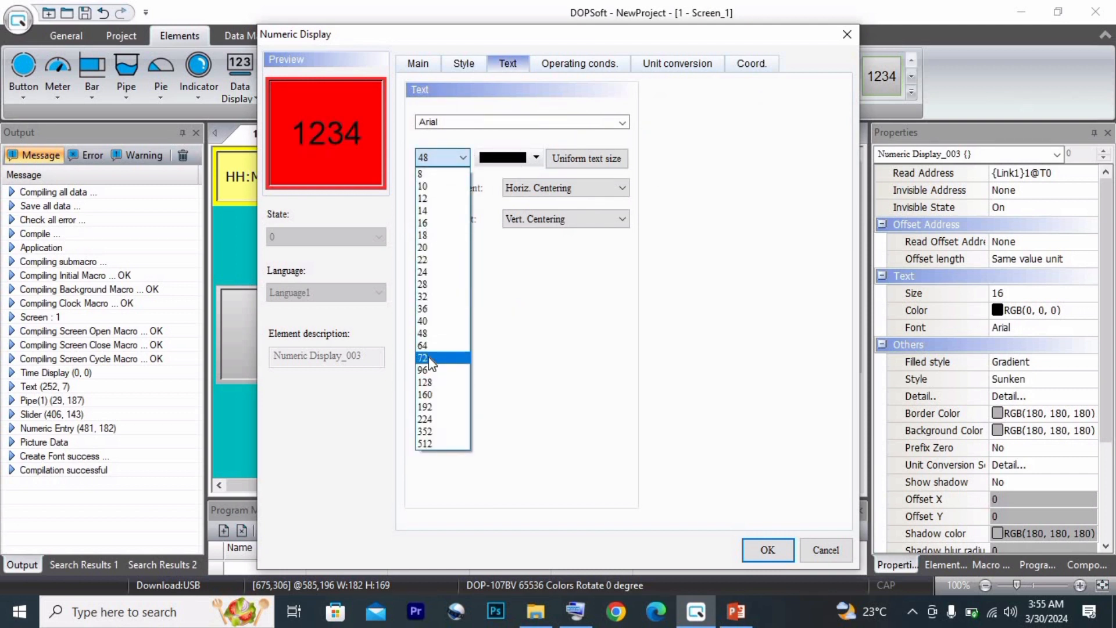
{"action": "left_click", "coordinate": [430, 363]}
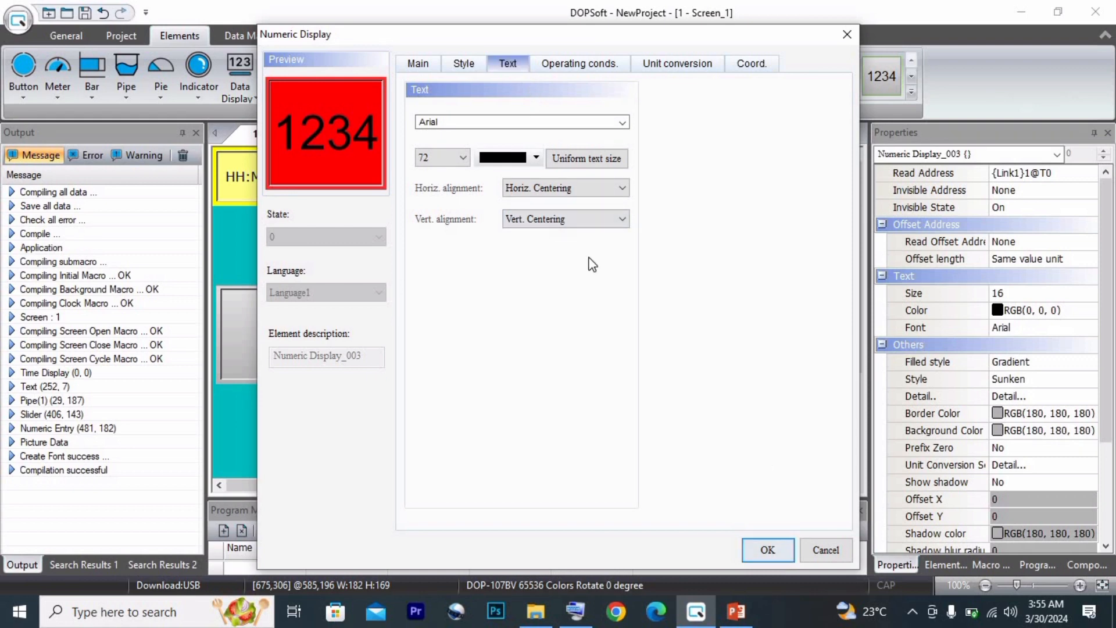
{"action": "left_click", "coordinate": [766, 549]}
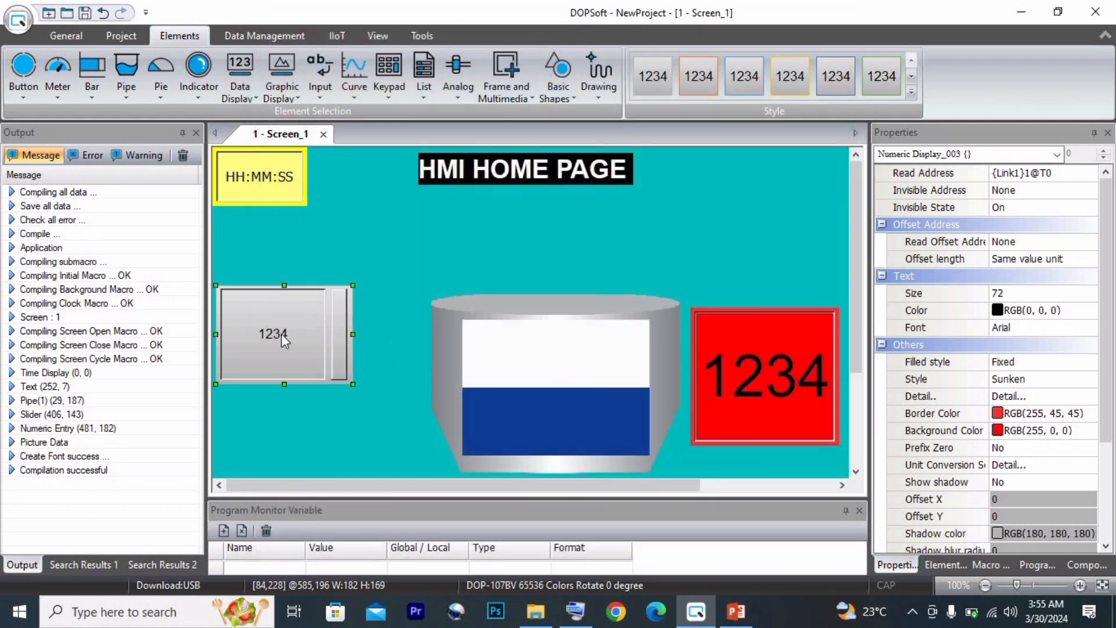
Set the numeric entry's border color to light yellow, RGB(255, 255, 91), and its background color to RGB(255, 255, 128)
{"action": "left_click", "coordinate": [279, 353]}
{"action": "double_click", "coordinate": [279, 353]}
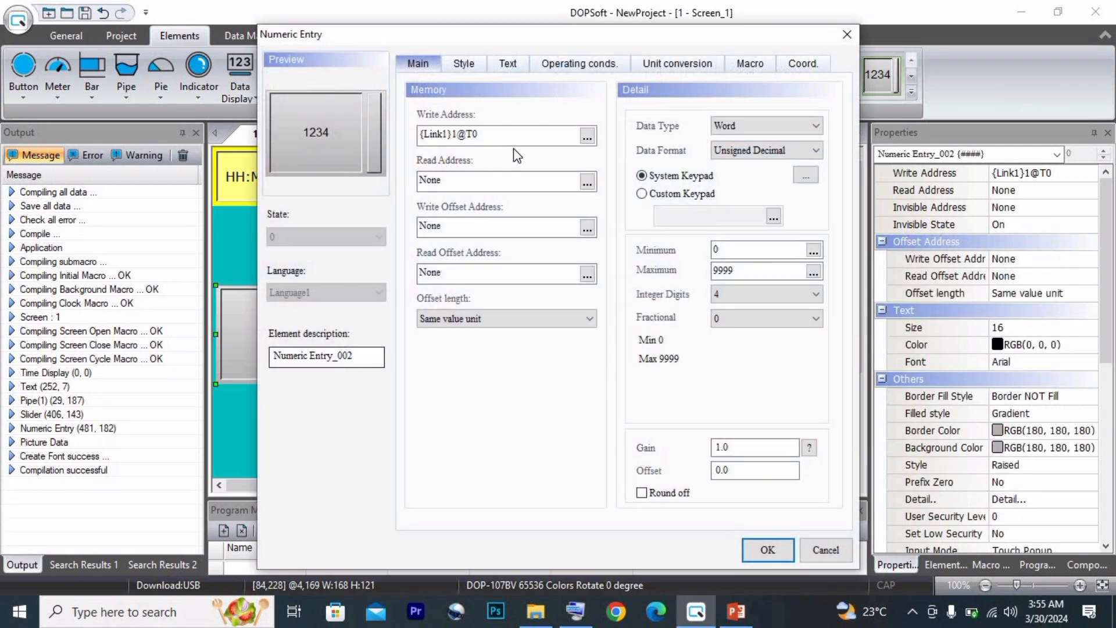
{"action": "left_click", "coordinate": [464, 63]}
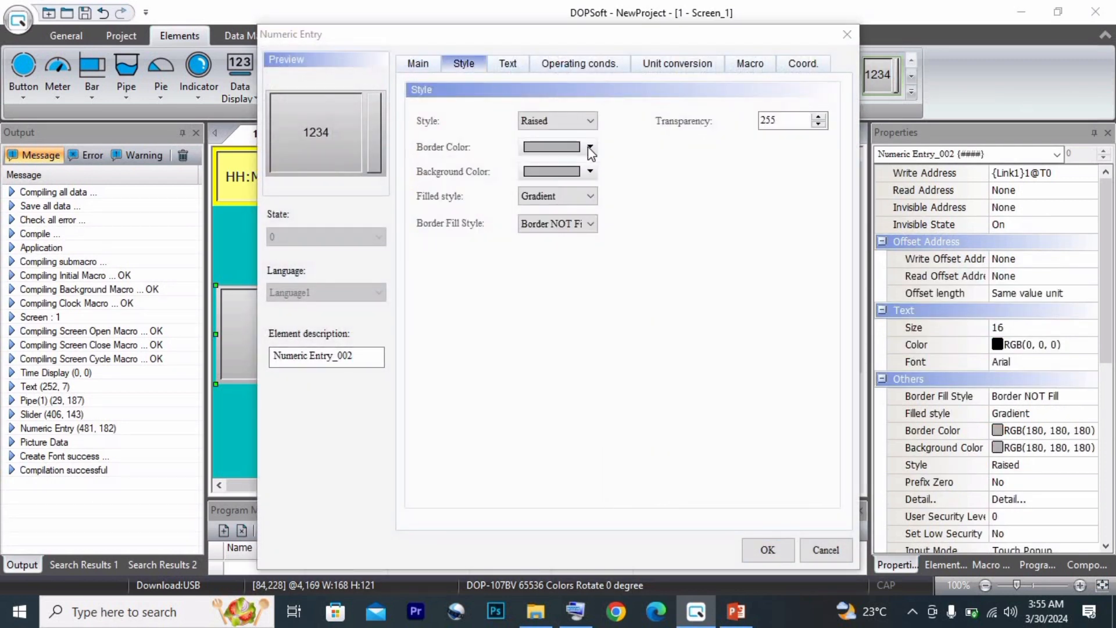
{"action": "left_click", "coordinate": [588, 147]}
{"action": "left_click", "coordinate": [361, 201]}
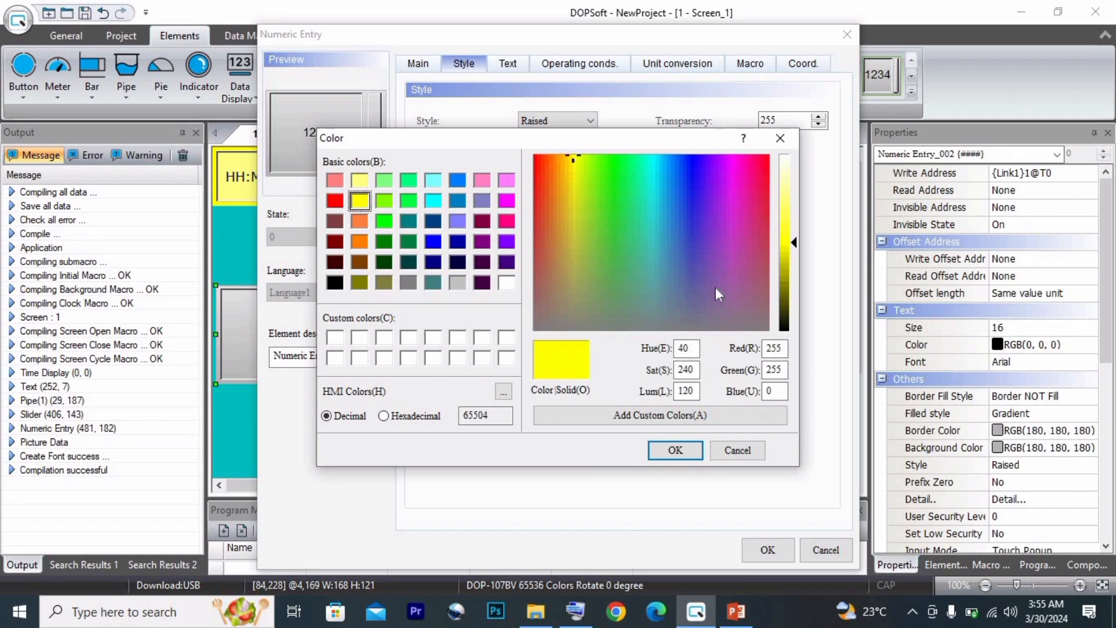
{"action": "left_click", "coordinate": [675, 450]}
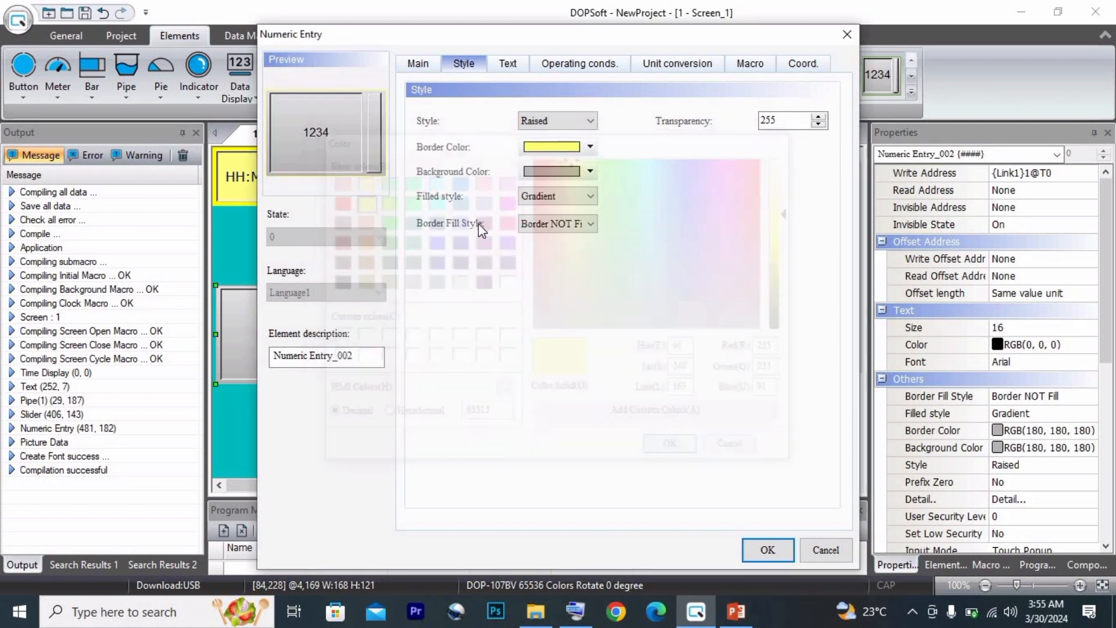
{"action": "left_click", "coordinate": [590, 171]}
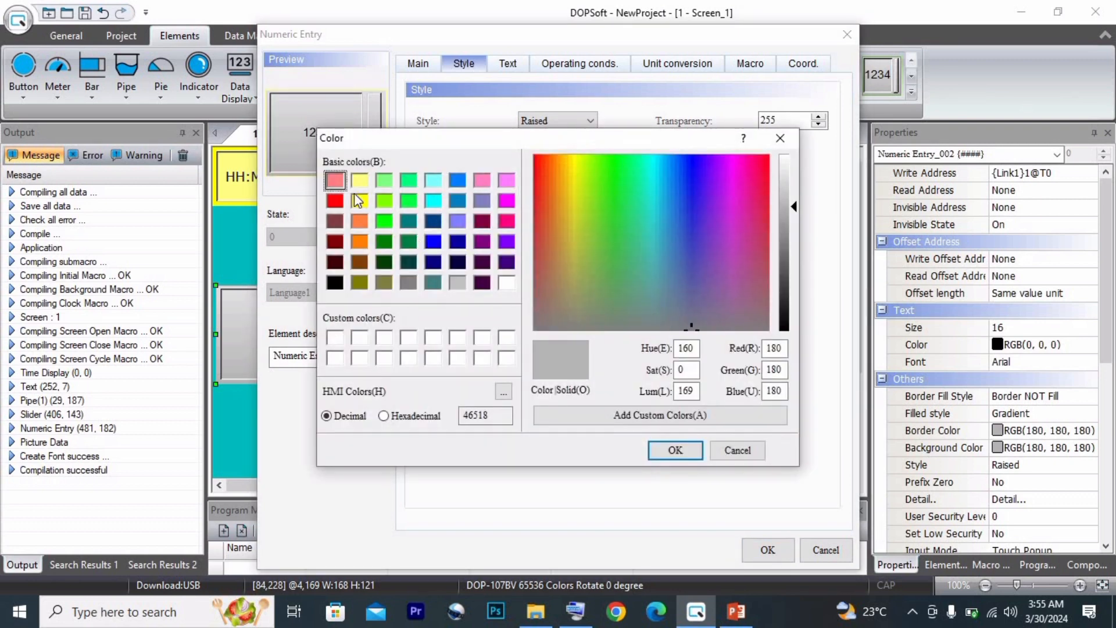
{"action": "left_click", "coordinate": [360, 182]}
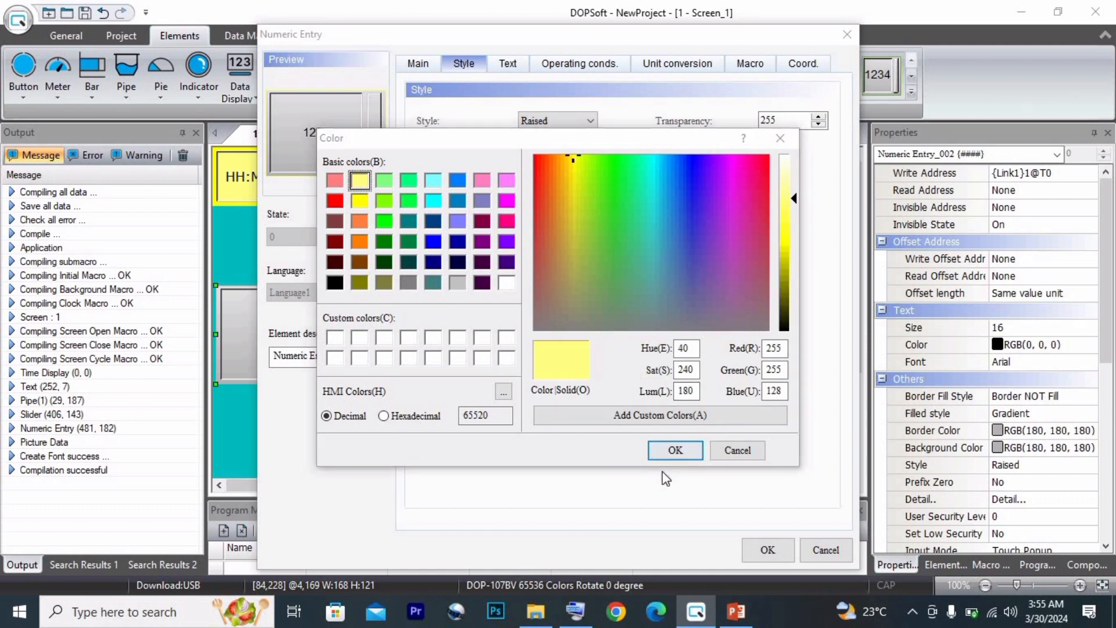
{"action": "left_click", "coordinate": [678, 451]}
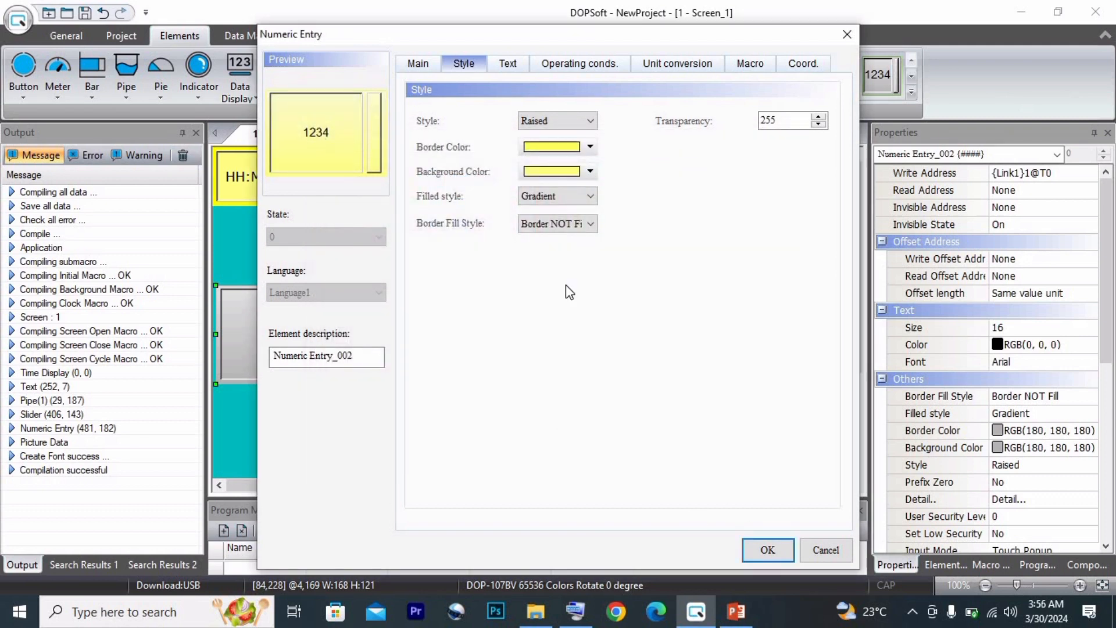
Set the numeric entry's text size to 72, apply its settings, and move the element down beside the tank to about 7, 215
{"action": "left_click", "coordinate": [508, 65]}
{"action": "left_click", "coordinate": [463, 158]}
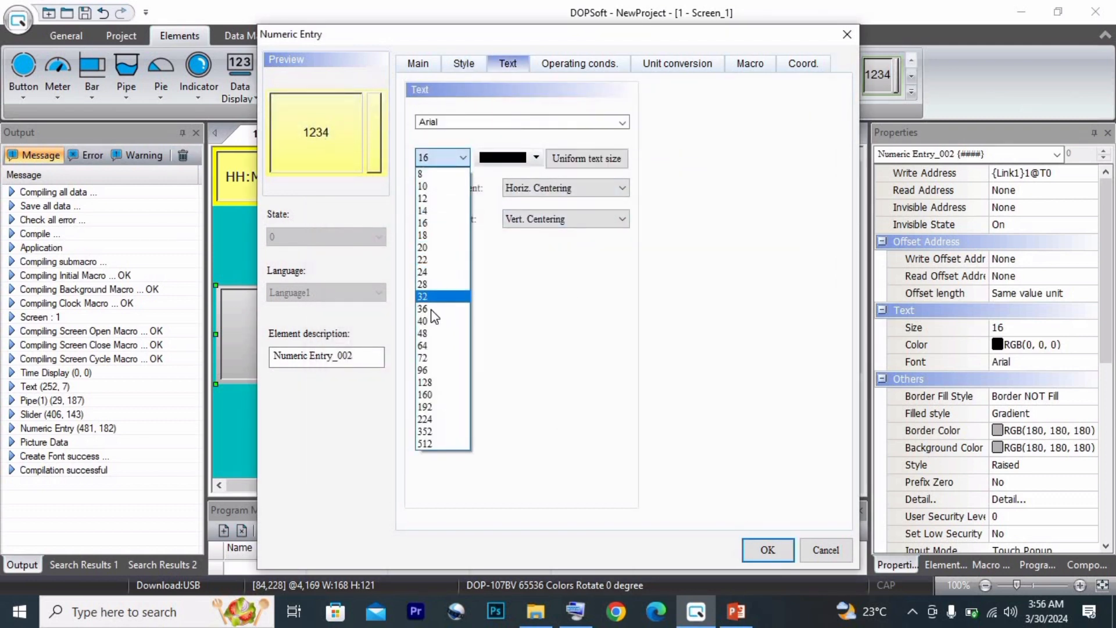
{"action": "left_click", "coordinate": [431, 312]}
{"action": "left_click", "coordinate": [447, 157]}
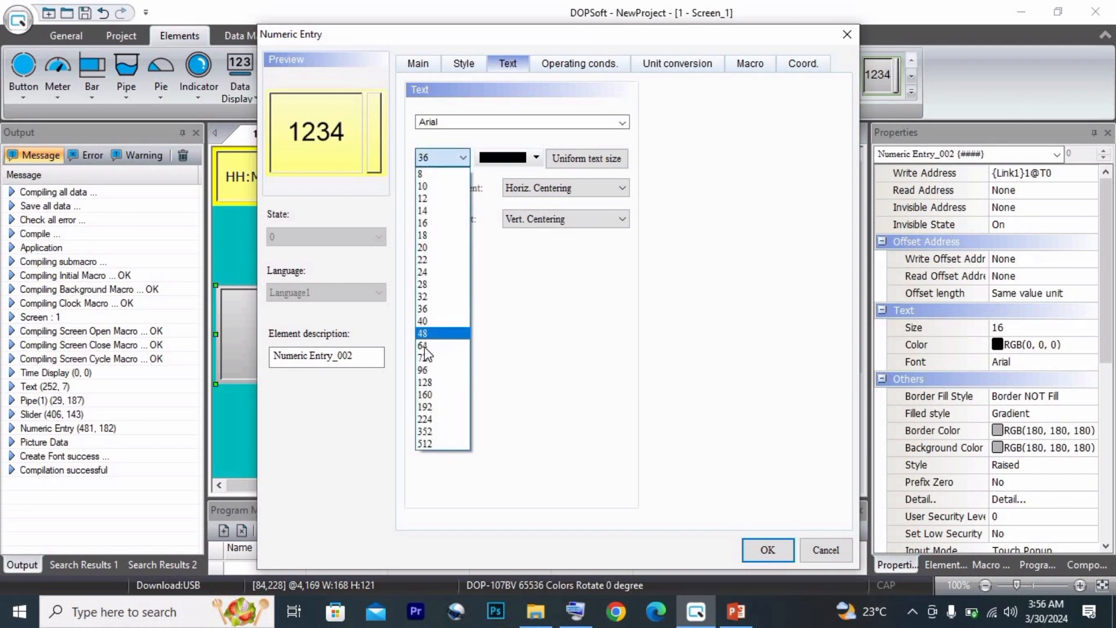
{"action": "left_click", "coordinate": [423, 357]}
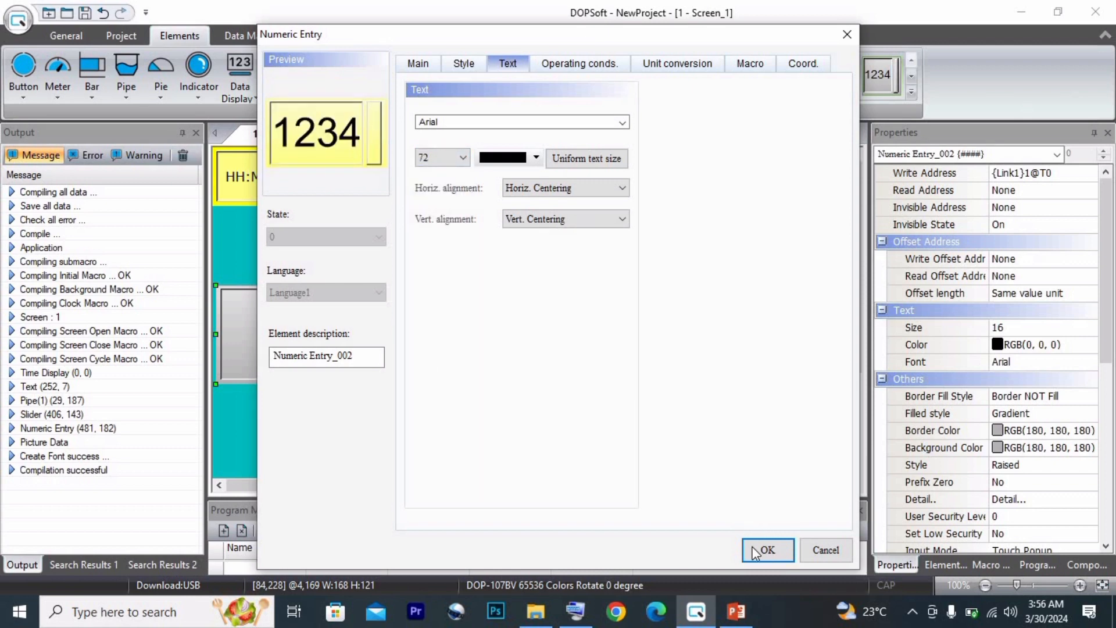
{"action": "left_click", "coordinate": [757, 550]}
{"action": "left_click_drag", "start_coordinate": [354, 353], "coordinate": [354, 395]}
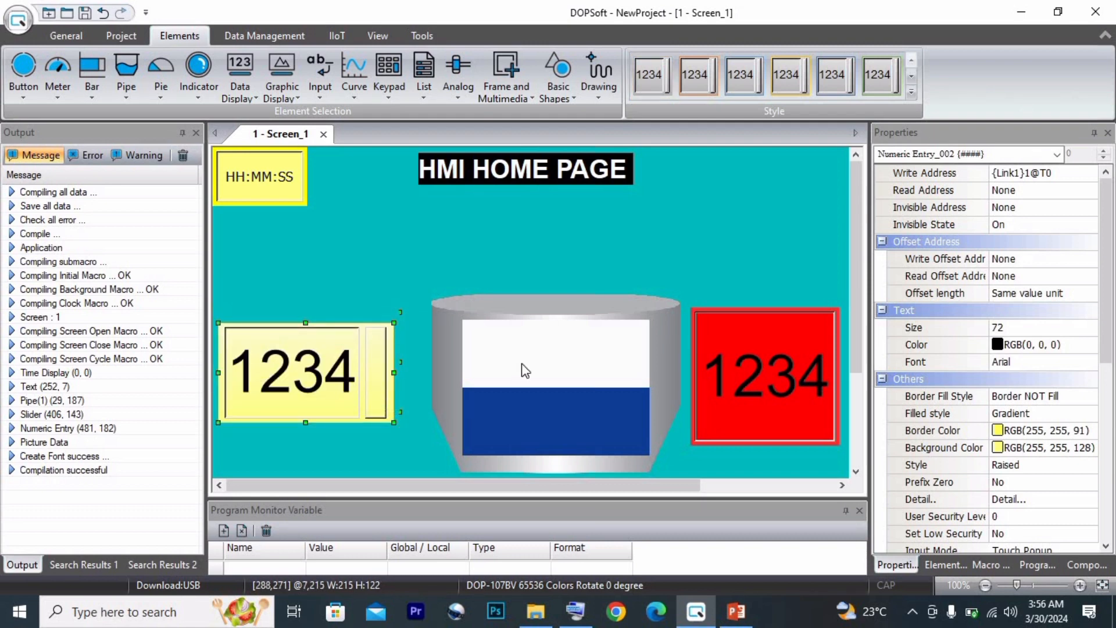
Run the offline simulation of the project and show the emulator window over a cleared desktop
{"action": "left_click", "coordinate": [119, 36]}
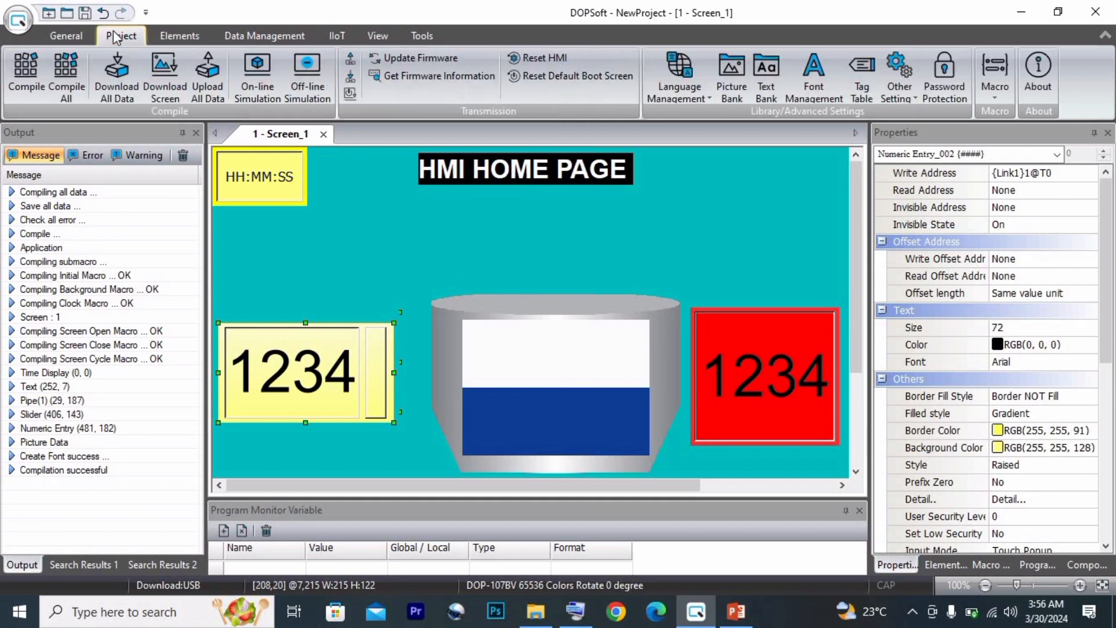
{"action": "left_click", "coordinate": [307, 73]}
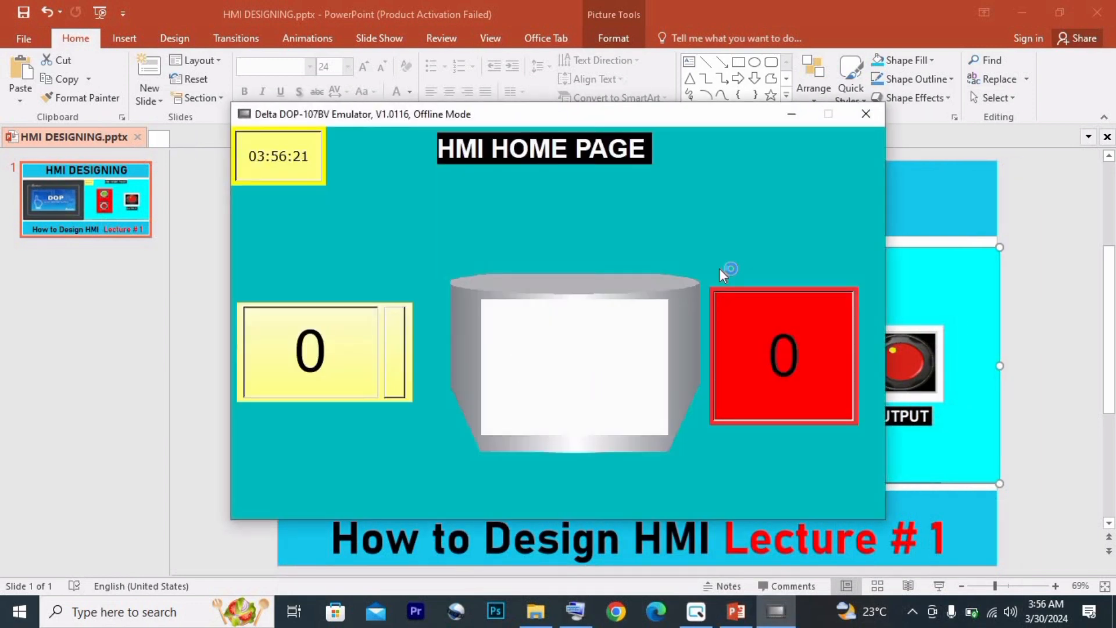
{"action": "left_click", "coordinate": [1115, 617]}
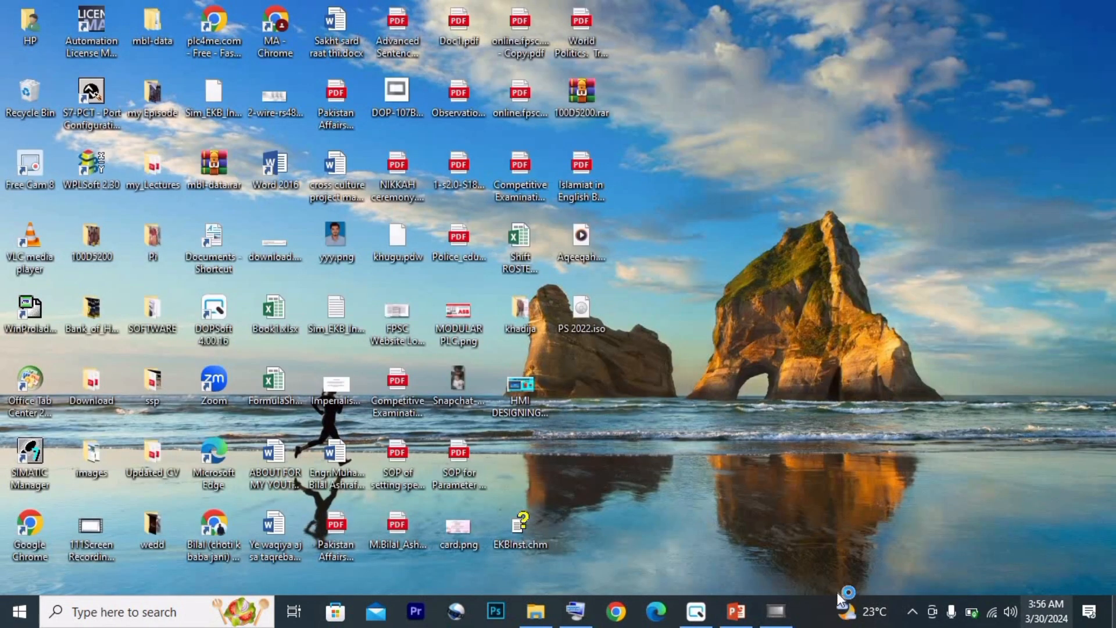
{"action": "left_click", "coordinate": [776, 611]}
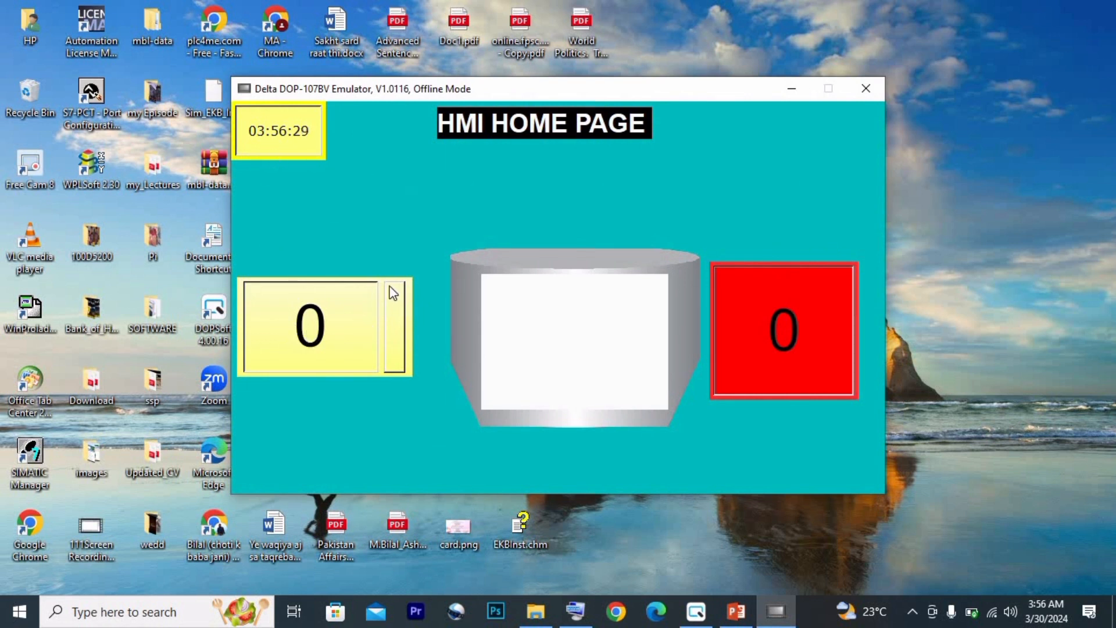
Enter 50 in the emulator's numeric entry, moving the numeric keypad aside to keep the screen elements in view
{"action": "left_click", "coordinate": [321, 331]}
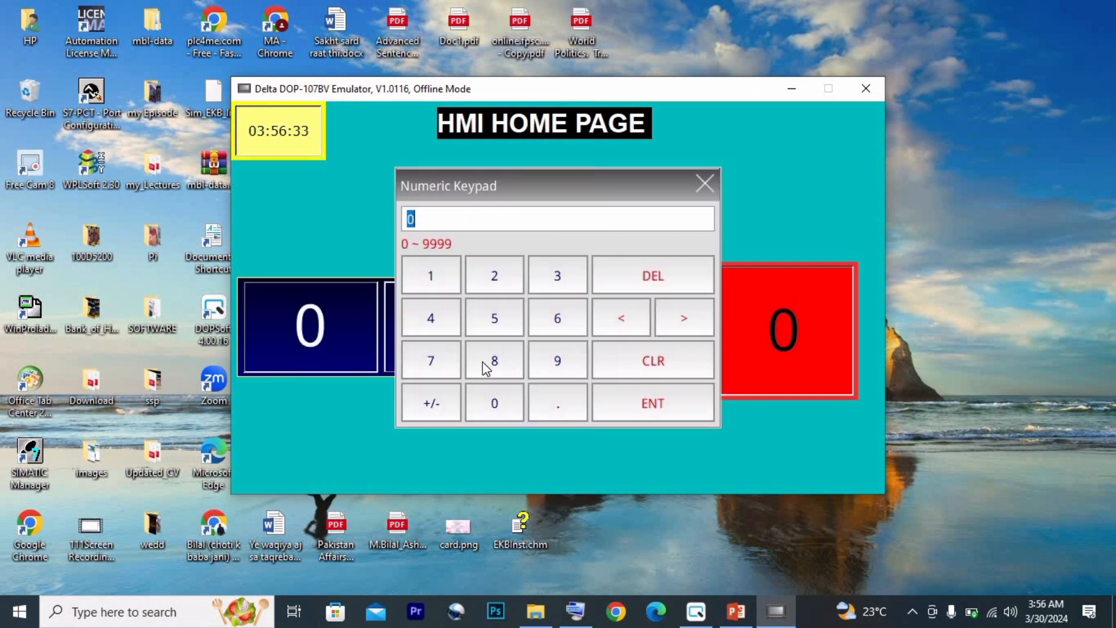
{"action": "left_click_drag", "start_coordinate": [555, 184], "coordinate": [475, 110]}
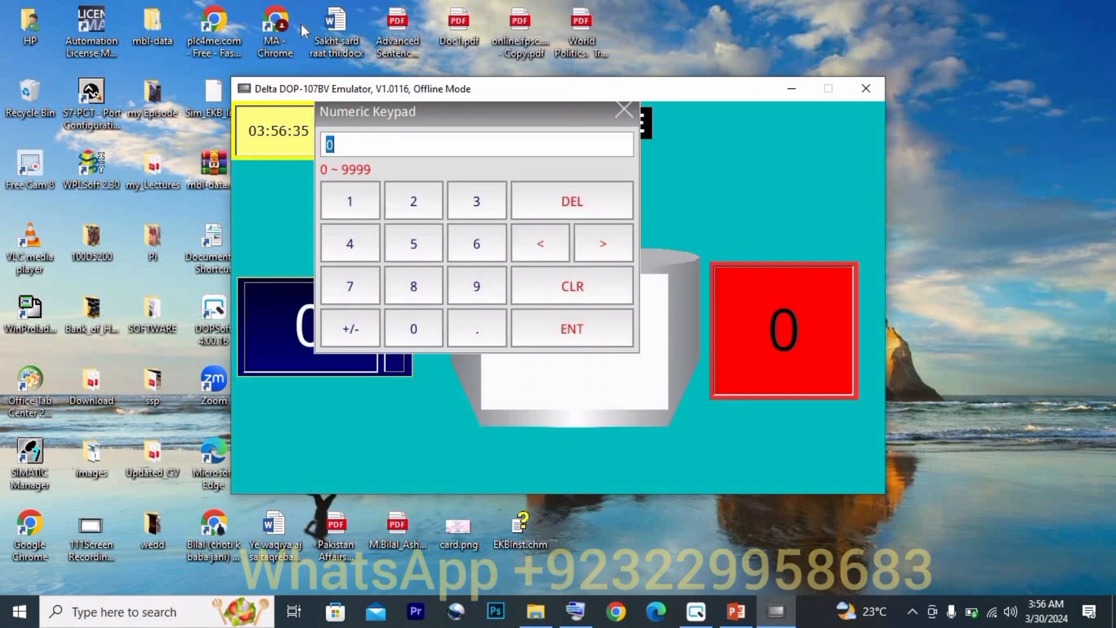
{"action": "left_click_drag", "start_coordinate": [385, 117], "coordinate": [494, 249]}
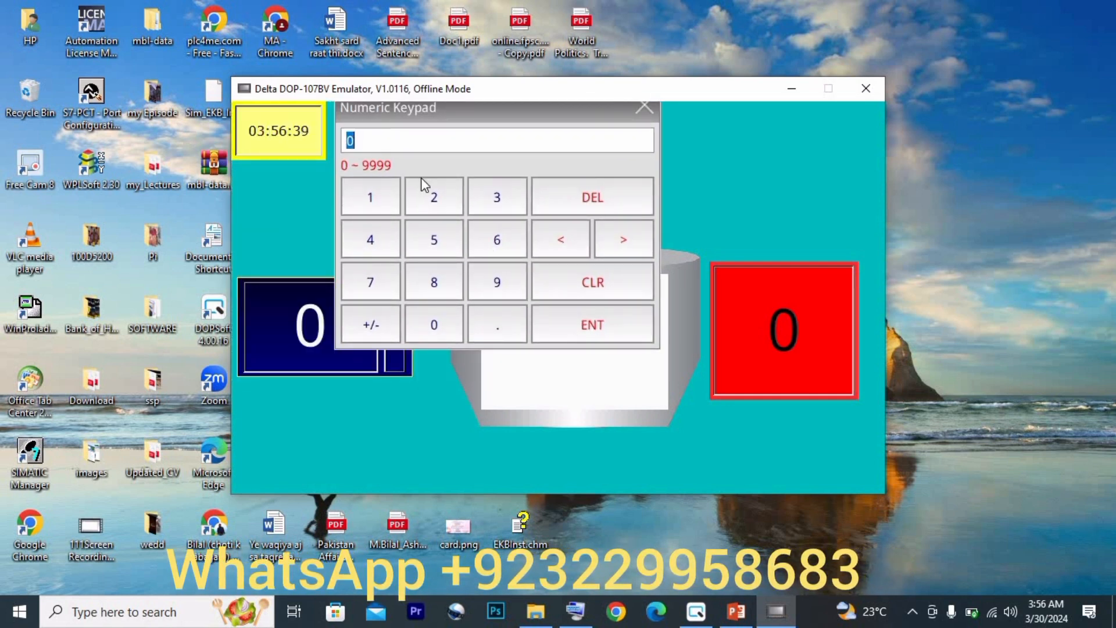
{"action": "left_click", "coordinate": [429, 245]}
{"action": "left_click", "coordinate": [440, 325]}
{"action": "left_click_drag", "start_coordinate": [585, 122], "coordinate": [442, 169]}
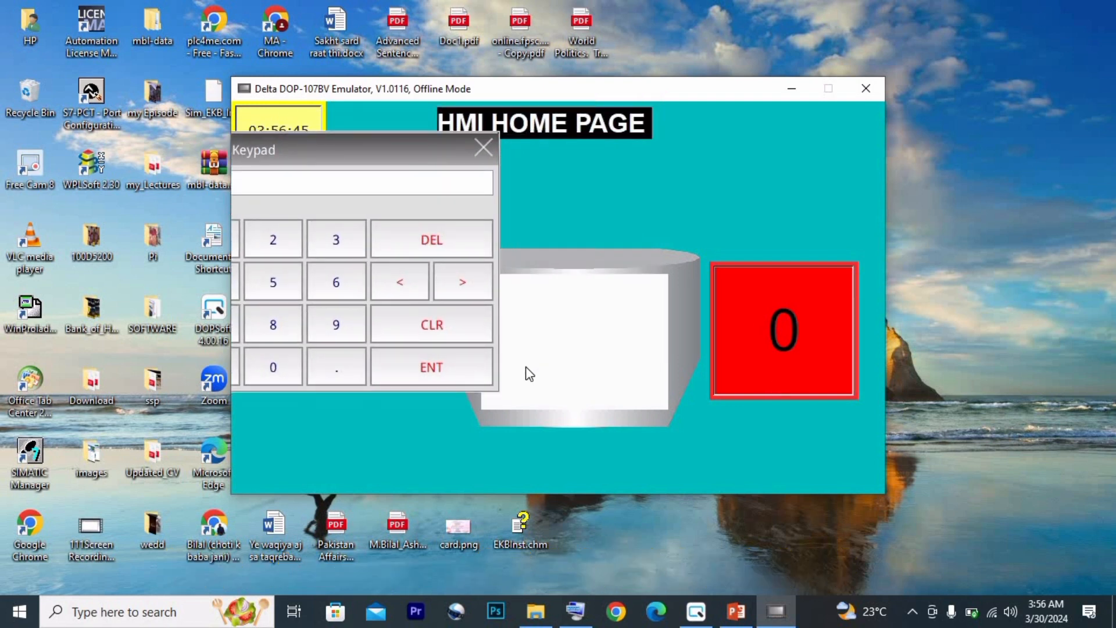
{"action": "left_click", "coordinate": [454, 368]}
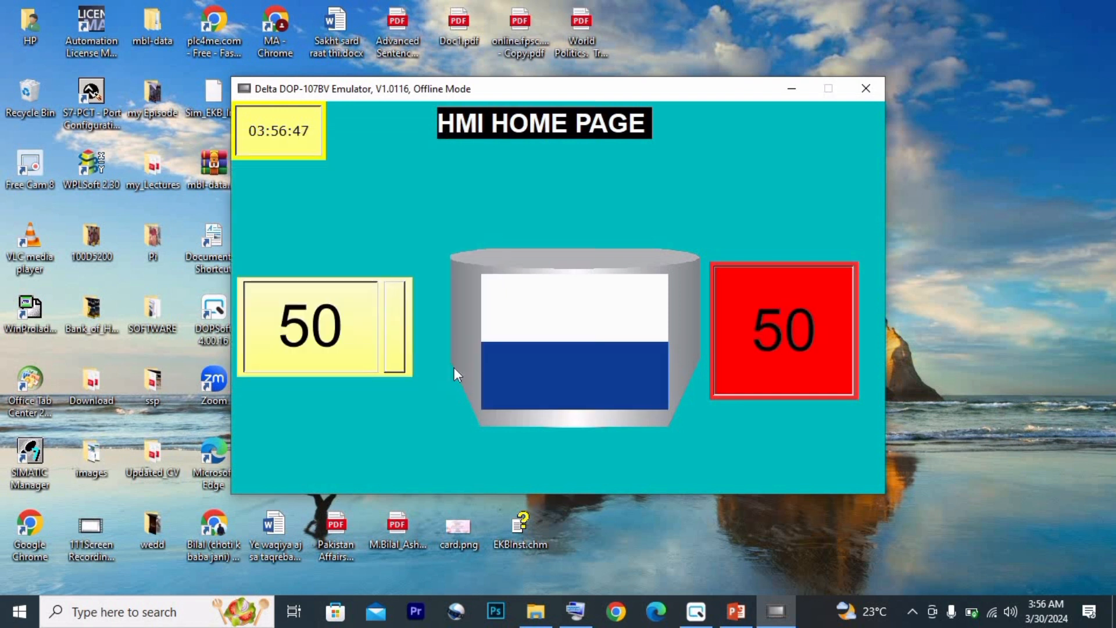
Enter 1 in the emulator's numeric entry to test a nearly empty tank
{"action": "left_click", "coordinate": [329, 339]}
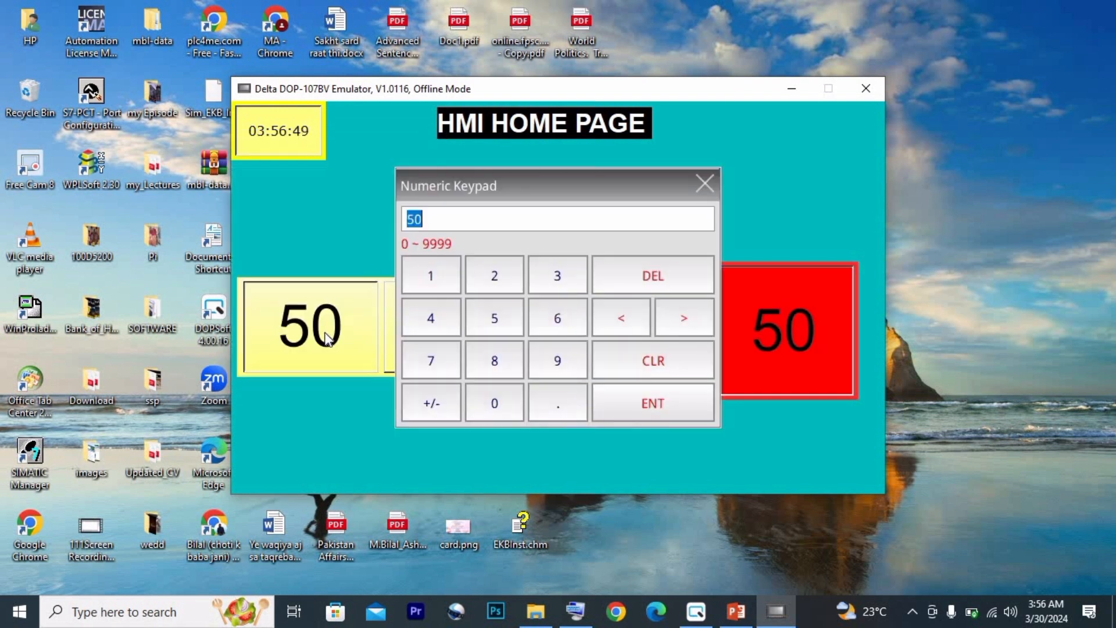
{"action": "left_click", "coordinate": [438, 282]}
{"action": "left_click", "coordinate": [658, 408]}
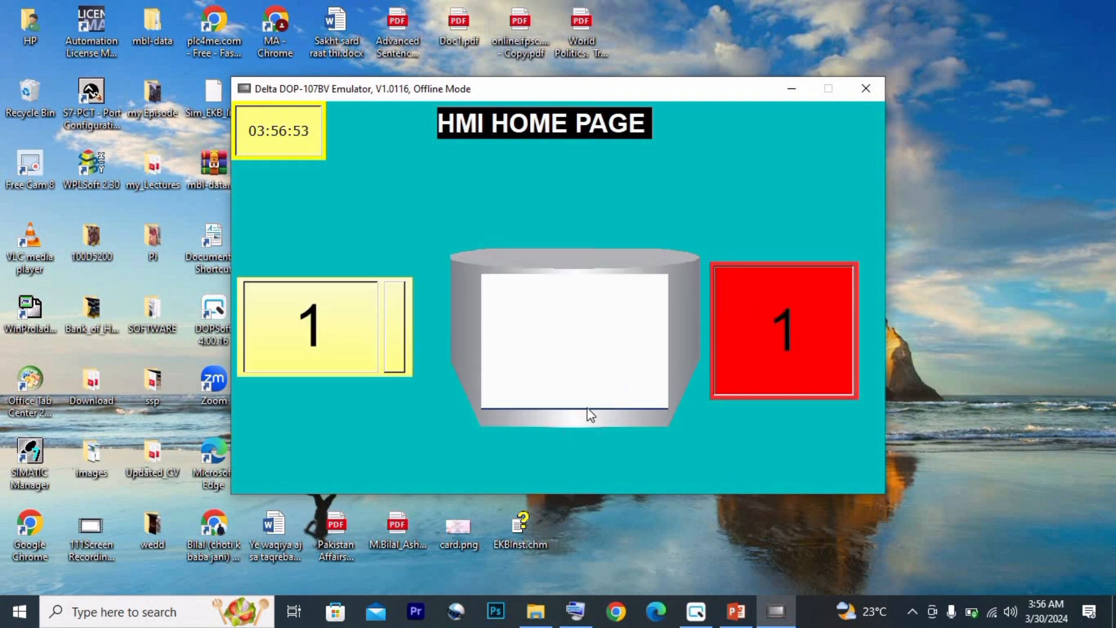
Enter 77 in the emulator's numeric entry, moving the numeric keypad aside before confirming the value
{"action": "left_click", "coordinate": [334, 329]}
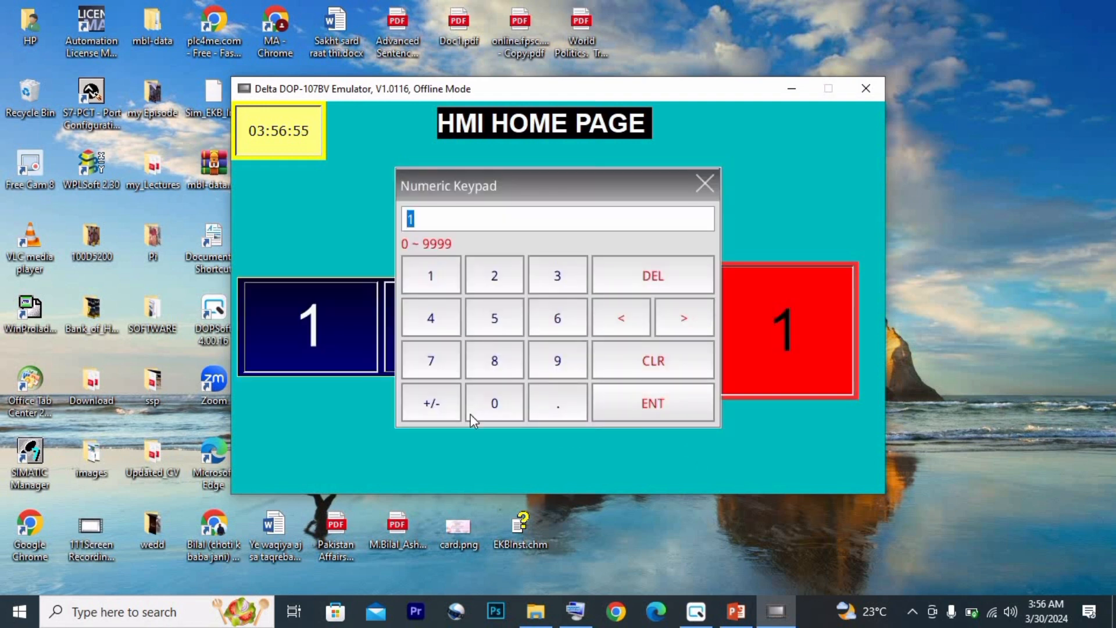
{"action": "left_click", "coordinate": [443, 372]}
{"action": "left_click", "coordinate": [449, 368]}
{"action": "left_click_drag", "start_coordinate": [574, 184], "coordinate": [409, 267]}
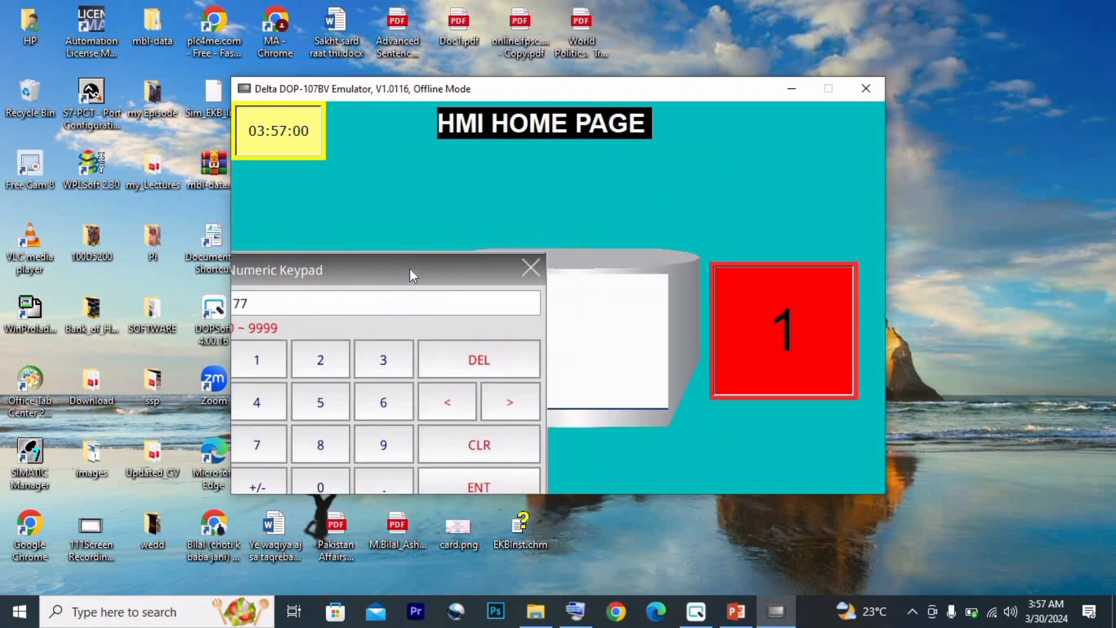
{"action": "left_click", "coordinate": [507, 480]}
Enter 80 in the emulator's numeric entry to test a higher tank level
{"action": "left_click", "coordinate": [359, 332]}
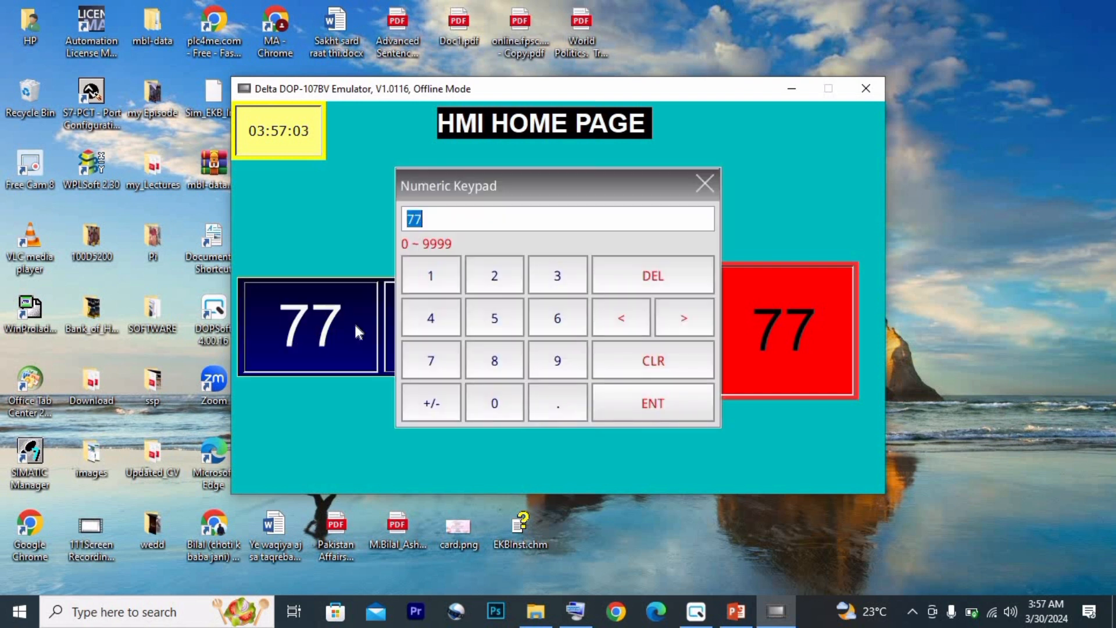
{"action": "left_click", "coordinate": [507, 375]}
{"action": "left_click", "coordinate": [501, 412]}
{"action": "left_click", "coordinate": [638, 410]}
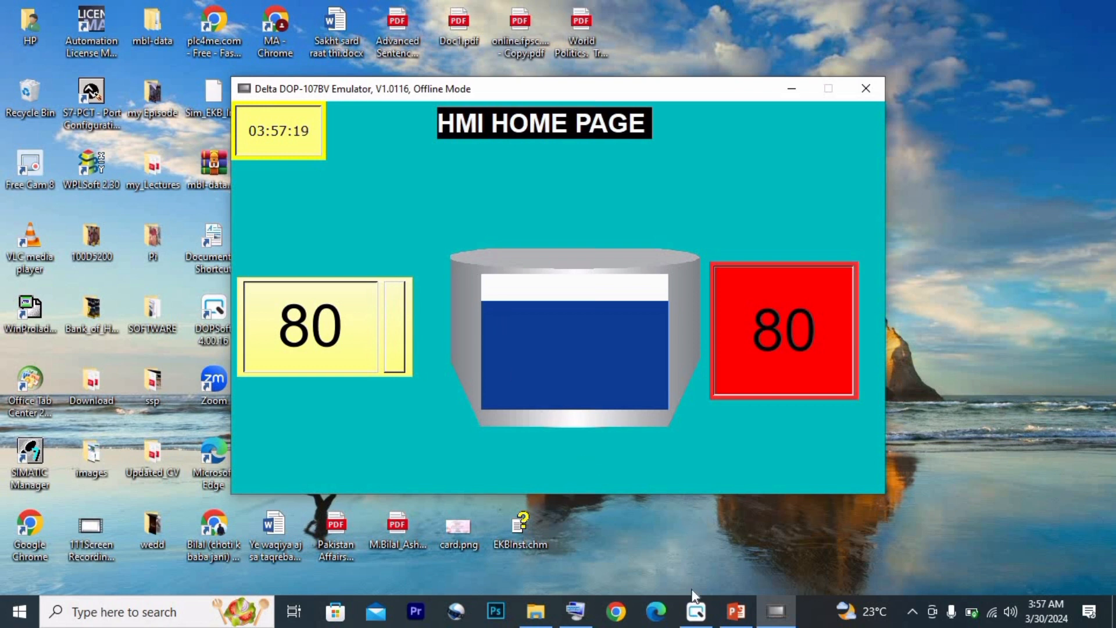
Switch back to DOPSoft and place a slider about 179 by 50 above the numeric display, at about 527, 63
{"action": "left_click", "coordinate": [696, 610]}
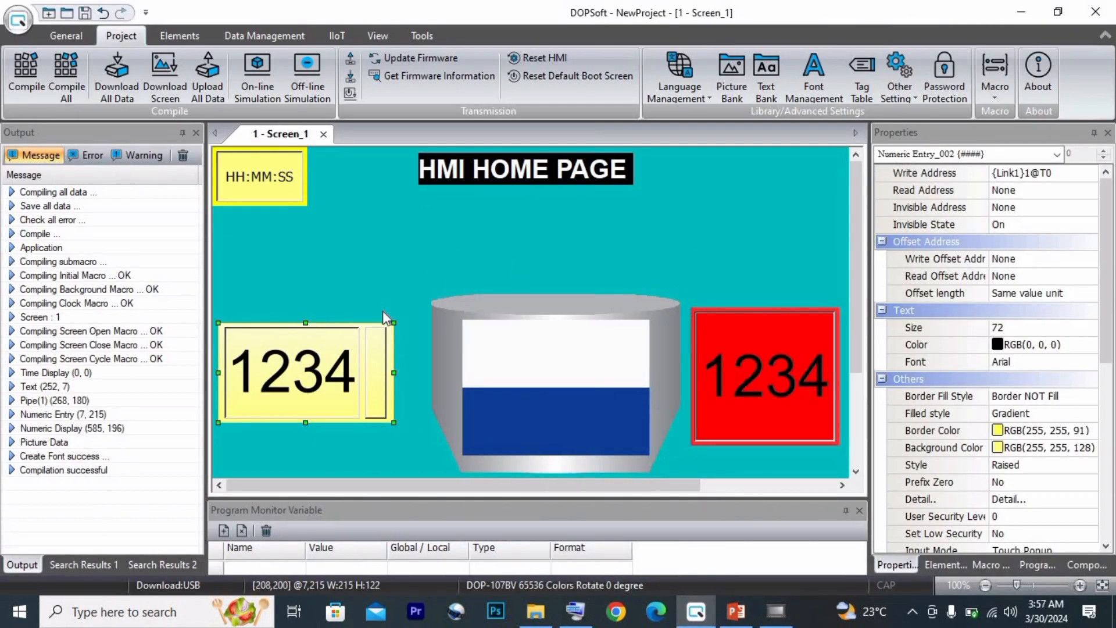
{"action": "left_click", "coordinate": [182, 37]}
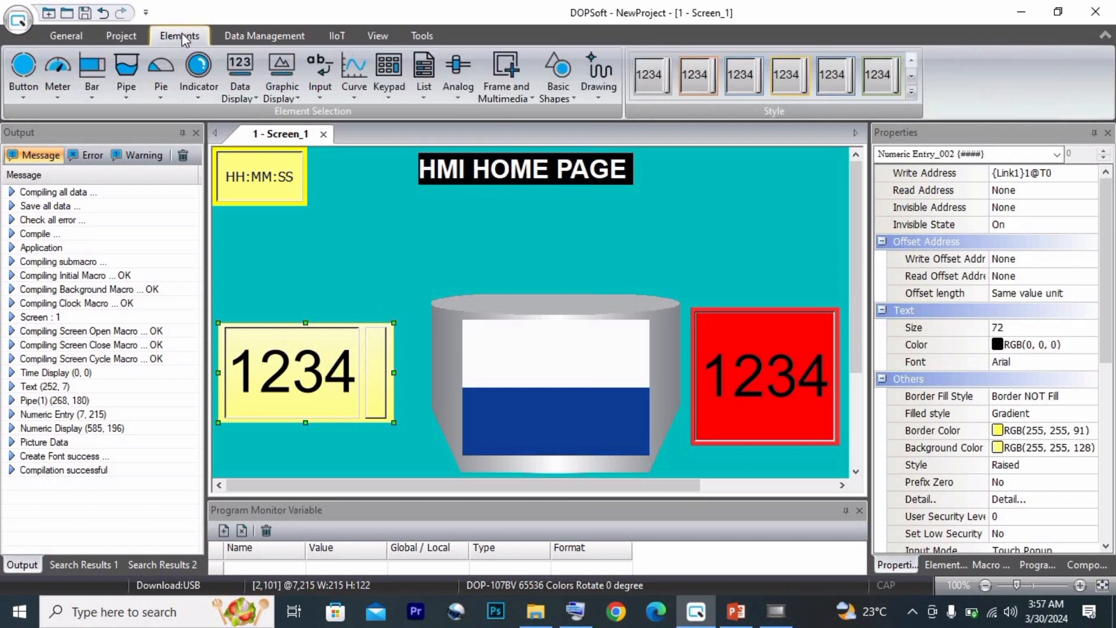
{"action": "left_click", "coordinate": [458, 75]}
{"action": "left_click", "coordinate": [487, 113]}
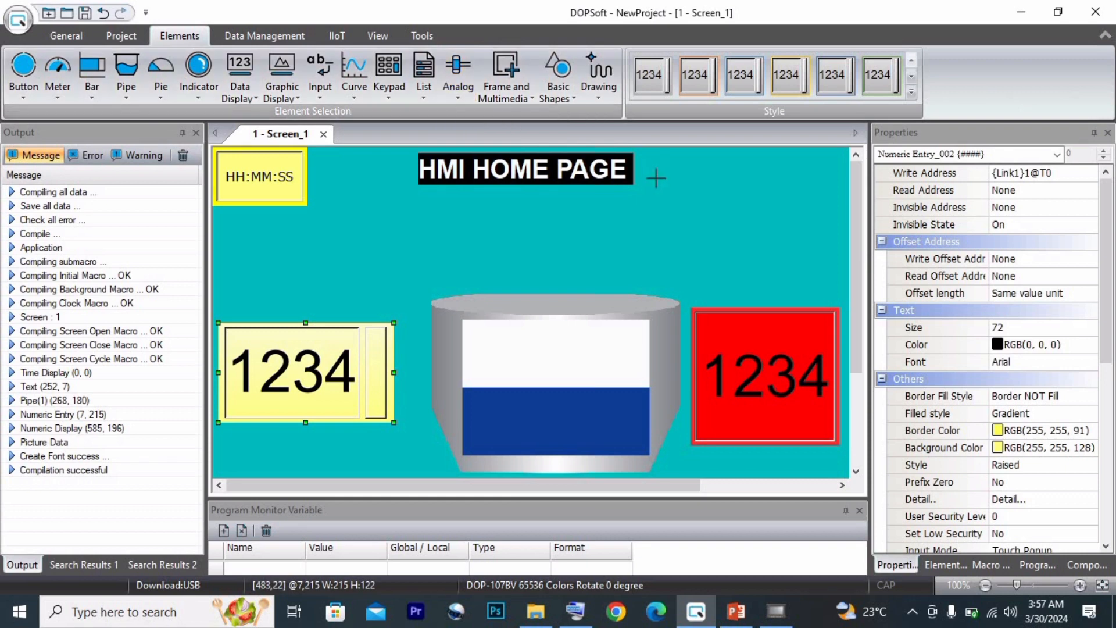
{"action": "mouse_move", "coordinate": [660, 179]}
{"action": "left_mouse_down"}
{"action": "mouse_move", "coordinate": [737, 219]}
{"action": "mouse_move", "coordinate": [806, 198]}
{"action": "left_mouse_up"}
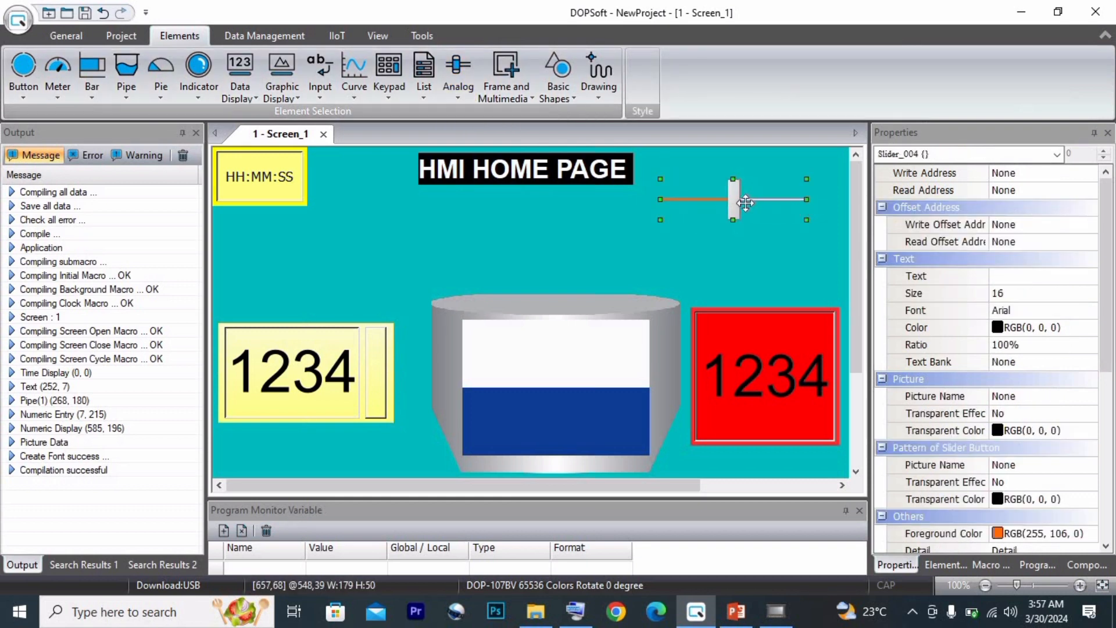
{"action": "left_click_drag", "start_coordinate": [730, 213], "coordinate": [721, 223]}
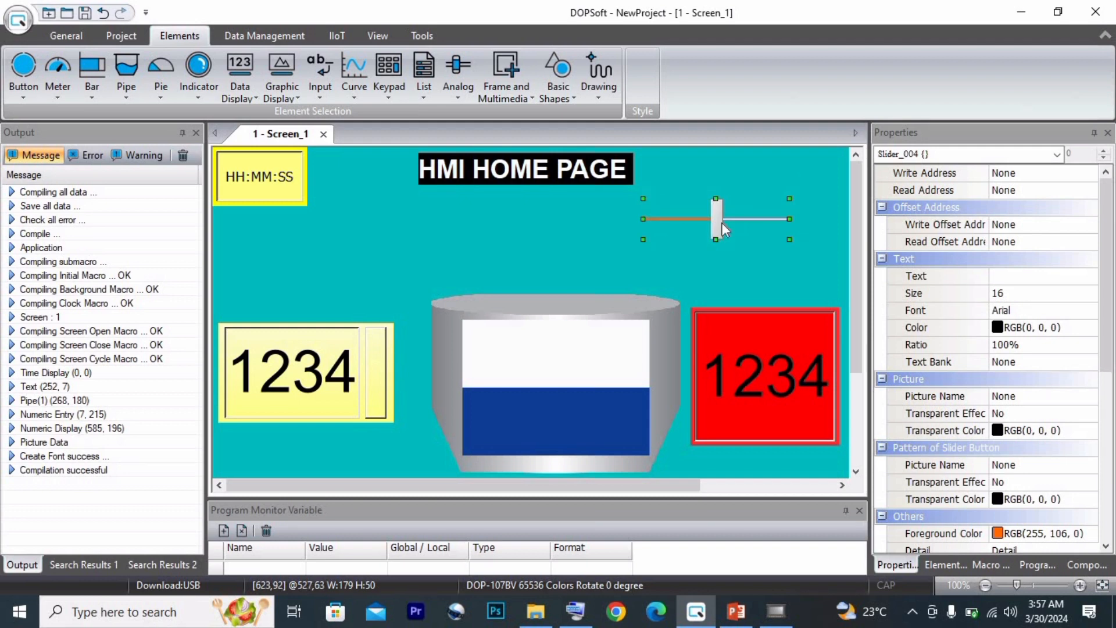
Set the slider's write address to timer T0 on Link1 and apply its settings
{"action": "double_click", "coordinate": [722, 222]}
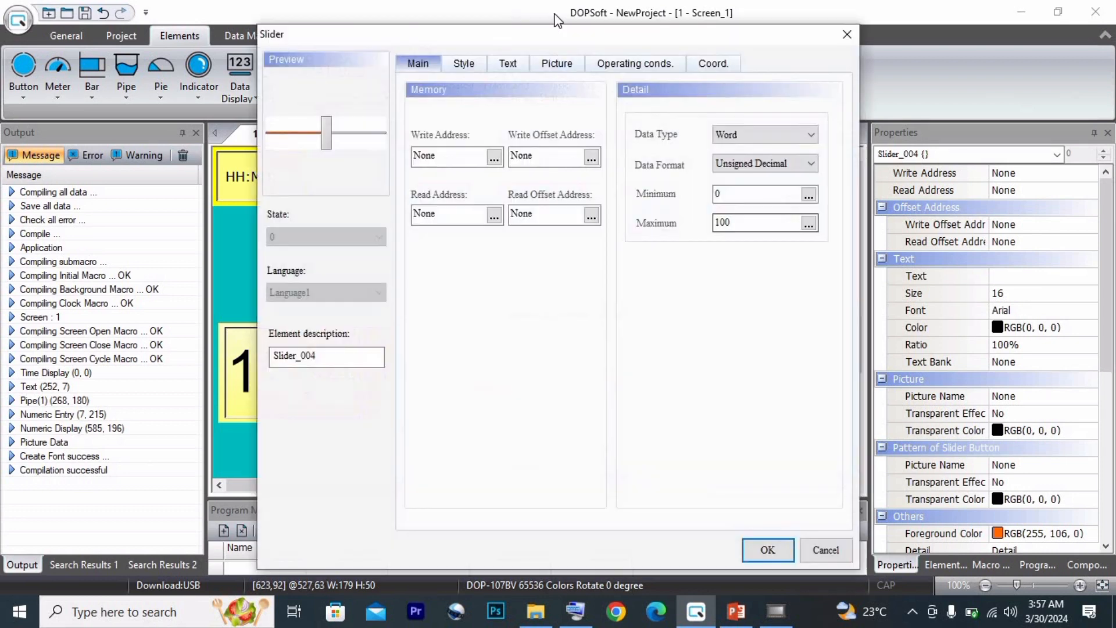
{"action": "left_click", "coordinate": [498, 68]}
{"action": "left_click", "coordinate": [464, 64]}
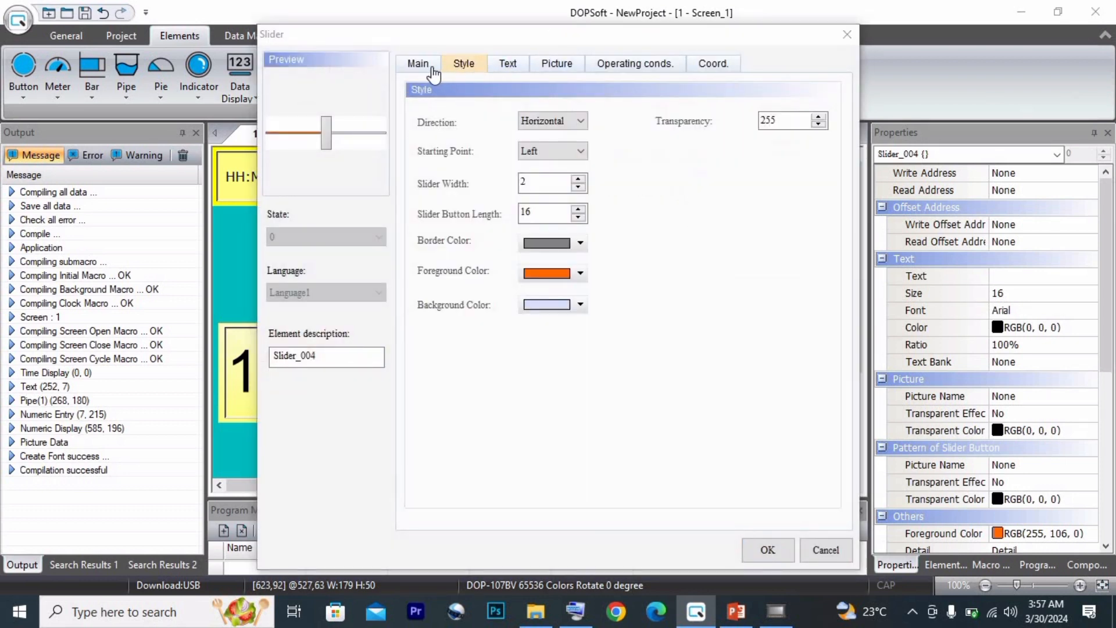
{"action": "left_click", "coordinate": [418, 64]}
{"action": "left_click", "coordinate": [494, 157]}
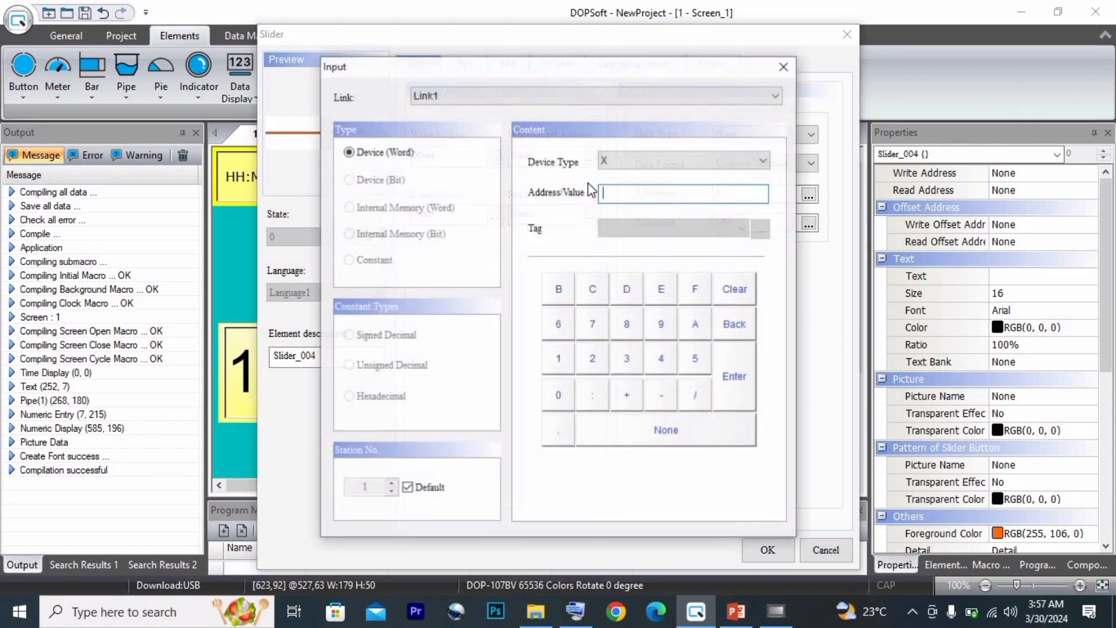
{"action": "left_click", "coordinate": [660, 159]}
{"action": "left_click", "coordinate": [628, 224]}
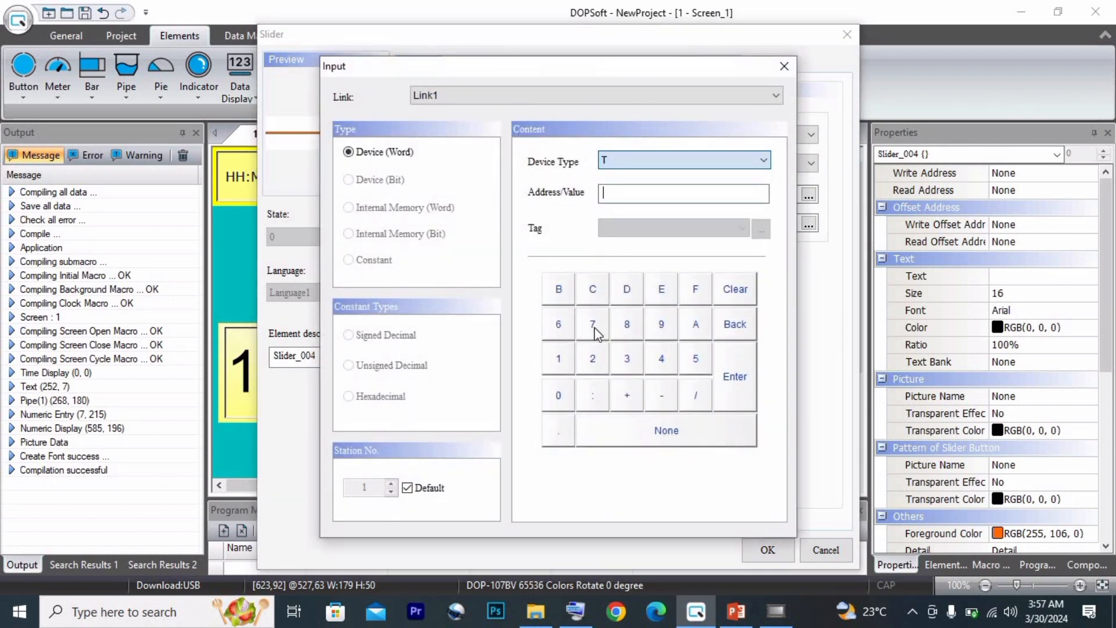
{"action": "left_click", "coordinate": [554, 408]}
{"action": "left_click", "coordinate": [737, 386]}
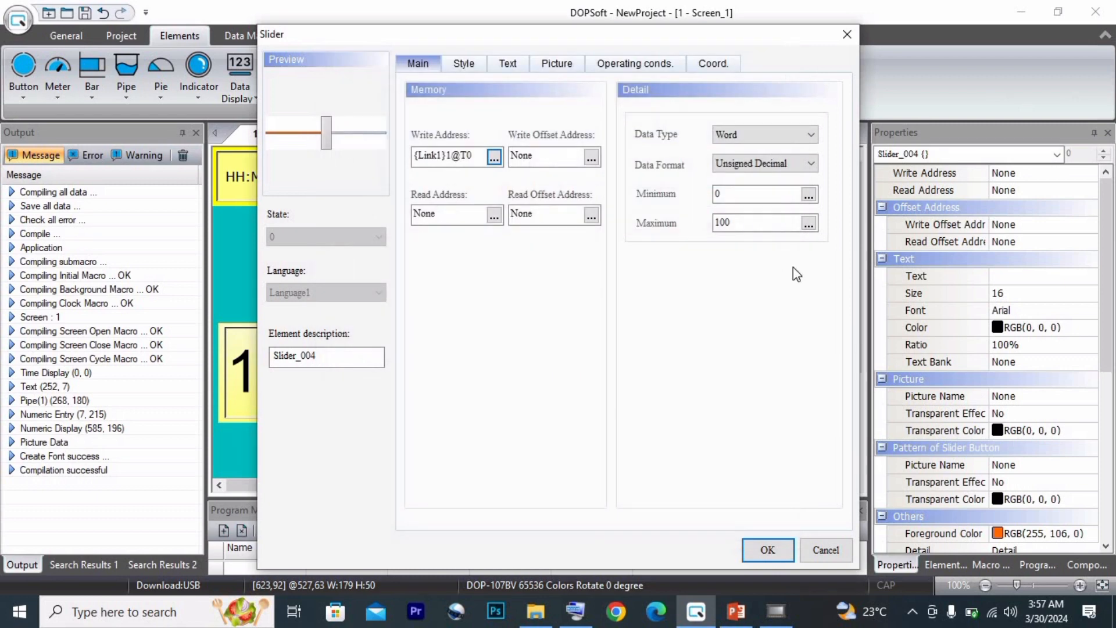
{"action": "left_click", "coordinate": [745, 223]}
{"action": "left_click", "coordinate": [772, 558]}
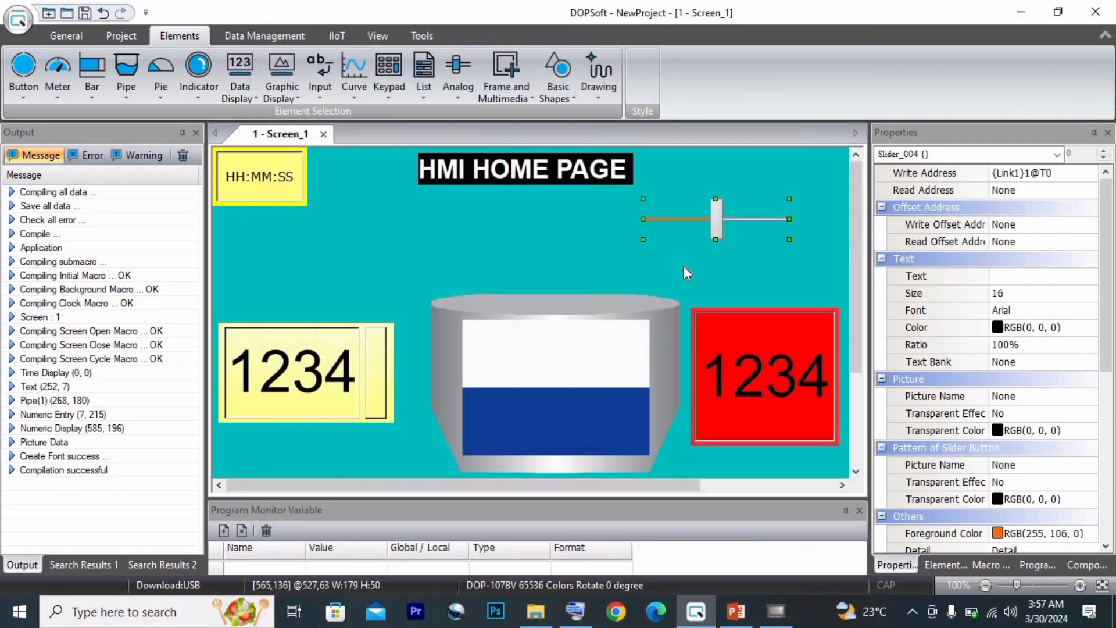
Place a text element below the numeric entry at about 124, 357 and open its text content for editing
{"action": "right_click", "coordinate": [435, 259]}
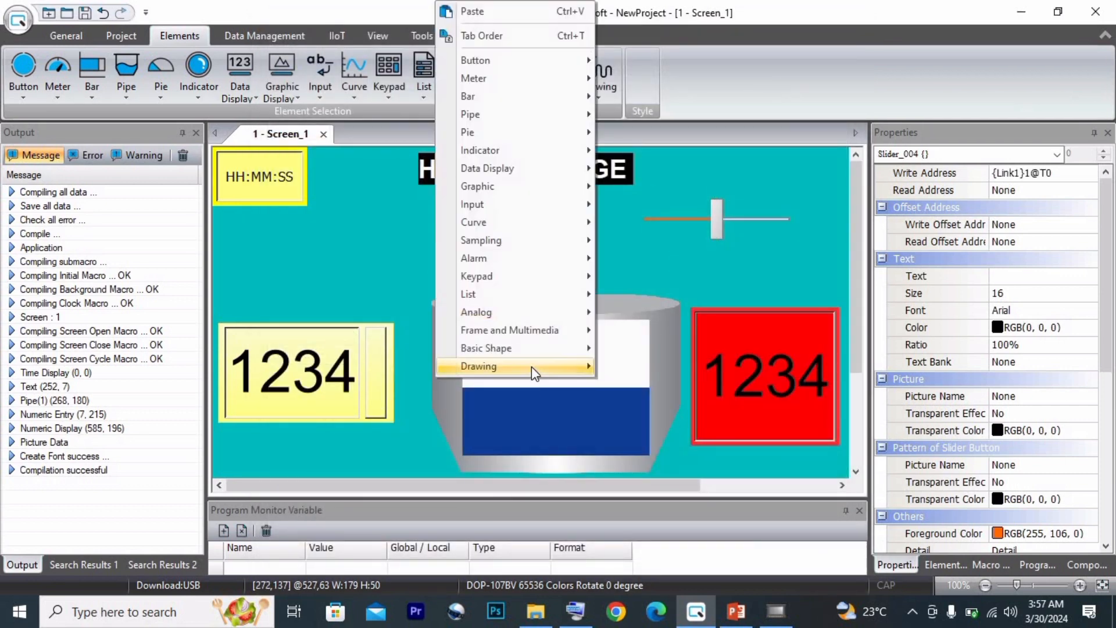
{"action": "mouse_move", "coordinate": [531, 366]}
{"action": "left_click", "coordinate": [647, 442]}
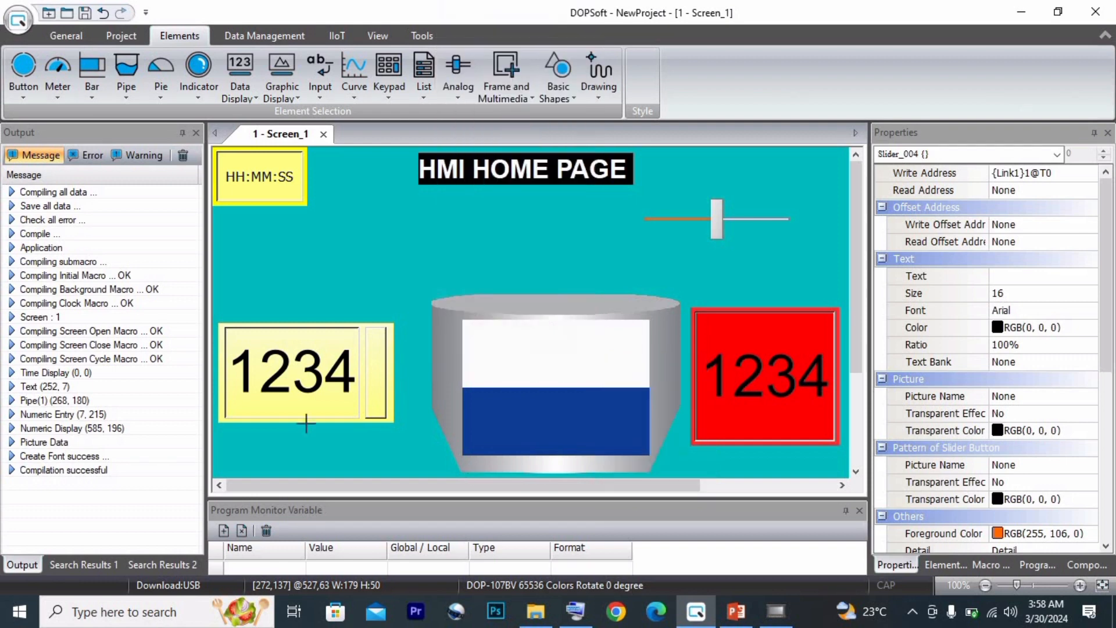
{"action": "left_click", "coordinate": [316, 447]}
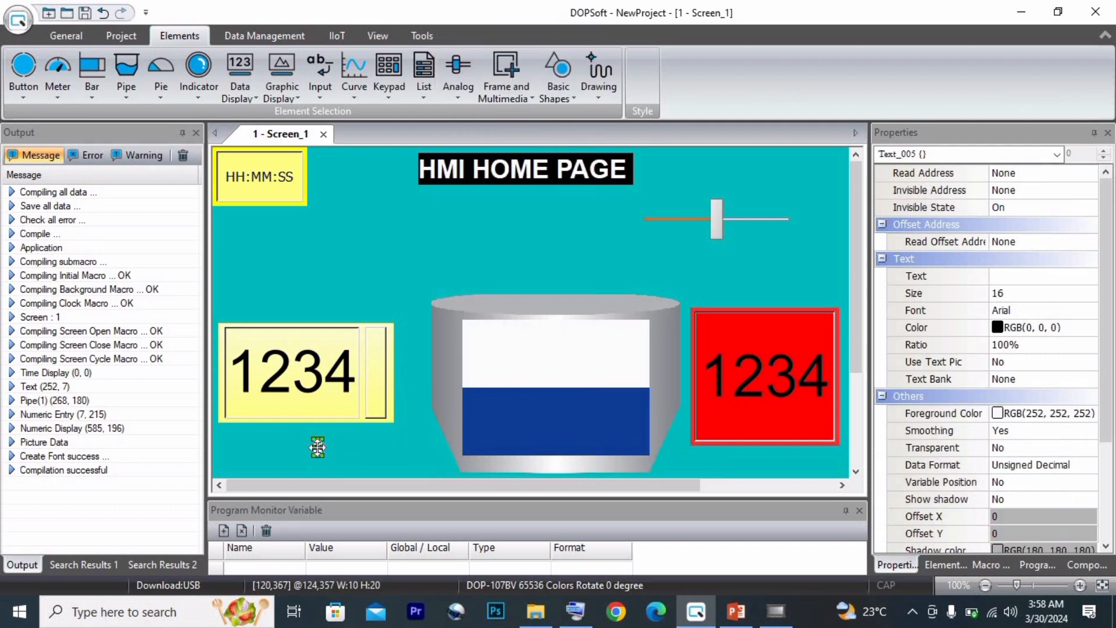
{"action": "double_click", "coordinate": [317, 447]}
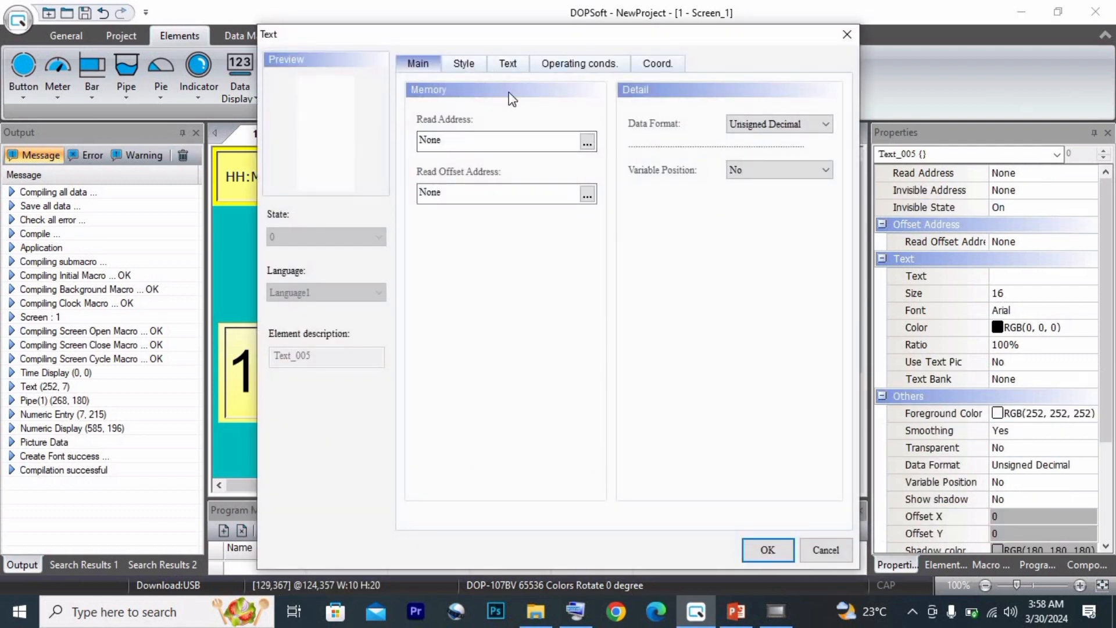
{"action": "left_click", "coordinate": [507, 63]}
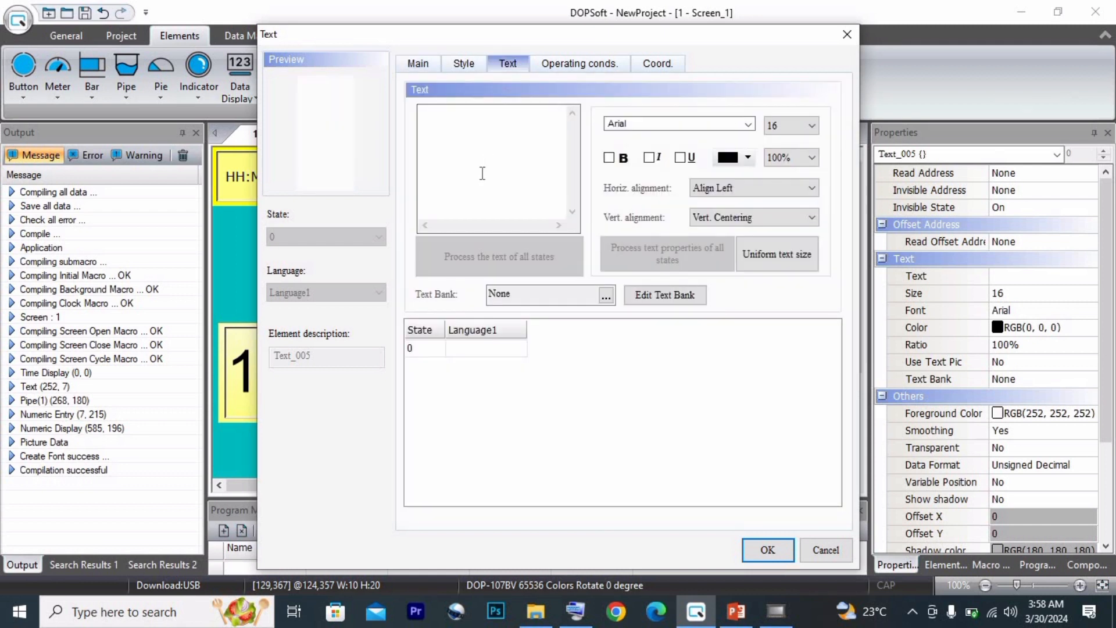
{"action": "left_click", "coordinate": [481, 173]}
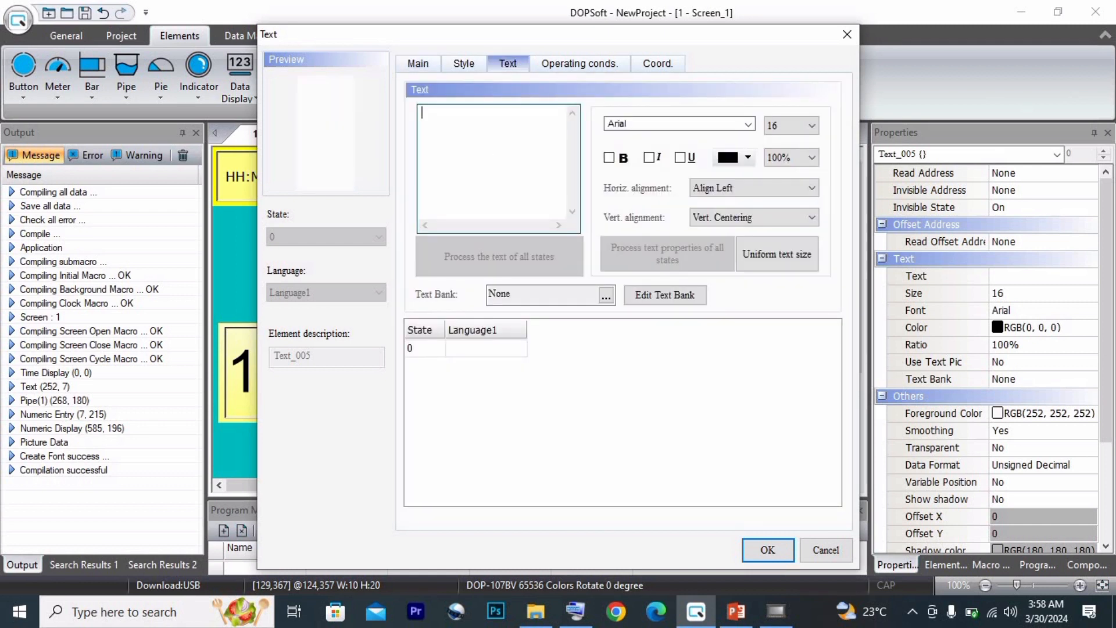
{"action": "type", "text": "inser"}
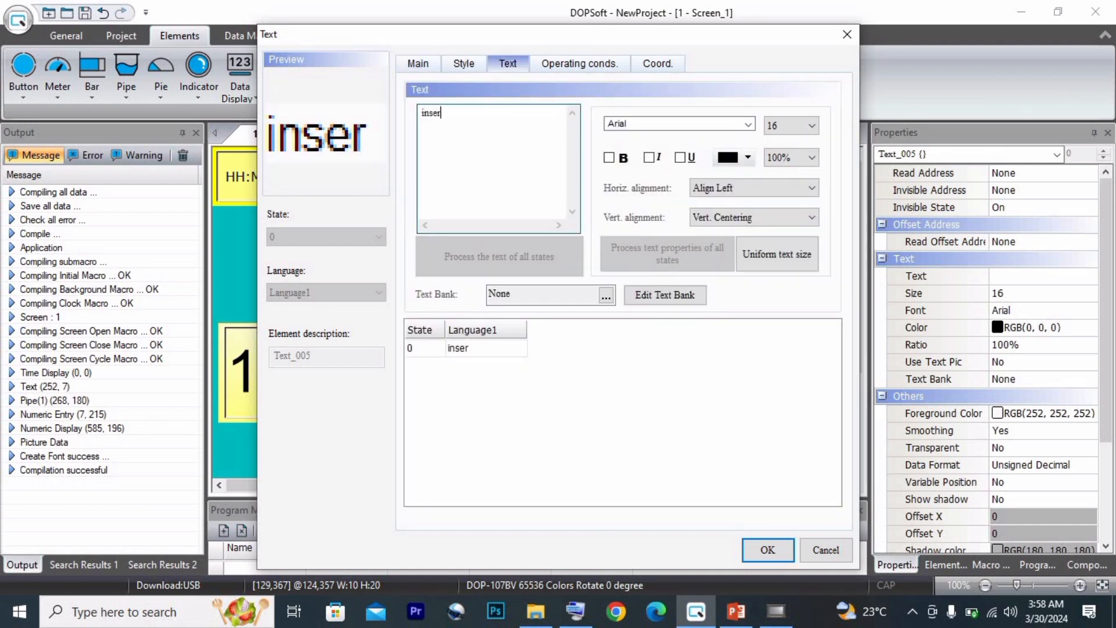
{"action": "type", "text": "t"}
{"action": "key", "text": "BackSpace"}
{"action": "key", "text": "BackSpace"}
{"action": "key", "text": "BackSpace"}
{"action": "key", "text": "BackSpace"}
{"action": "key", "text": "BackSpace"}
{"action": "key", "text": "BackSpace"}
{"action": "key", "text": "BackSpace"}
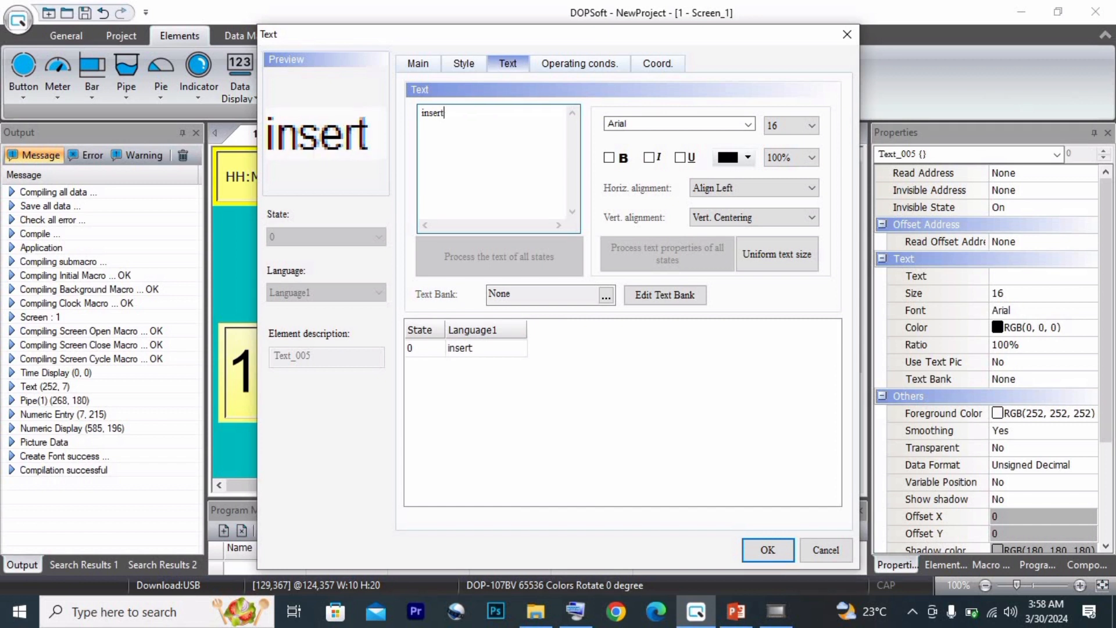
Set the new text element to INSERT VALUE and move it directly under the numeric entry, at about 44, 346
{"action": "type", "text": "INSER"}
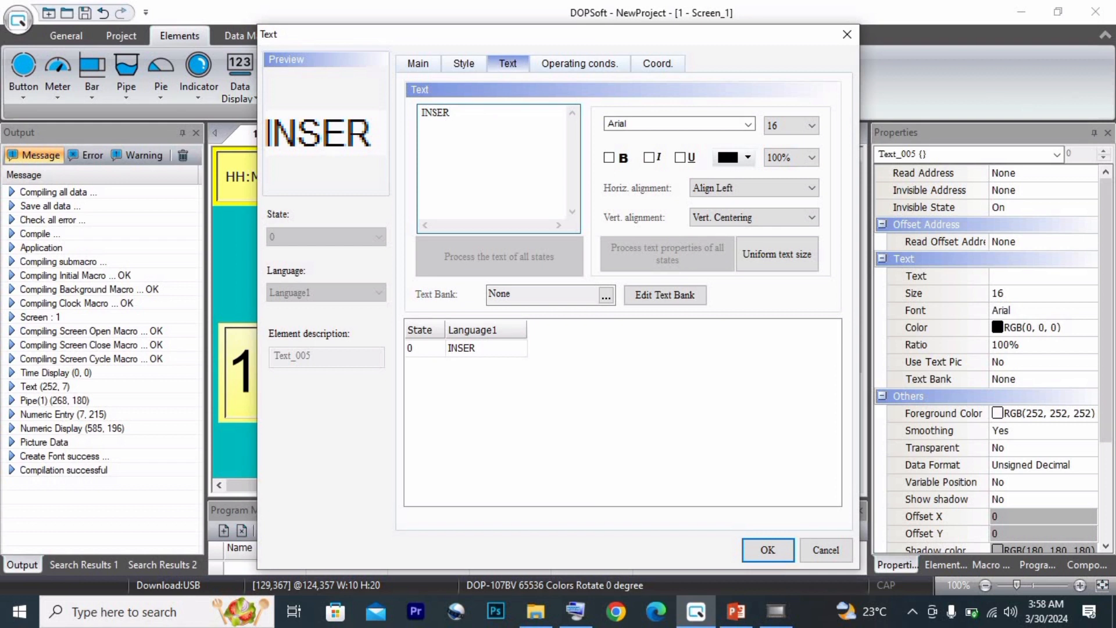
{"action": "type", "text": "T VALUE"}
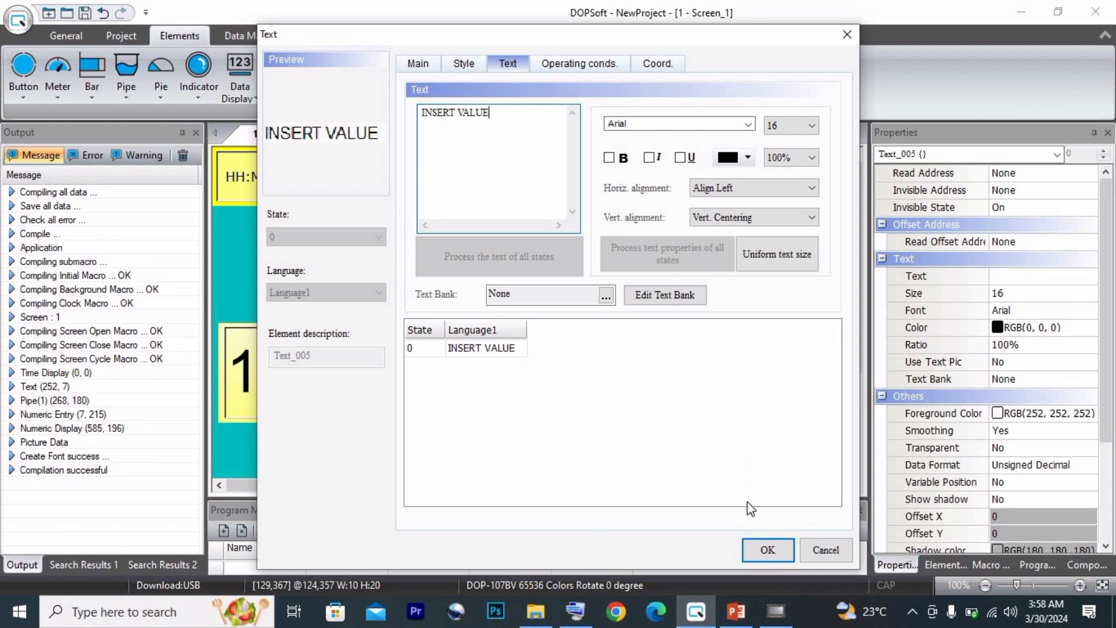
{"action": "left_click", "coordinate": [767, 550]}
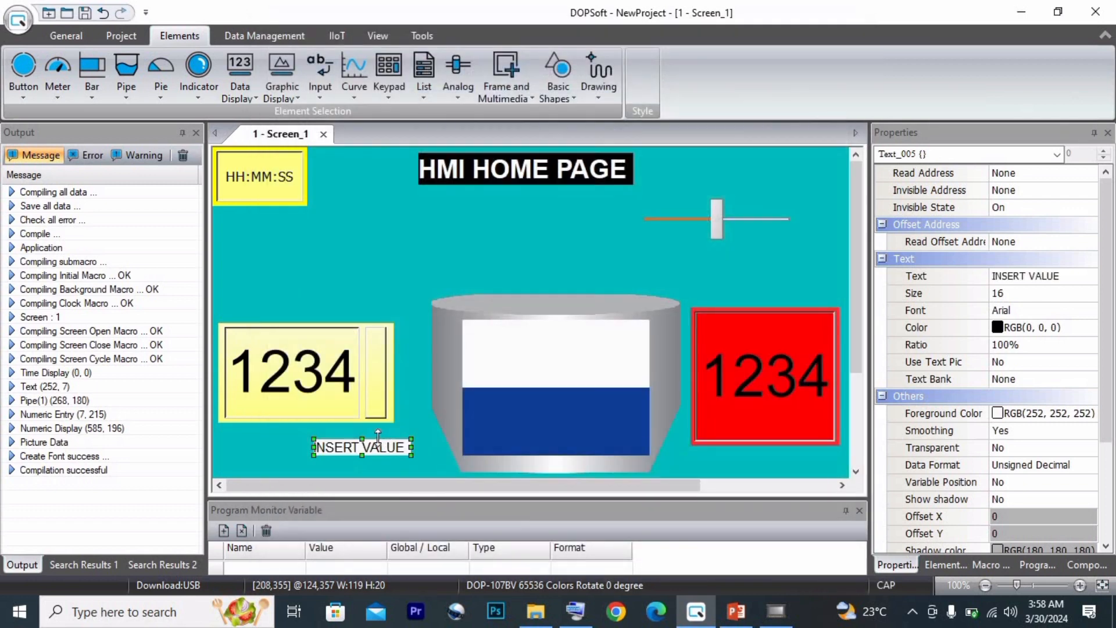
{"action": "left_click_drag", "start_coordinate": [377, 446], "coordinate": [293, 432]}
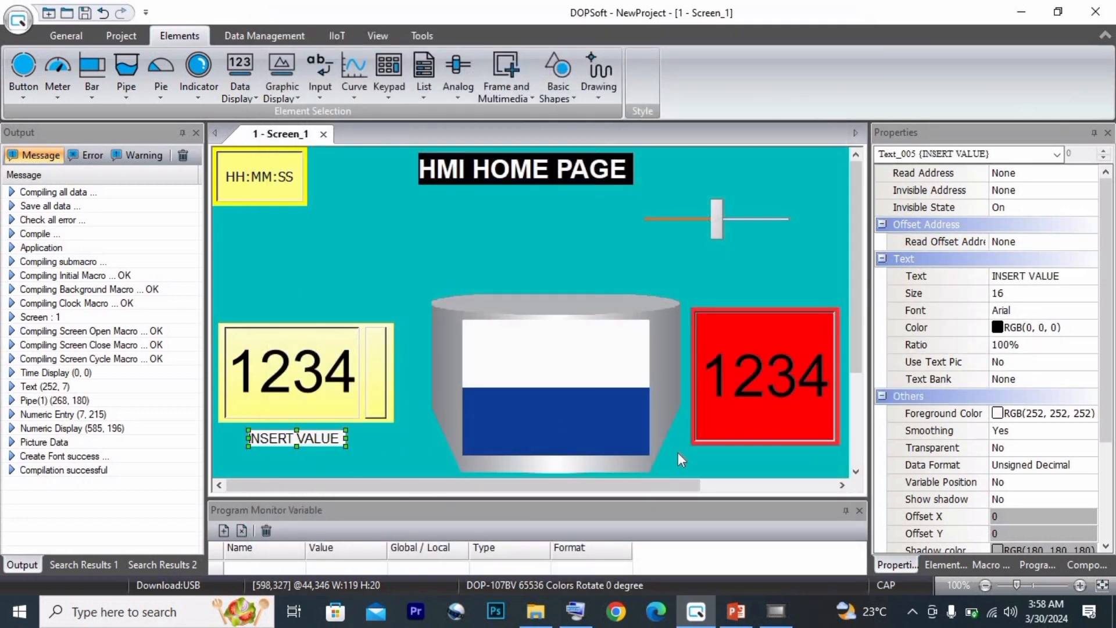
Duplicate the INSERT VALUE label and place the copy under the red numeric display, at about 626, 371
{"action": "right_click", "coordinate": [316, 439]}
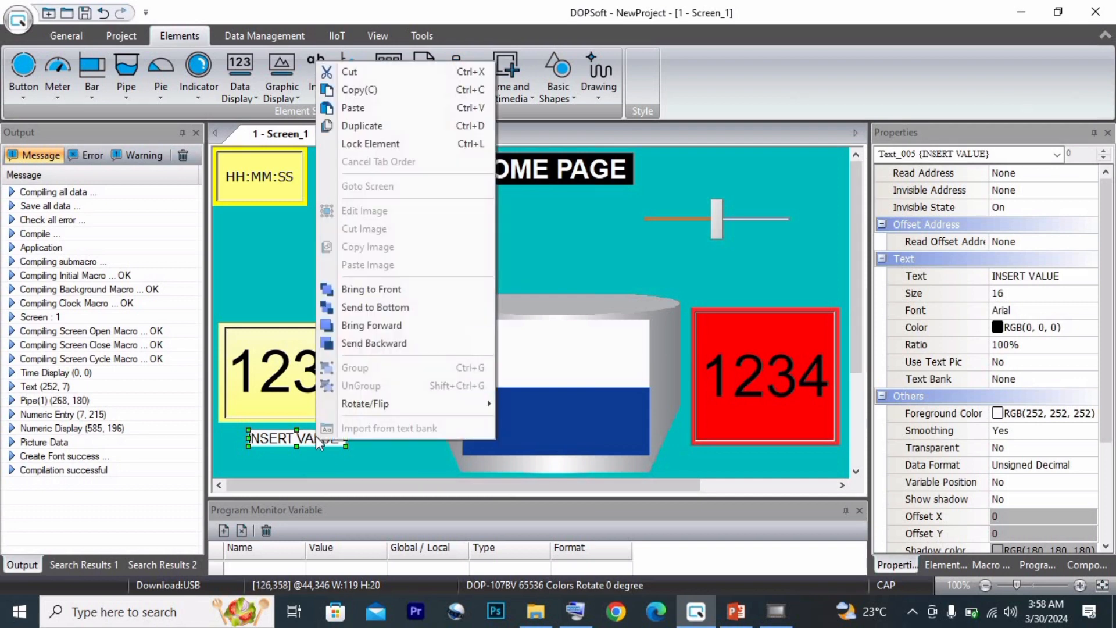
{"action": "left_click", "coordinate": [349, 93]}
{"action": "right_click", "coordinate": [615, 211]}
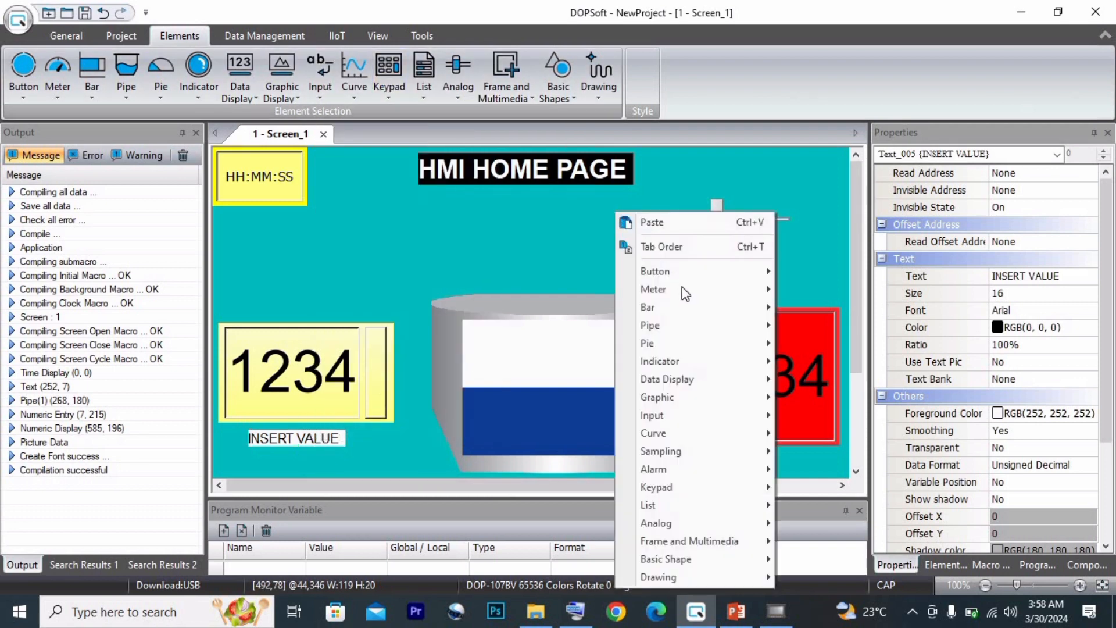
{"action": "left_click", "coordinate": [674, 222]}
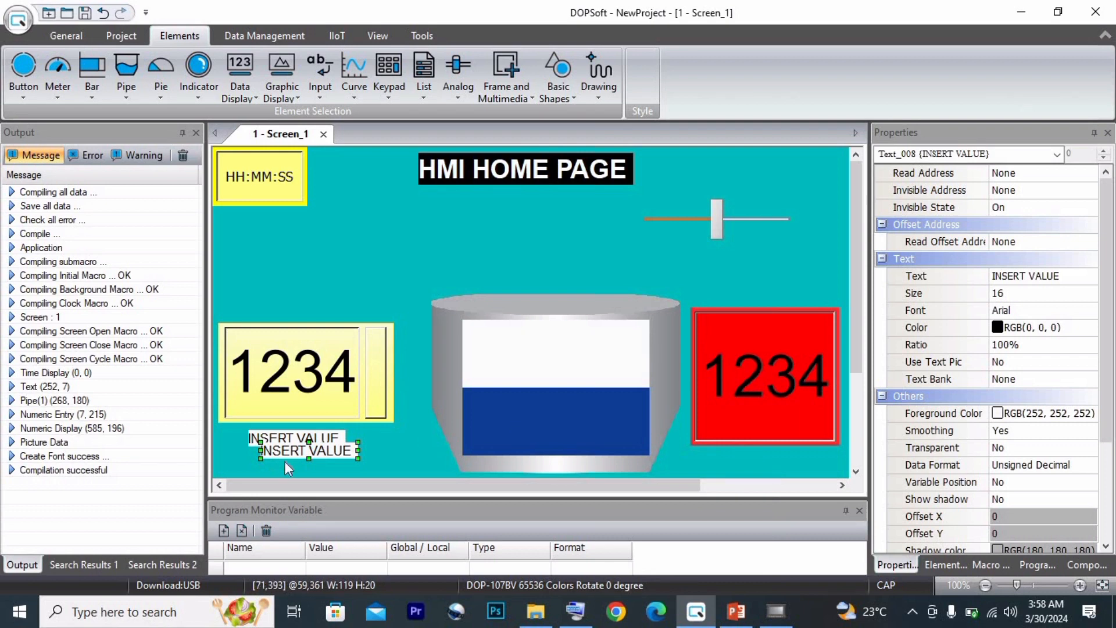
{"action": "left_click_drag", "start_coordinate": [284, 451], "coordinate": [760, 459]}
Change the copied label's text to CURRENT VALUE and center it under the numeric display, at about 615, 372
{"action": "double_click", "coordinate": [760, 459]}
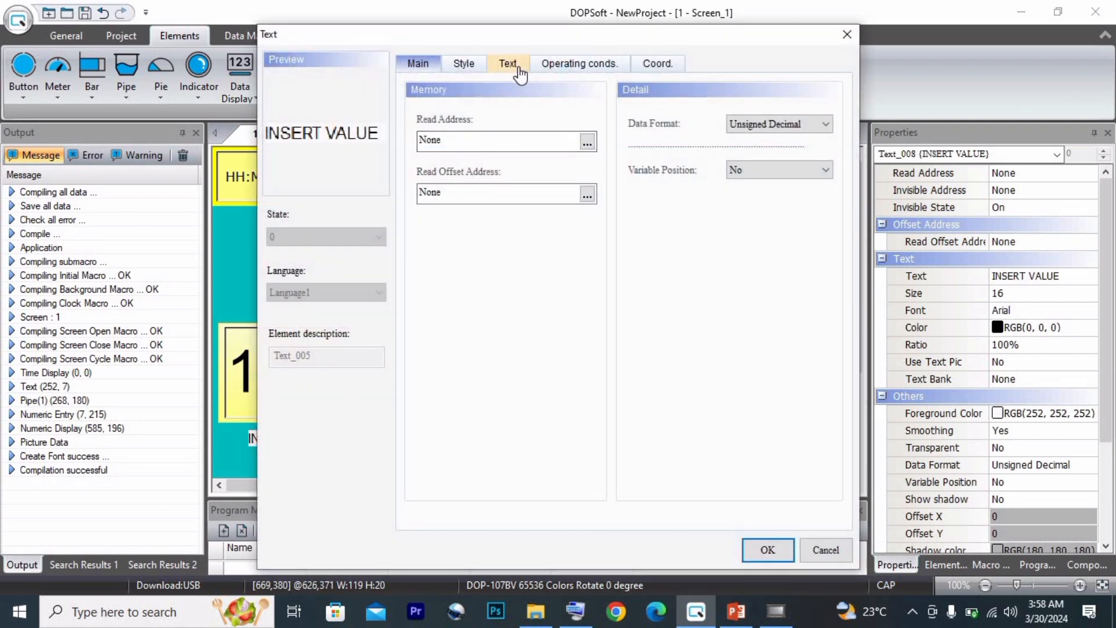
{"action": "left_click", "coordinate": [517, 67]}
{"action": "left_click_drag", "start_coordinate": [458, 114], "coordinate": [347, 121]}
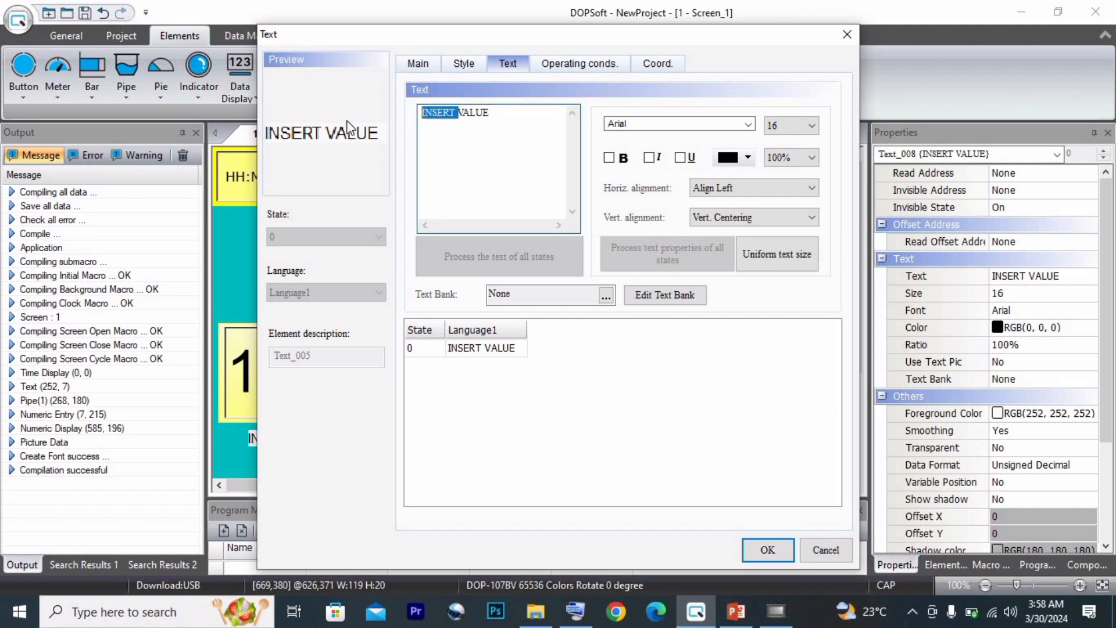
{"action": "type", "text": "CURREN"}
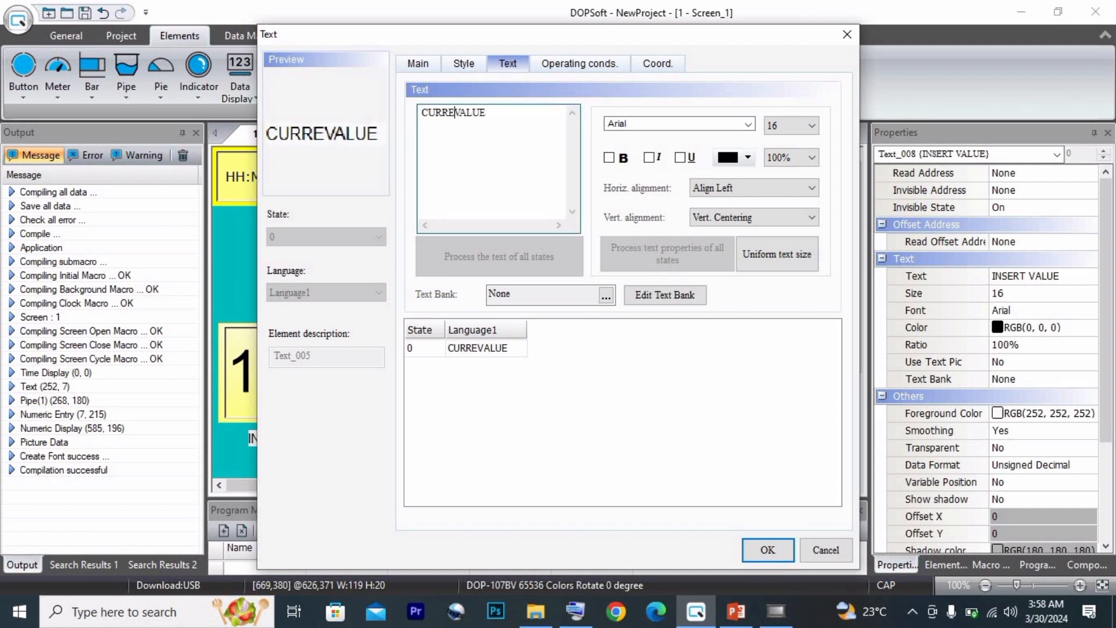
{"action": "type", "text": "T"}
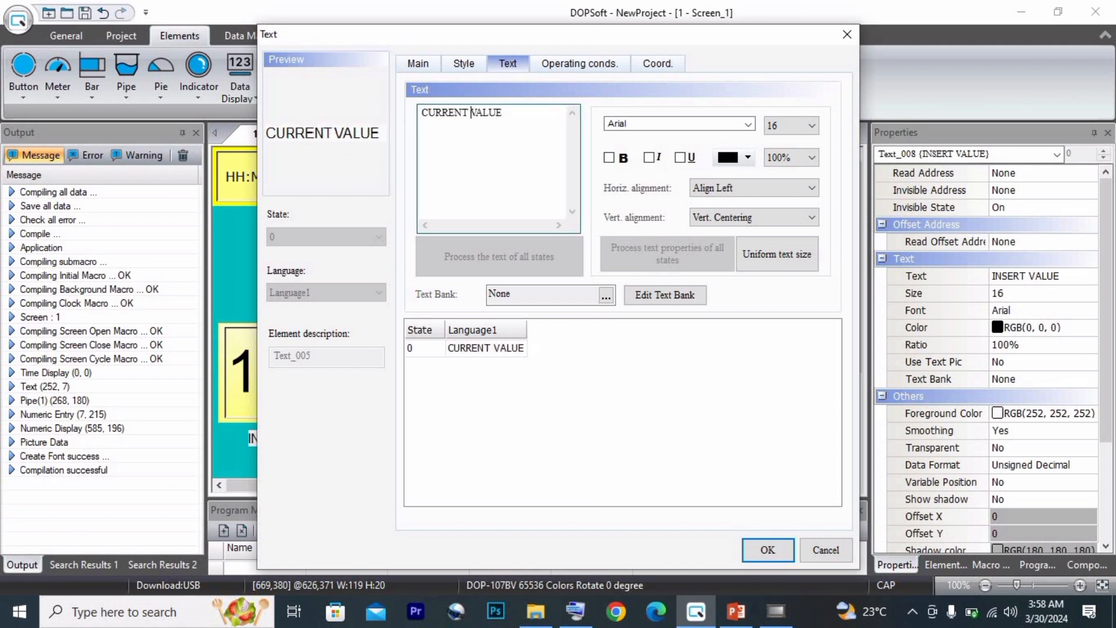
{"action": "left_click", "coordinate": [769, 545]}
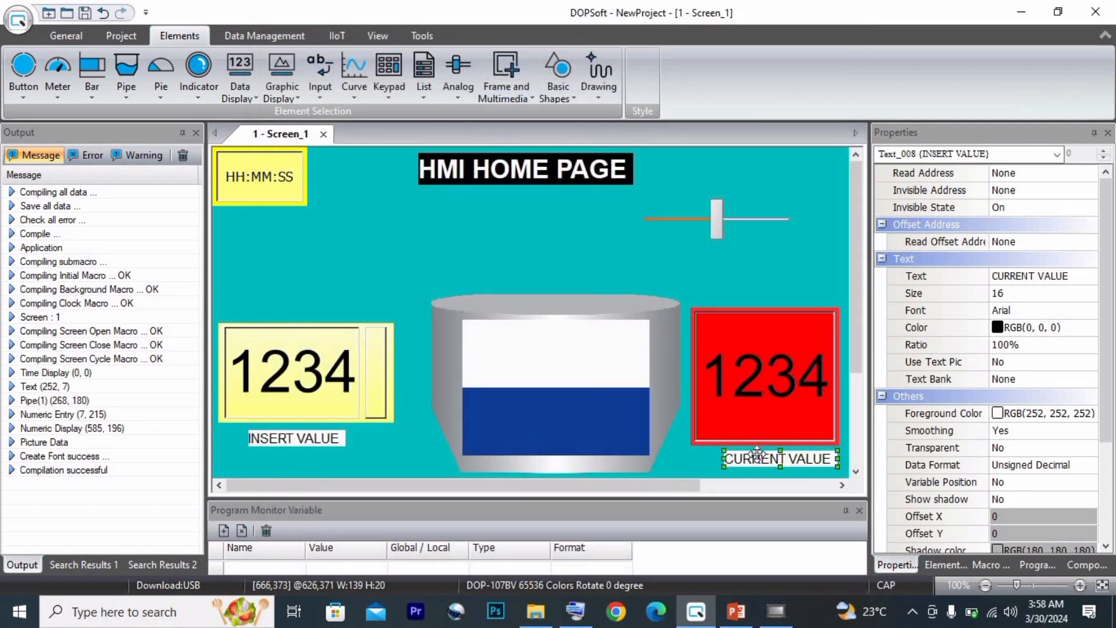
{"action": "left_click_drag", "start_coordinate": [755, 455], "coordinate": [748, 454]}
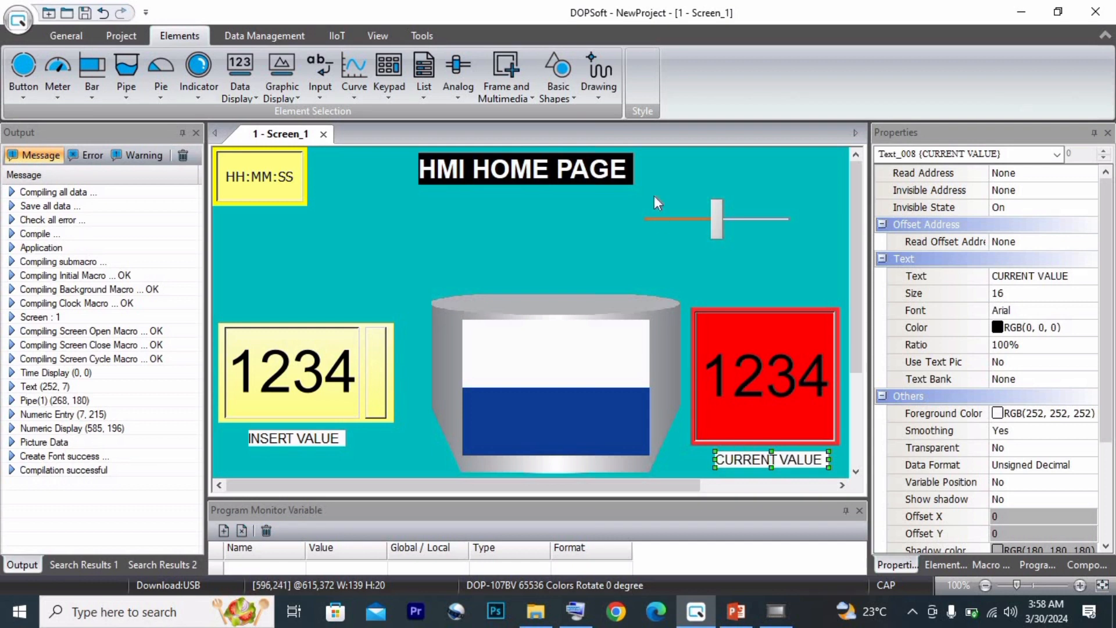
Move the slider to the area above the numeric entry, at about 21, 111
{"action": "double_click", "coordinate": [716, 225]}
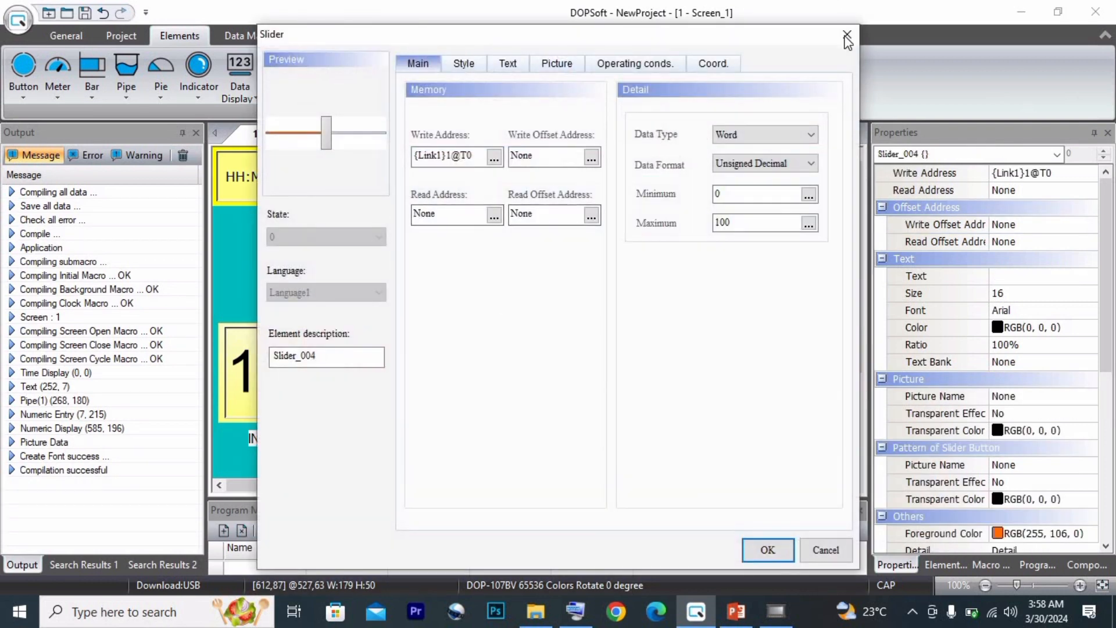
{"action": "left_click", "coordinate": [845, 35]}
{"action": "left_click_drag", "start_coordinate": [711, 221], "coordinate": [299, 260]}
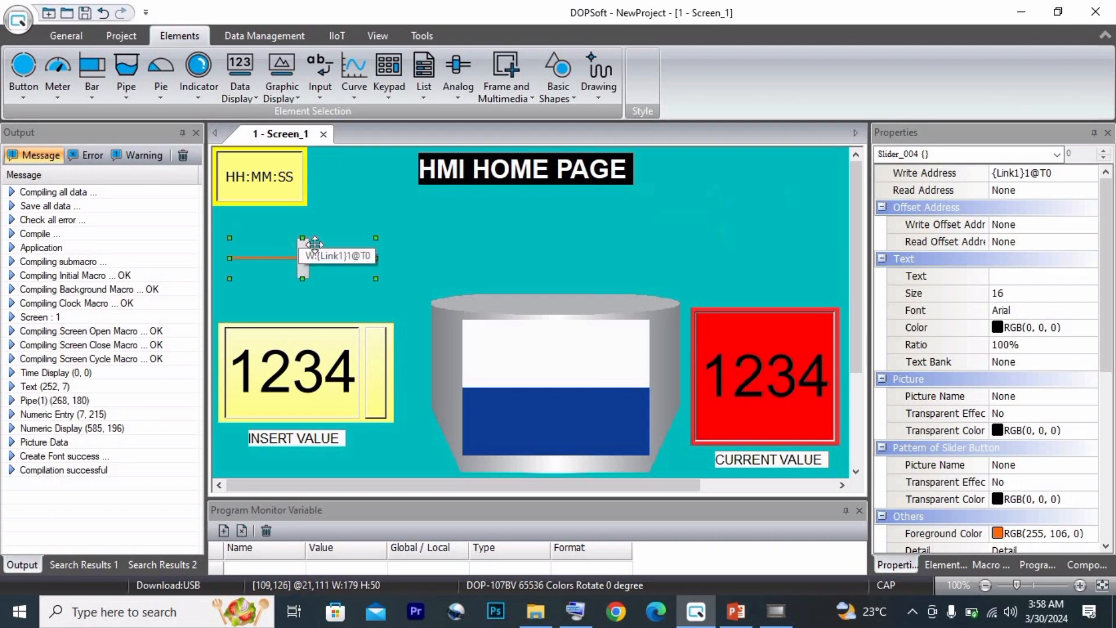
{"action": "left_click", "coordinate": [311, 271]}
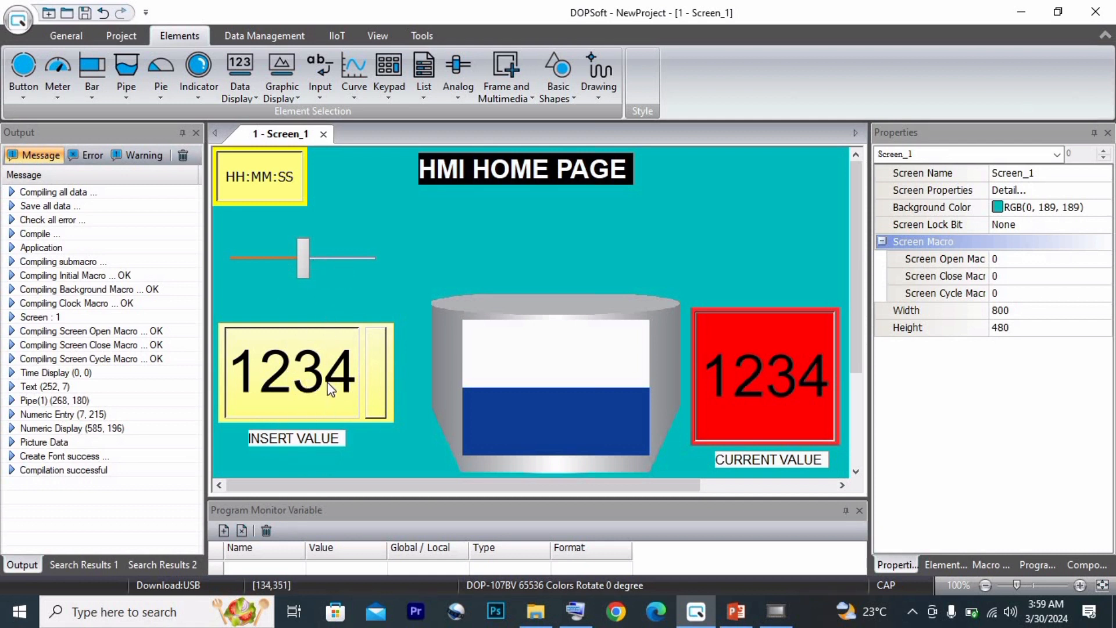
Duplicate the INSERT VALUE label and place the copy just below the slider, at about 58, 164
{"action": "left_click", "coordinate": [297, 439]}
{"action": "key", "text": "ctrl+c"}
{"action": "key", "text": "ctrl+v"}
{"action": "left_click_drag", "start_coordinate": [294, 308], "coordinate": [301, 291]}
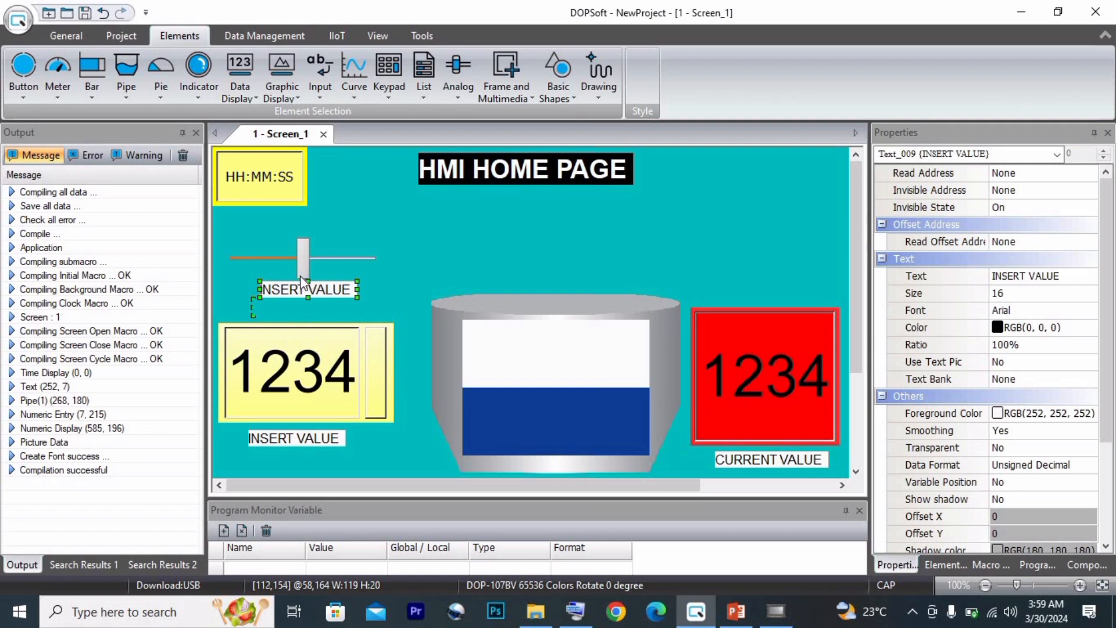
Change the text of the label below the slider to SLIDER
{"action": "double_click", "coordinate": [301, 289]}
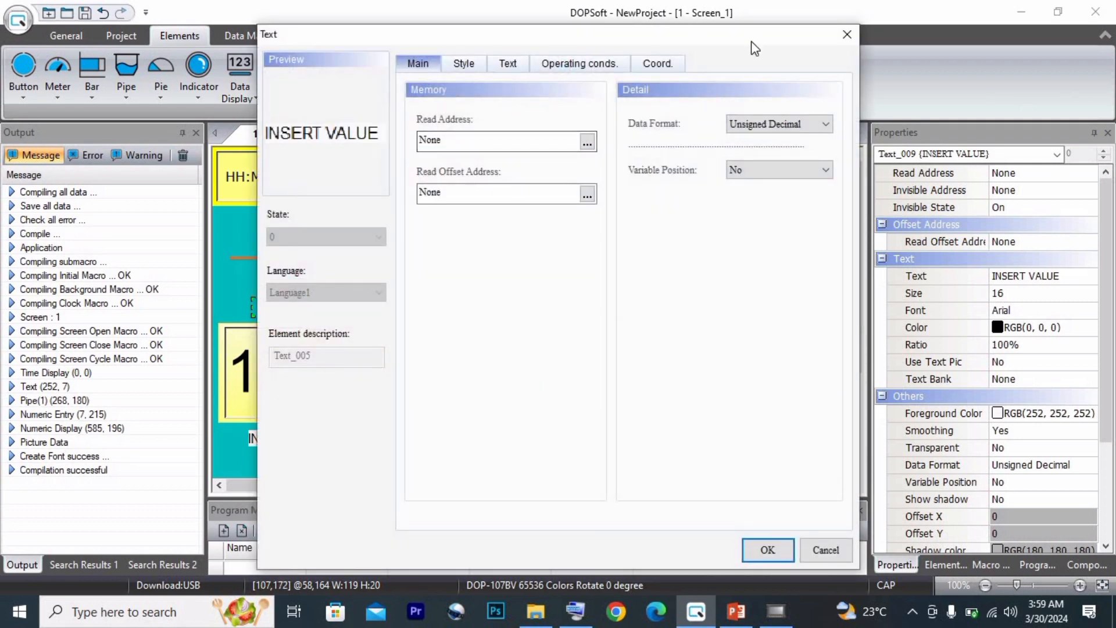
{"action": "left_click", "coordinate": [507, 64]}
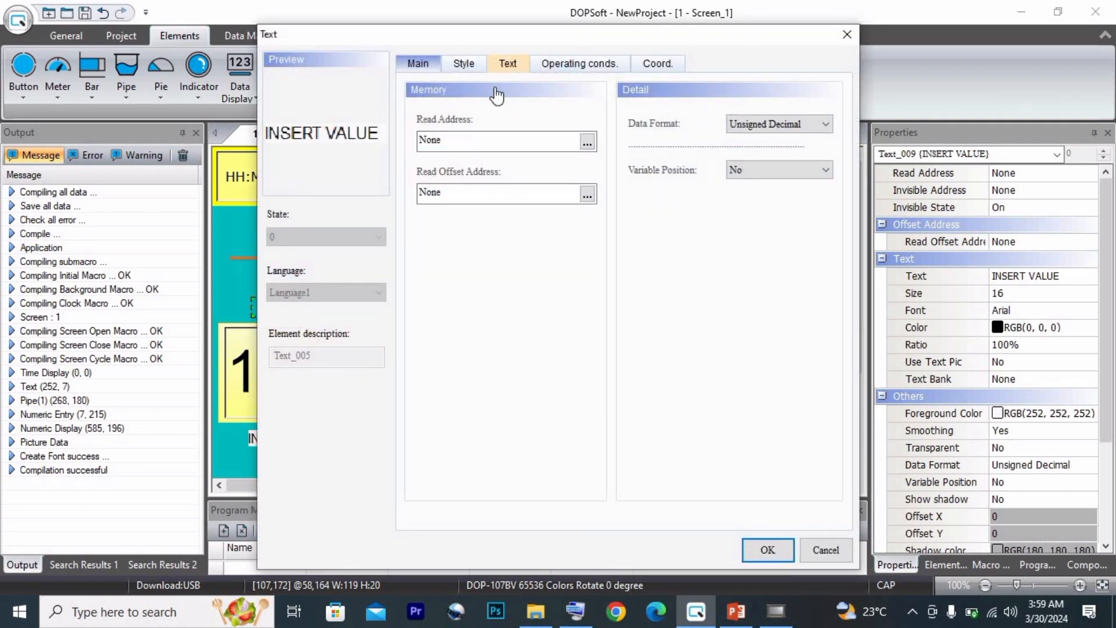
{"action": "left_click_drag", "start_coordinate": [489, 123], "coordinate": [411, 133]}
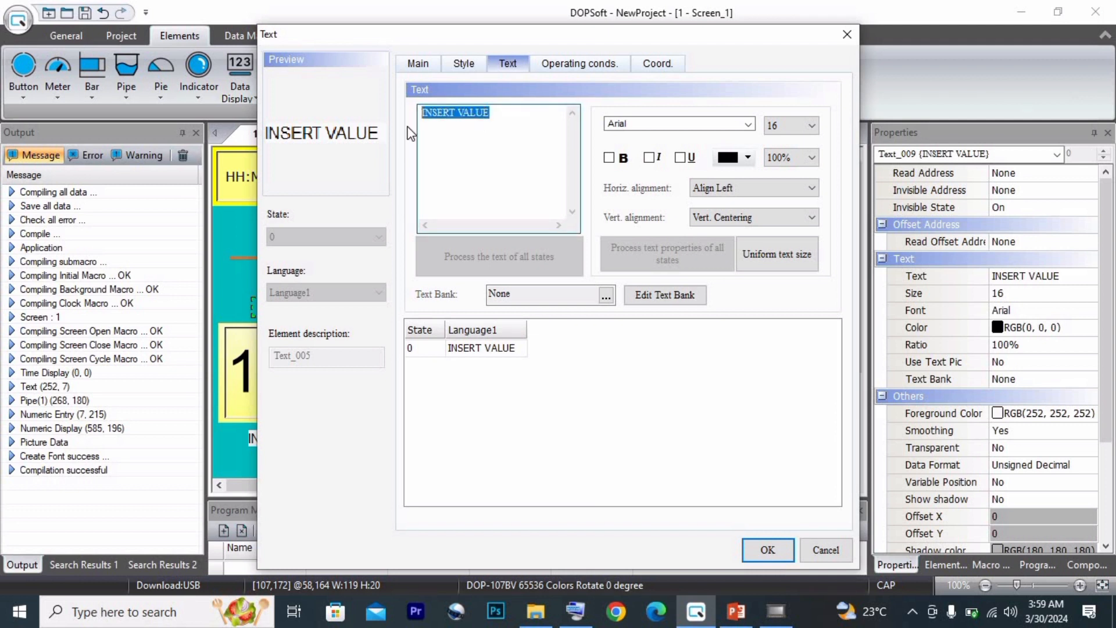
{"action": "type", "text": "SLIDER"}
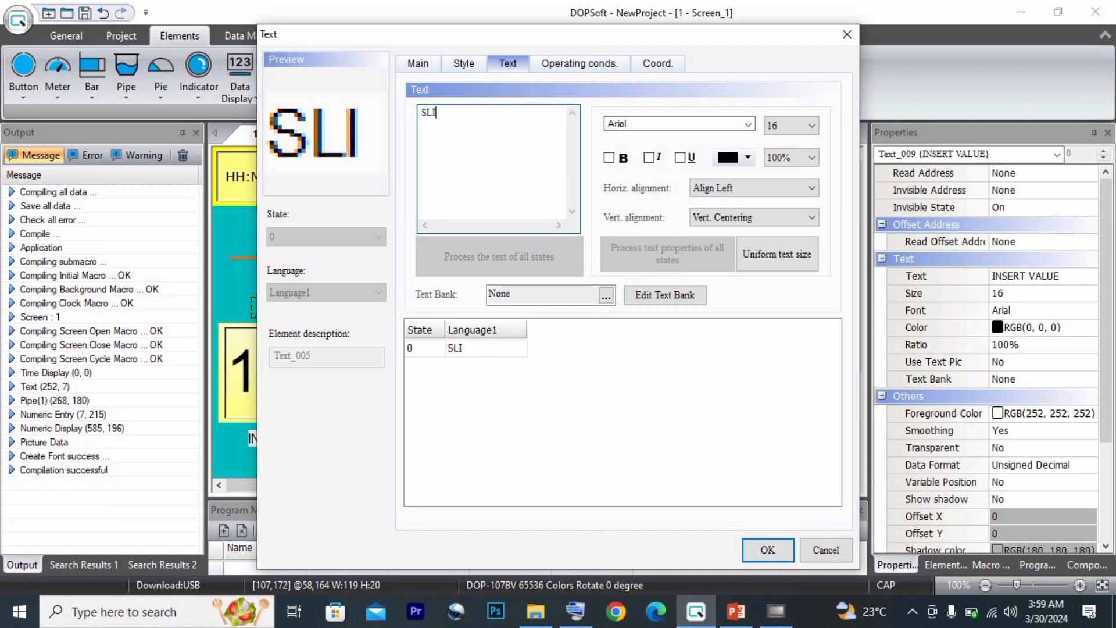
{"action": "left_click", "coordinate": [762, 552]}
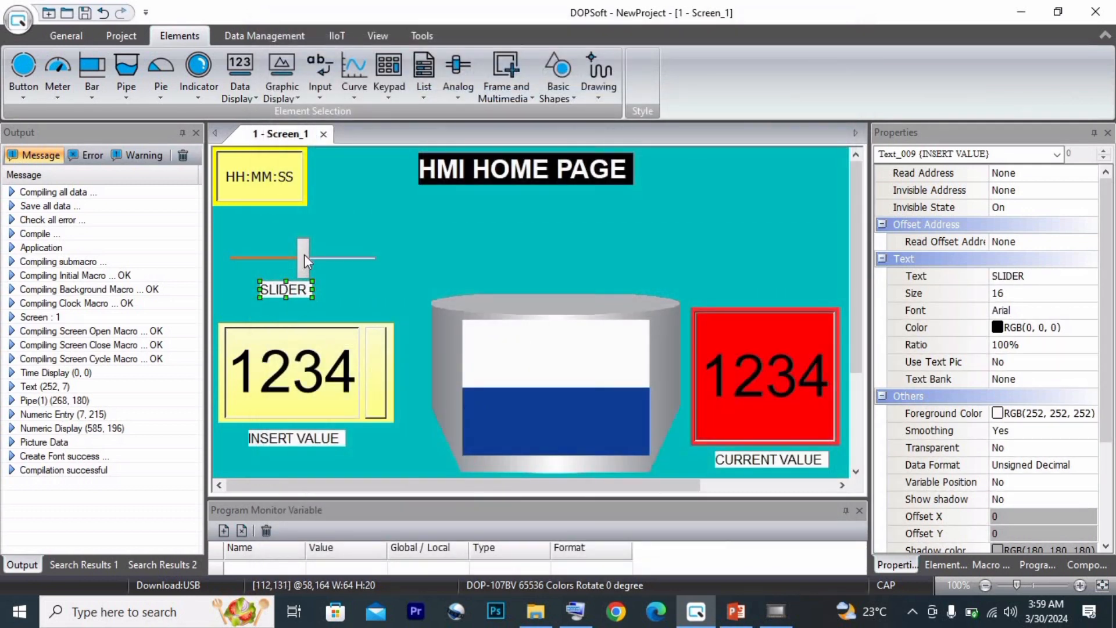
Align the slider and its label above the numeric entry, with the slider at about 8, 108 and the label at about 65, 164
{"action": "left_click", "coordinate": [290, 254]}
{"action": "left_click_drag", "start_coordinate": [289, 254], "coordinate": [303, 289]}
{"action": "left_click", "coordinate": [288, 306]}
{"action": "left_click", "coordinate": [289, 258]}
{"action": "left_click", "coordinate": [297, 290]}
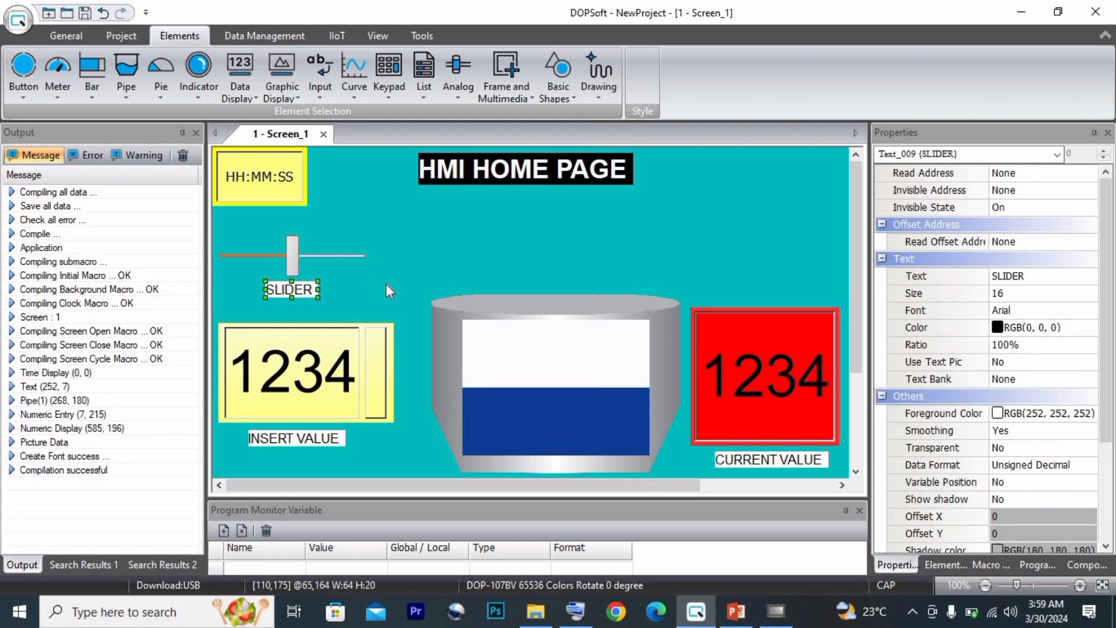
{"action": "left_click", "coordinate": [388, 284]}
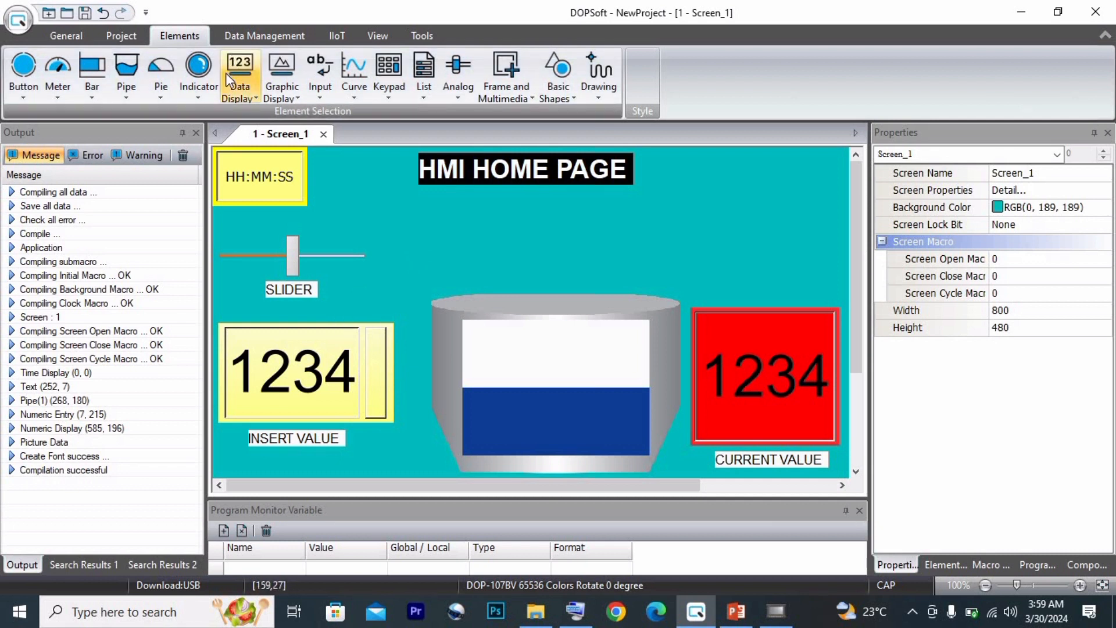
Run the off-line simulation and move the emulator's slider to 12 and on to 41 to test the tank level
{"action": "left_click", "coordinate": [130, 30]}
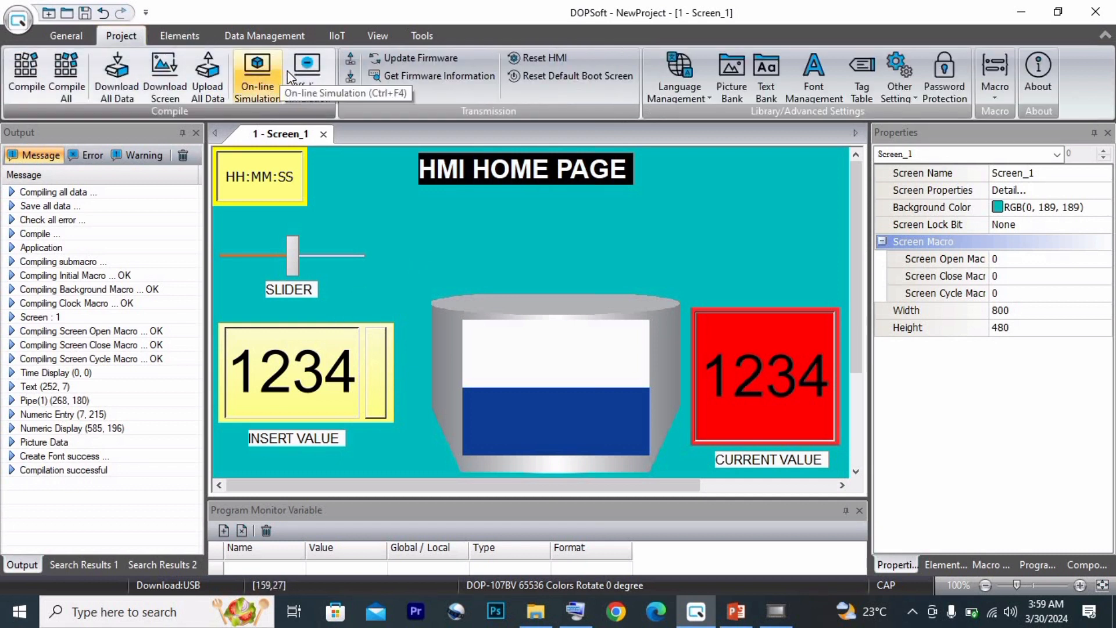
{"action": "left_click", "coordinate": [306, 68]}
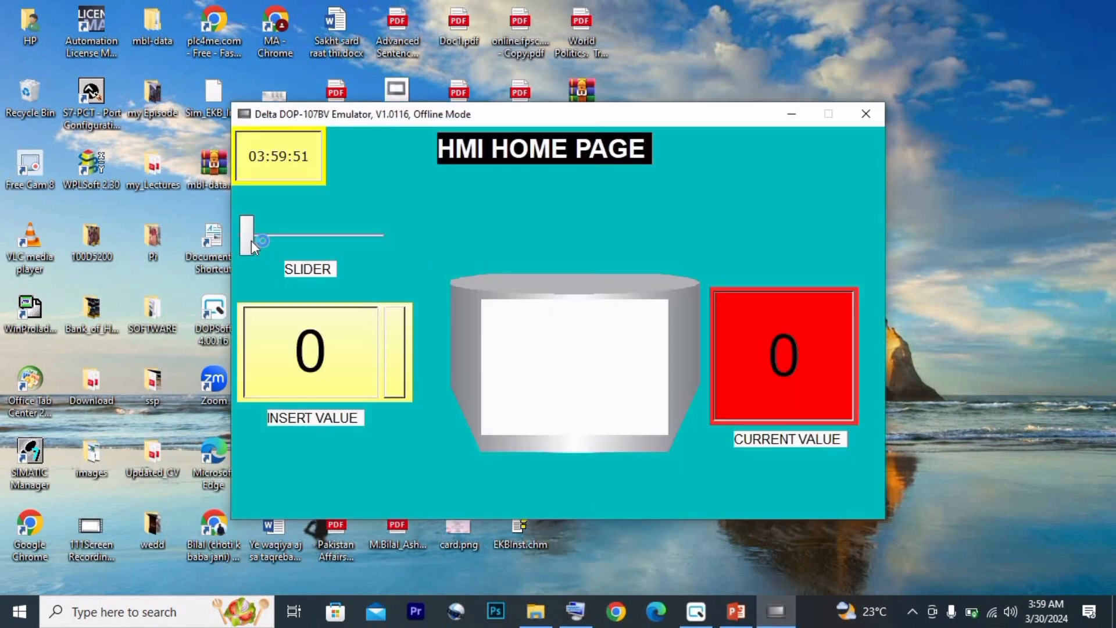
{"action": "mouse_move", "coordinate": [251, 240]}
{"action": "left_mouse_down"}
{"action": "mouse_move", "coordinate": [297, 242]}
{"action": "mouse_move", "coordinate": [243, 247]}
{"action": "mouse_move", "coordinate": [263, 245]}
{"action": "left_mouse_up"}
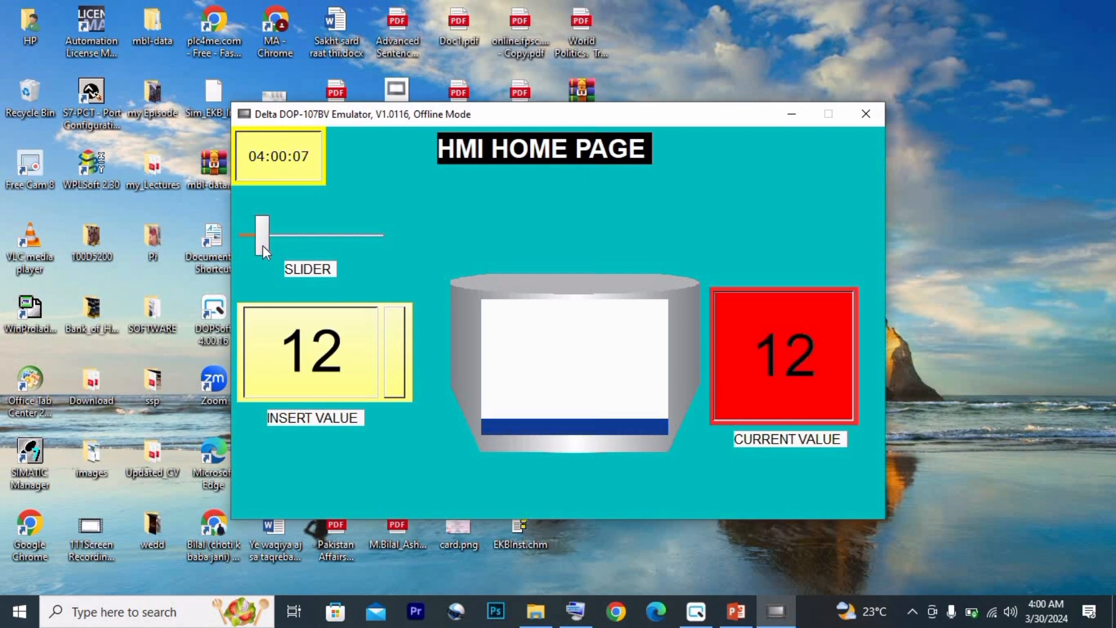
{"action": "left_click_drag", "start_coordinate": [263, 245], "coordinate": [299, 238]}
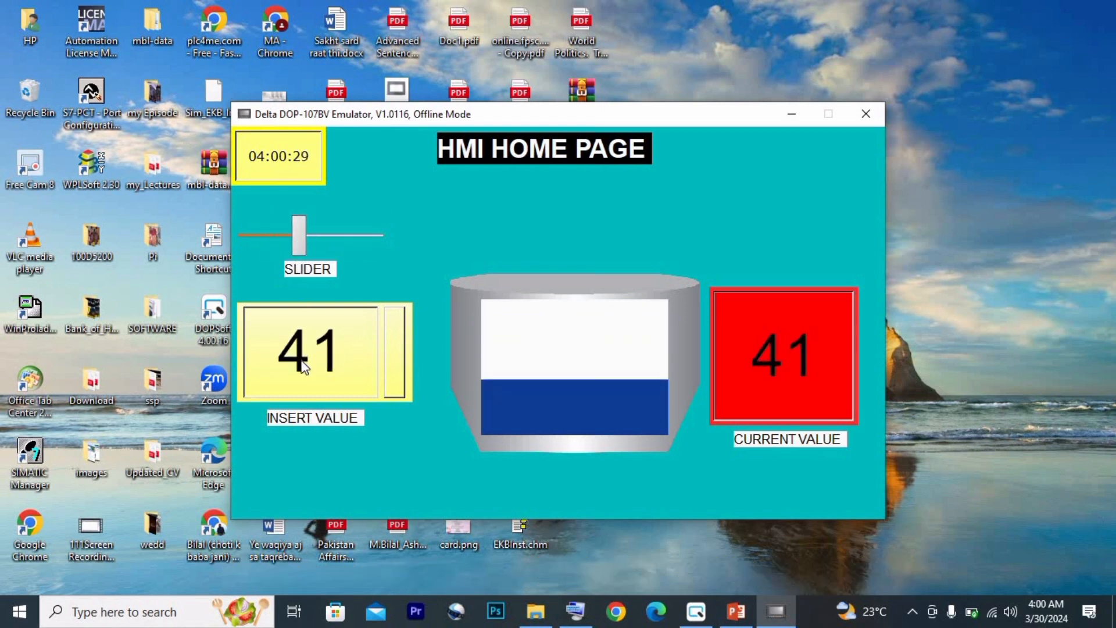
Move the numeric keypad clear of the numeric entry and enter 79 as the value
{"action": "left_click", "coordinate": [304, 365]}
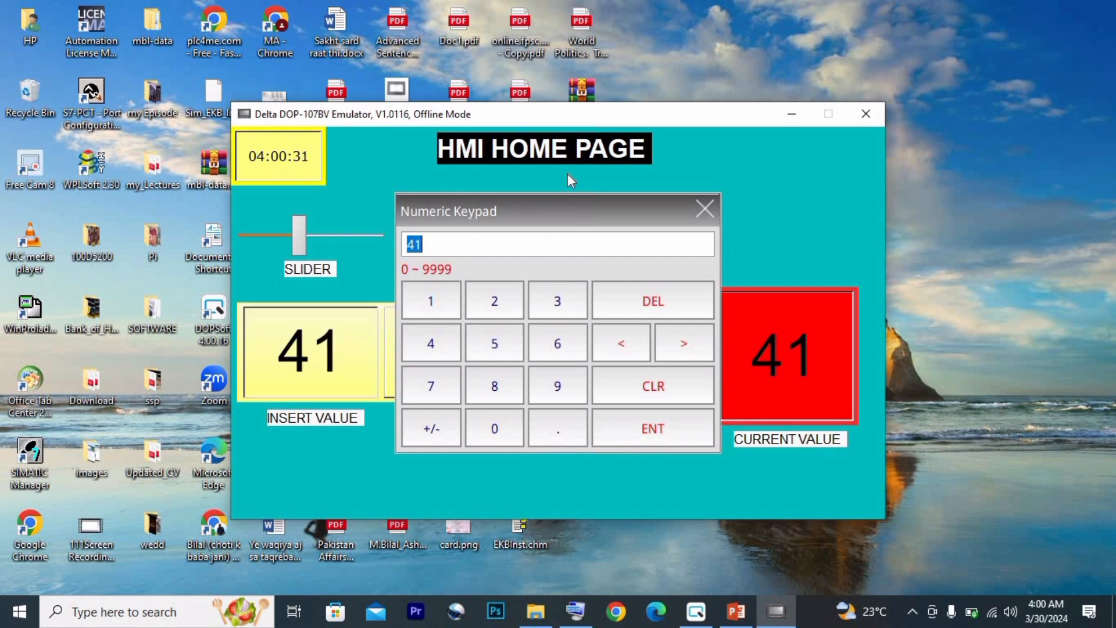
{"action": "left_click_drag", "start_coordinate": [568, 201], "coordinate": [673, 135]}
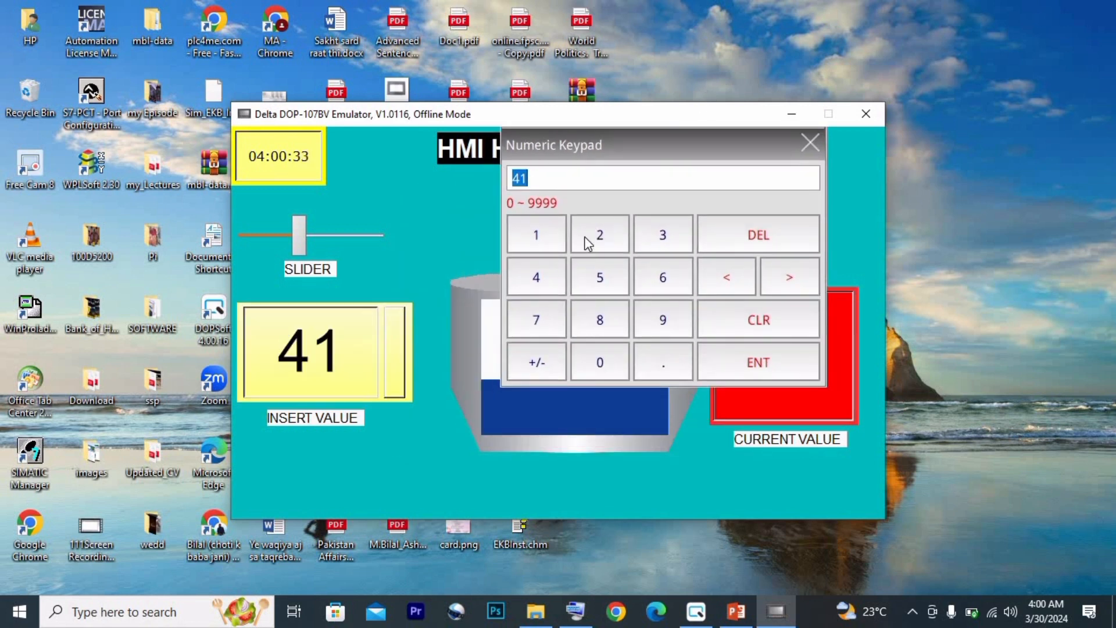
{"action": "left_click", "coordinate": [549, 319]}
{"action": "left_click", "coordinate": [675, 326]}
{"action": "left_click", "coordinate": [753, 356]}
Enter 10 in the emulator's numeric entry to test a low tank level and switch back to DOPSoft
{"action": "left_click", "coordinate": [347, 350]}
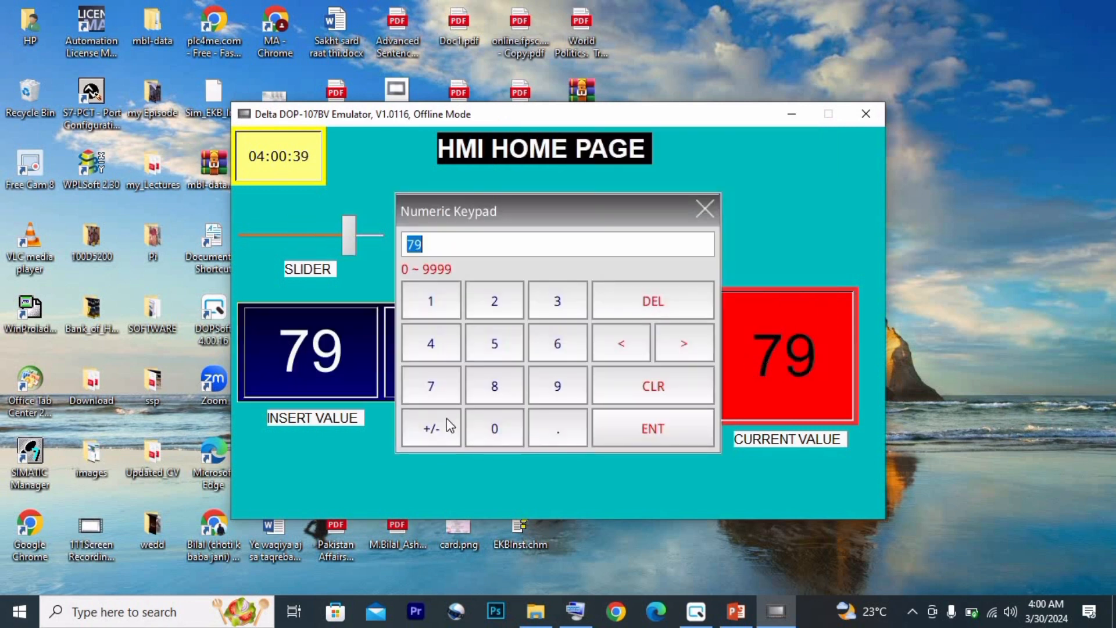
{"action": "left_click", "coordinate": [440, 302]}
{"action": "left_click", "coordinate": [496, 428]}
{"action": "left_click", "coordinate": [661, 421]}
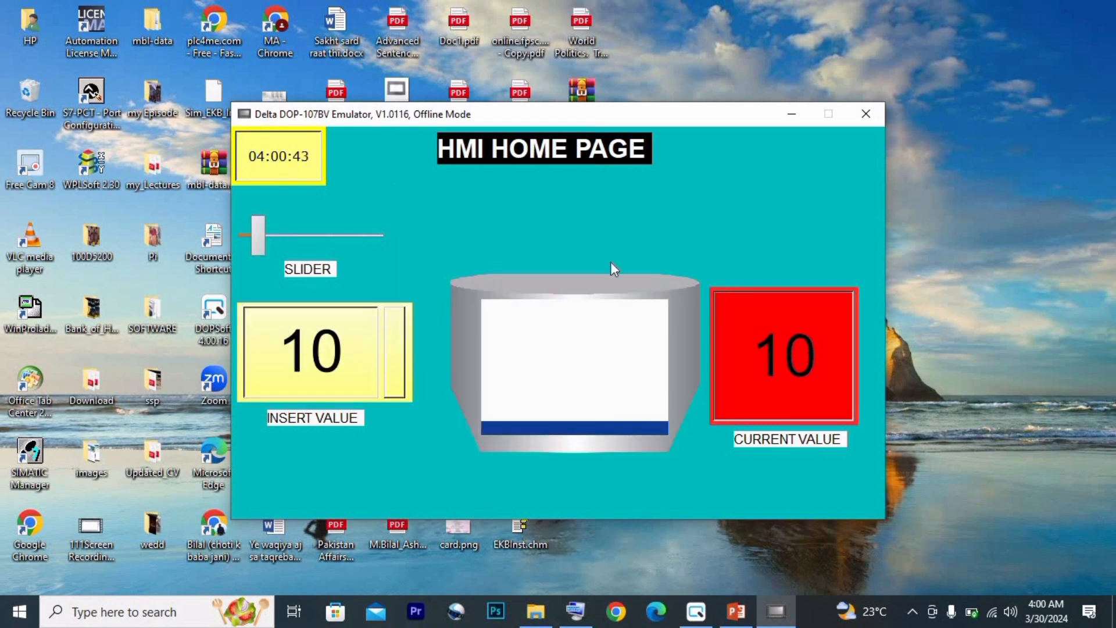
{"action": "left_click", "coordinate": [695, 612]}
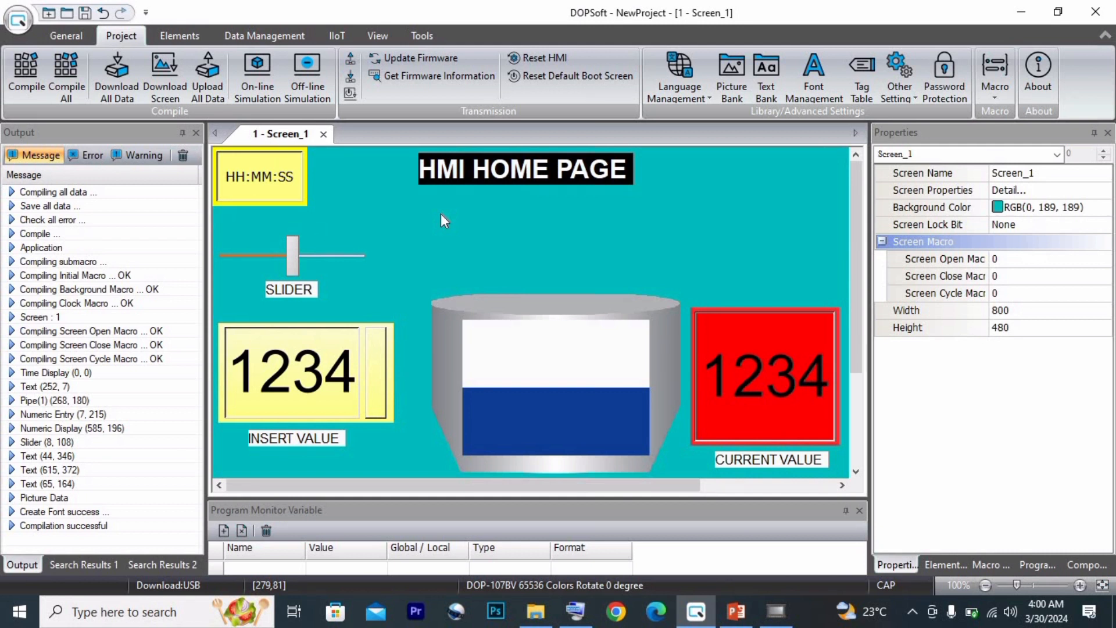